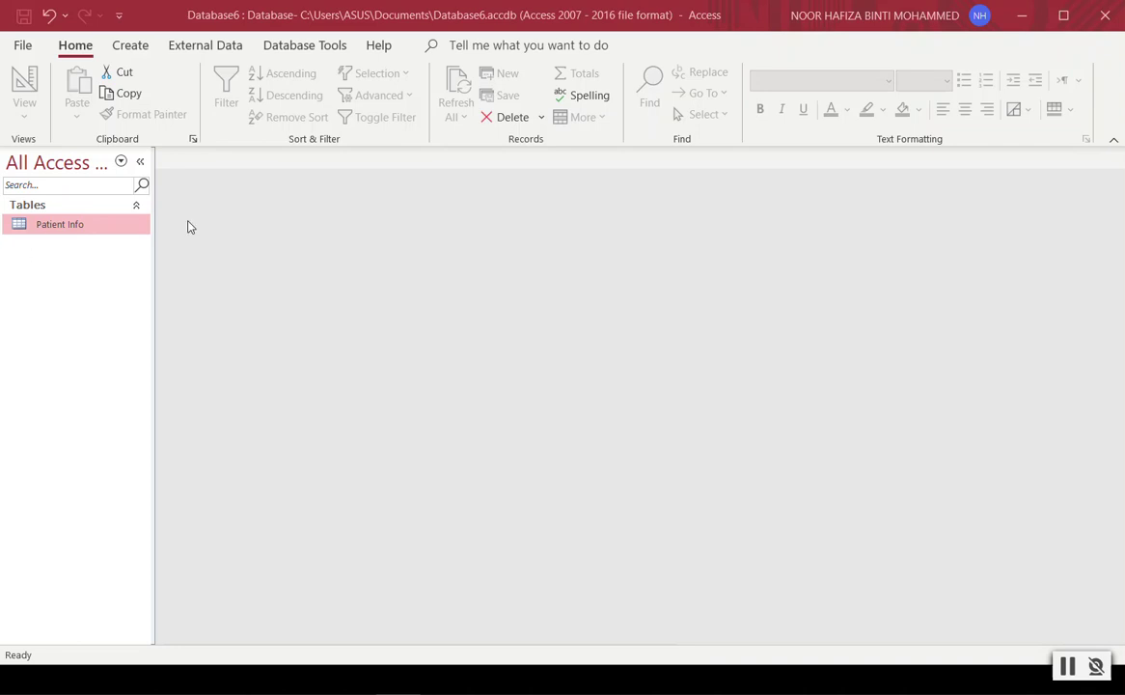
- Open the Patient Info table and display its print preview
double_click(91, 224)
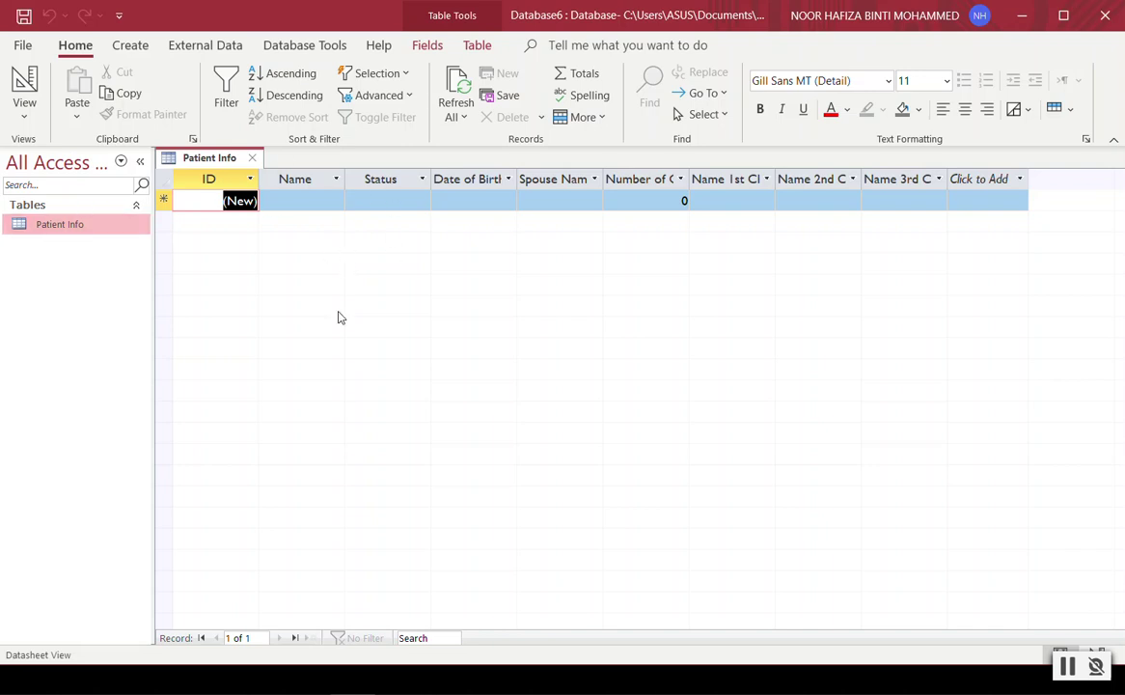
left_click(26, 46)
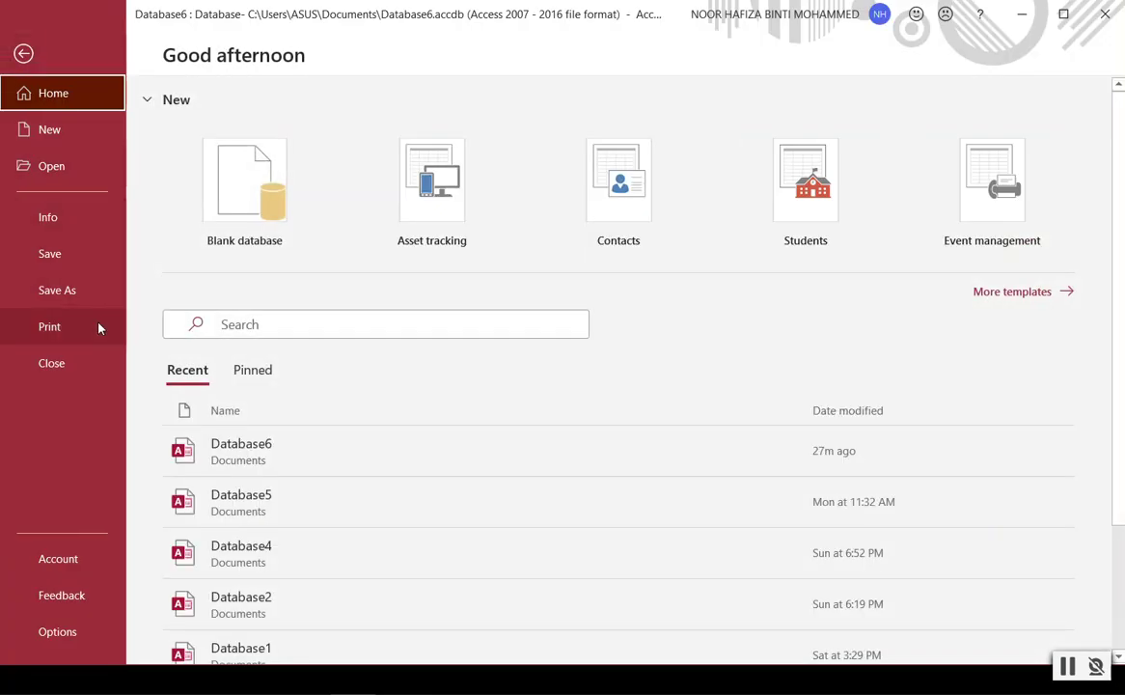
left_click(99, 329)
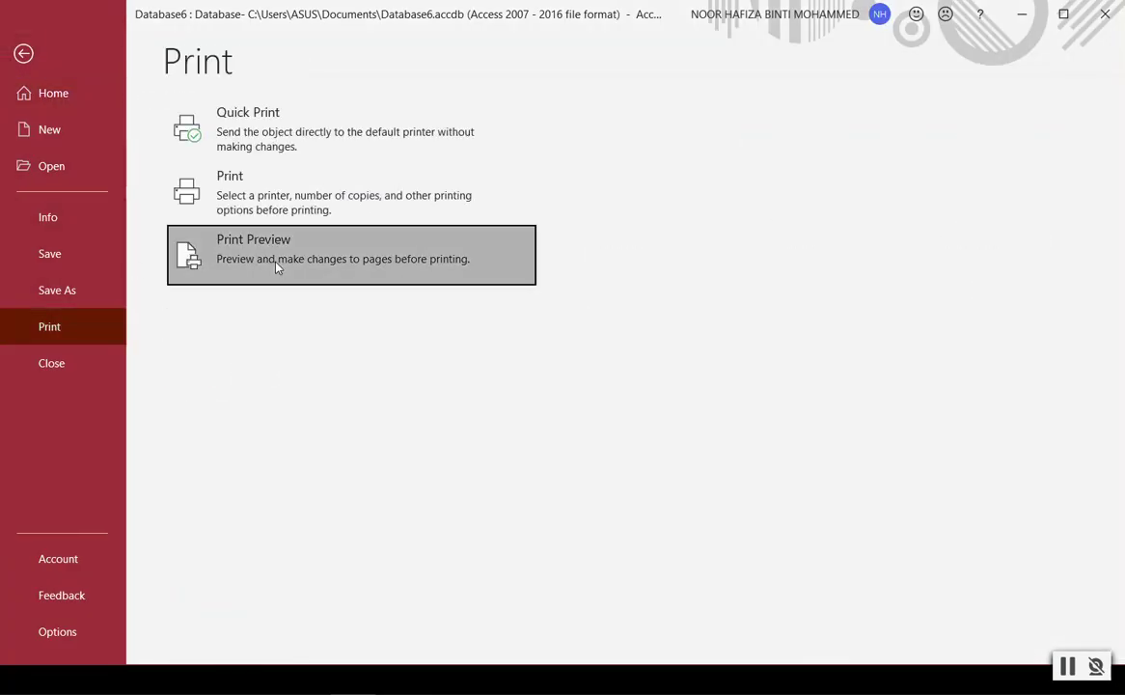
left_click(276, 264)
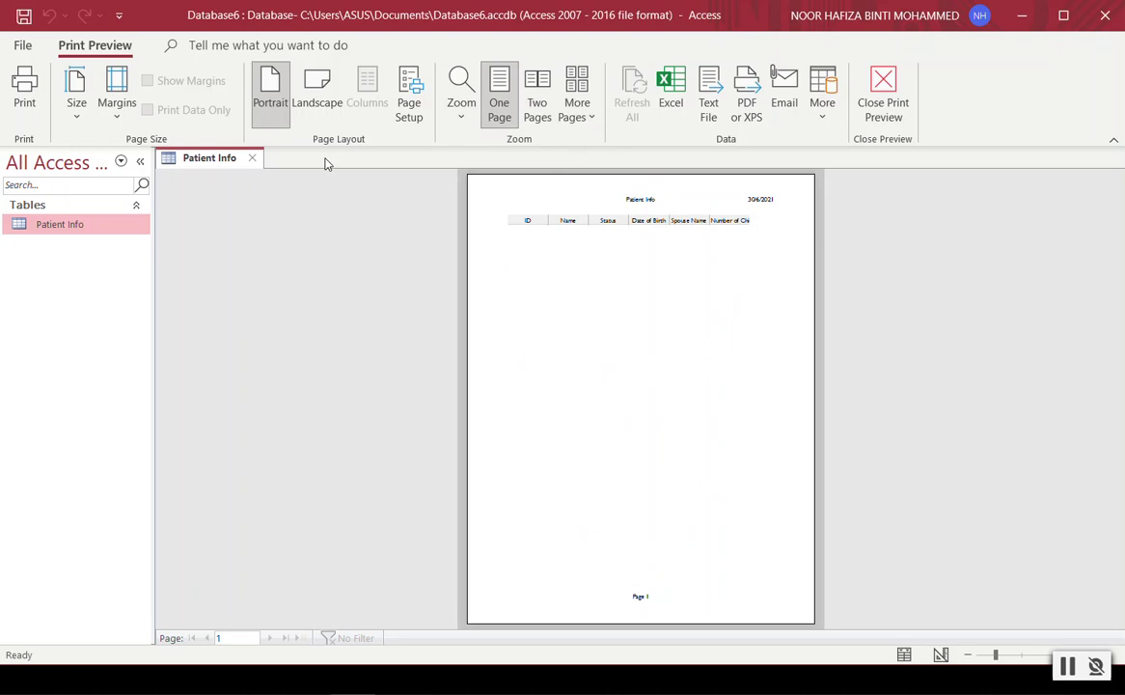
- Choose Microsoft Print to PDF as the printer for the table, then cancel printing and close the print preview
left_click(25, 106)
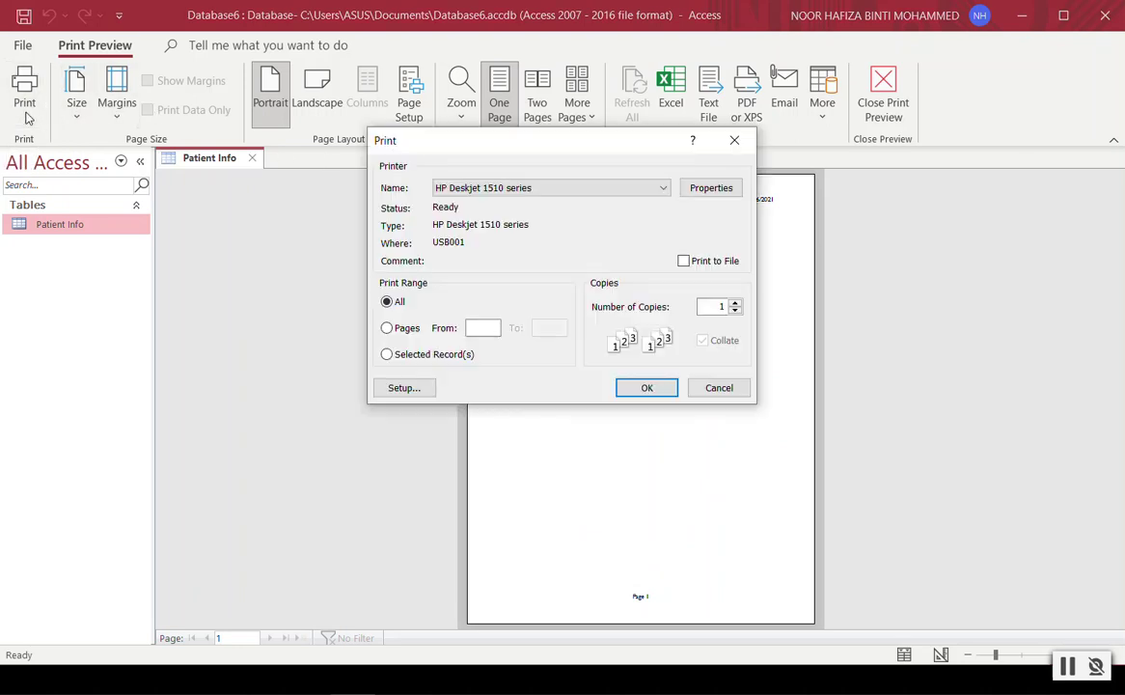
left_click(662, 191)
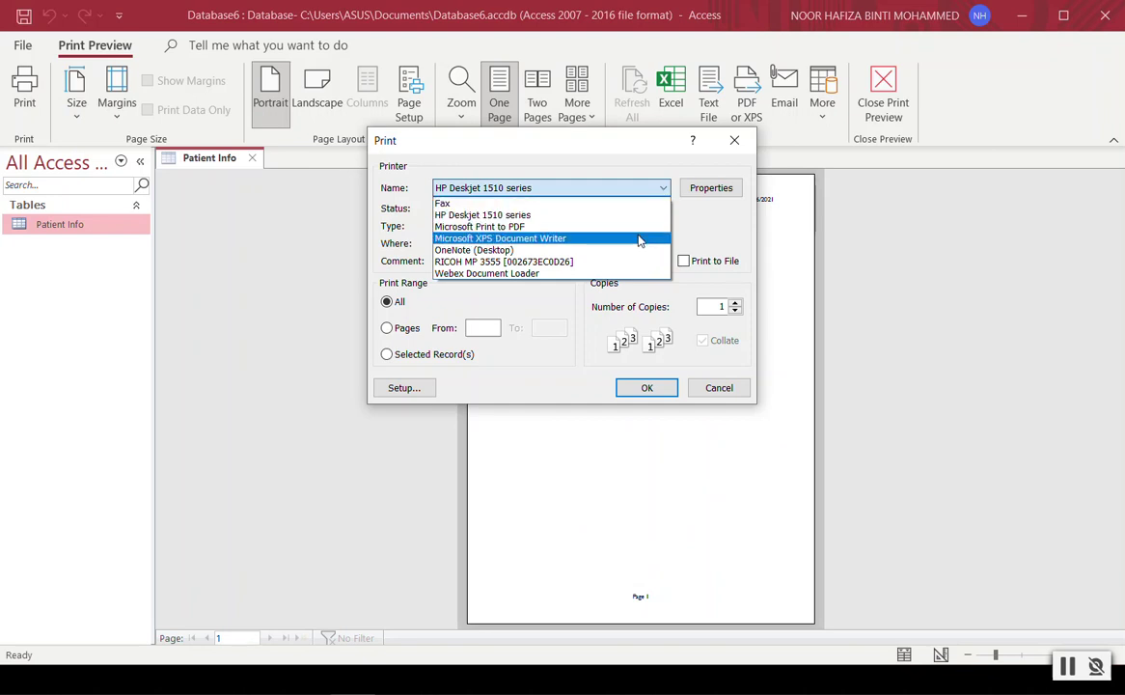
left_click(636, 228)
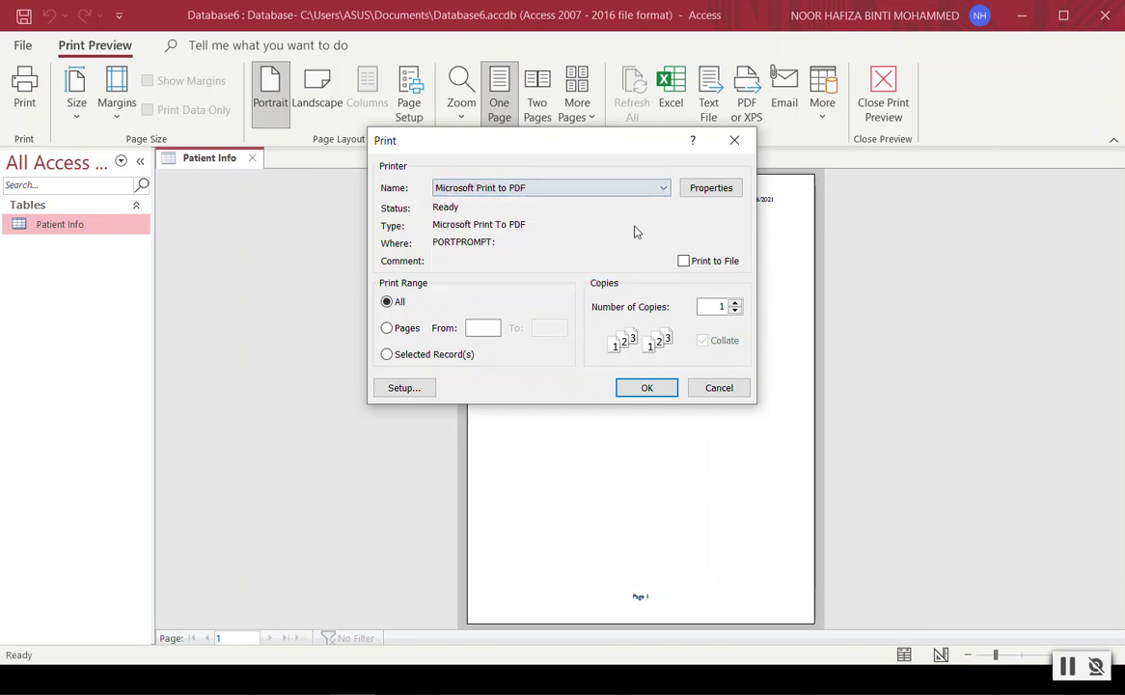
left_click(735, 142)
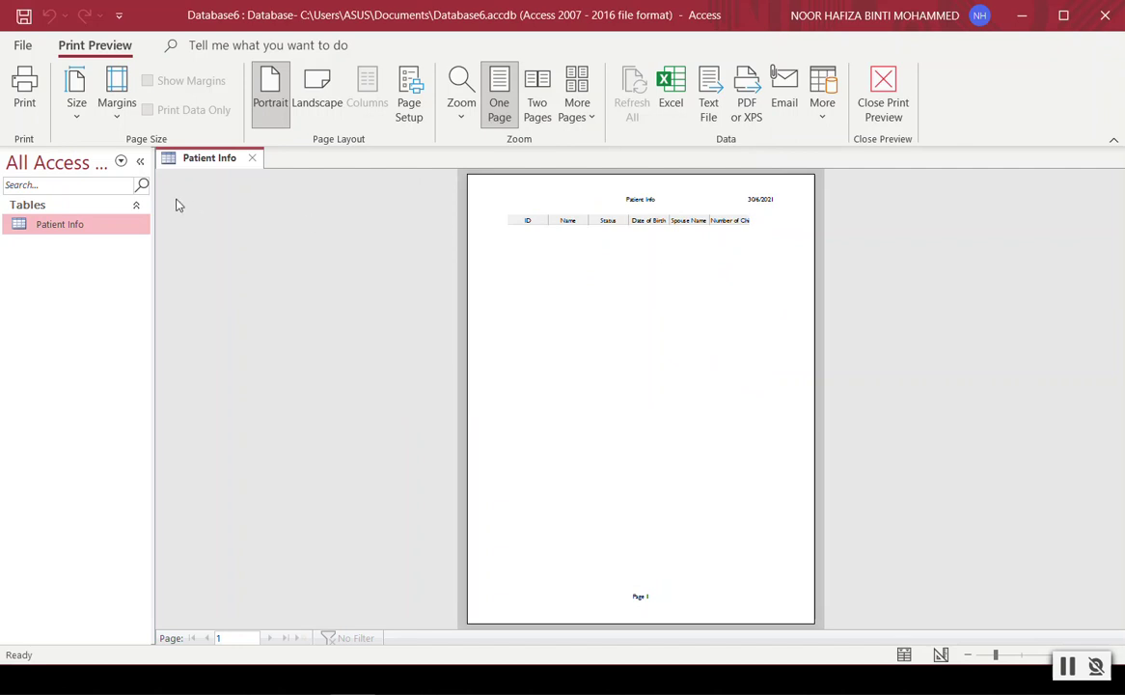
left_click(885, 85)
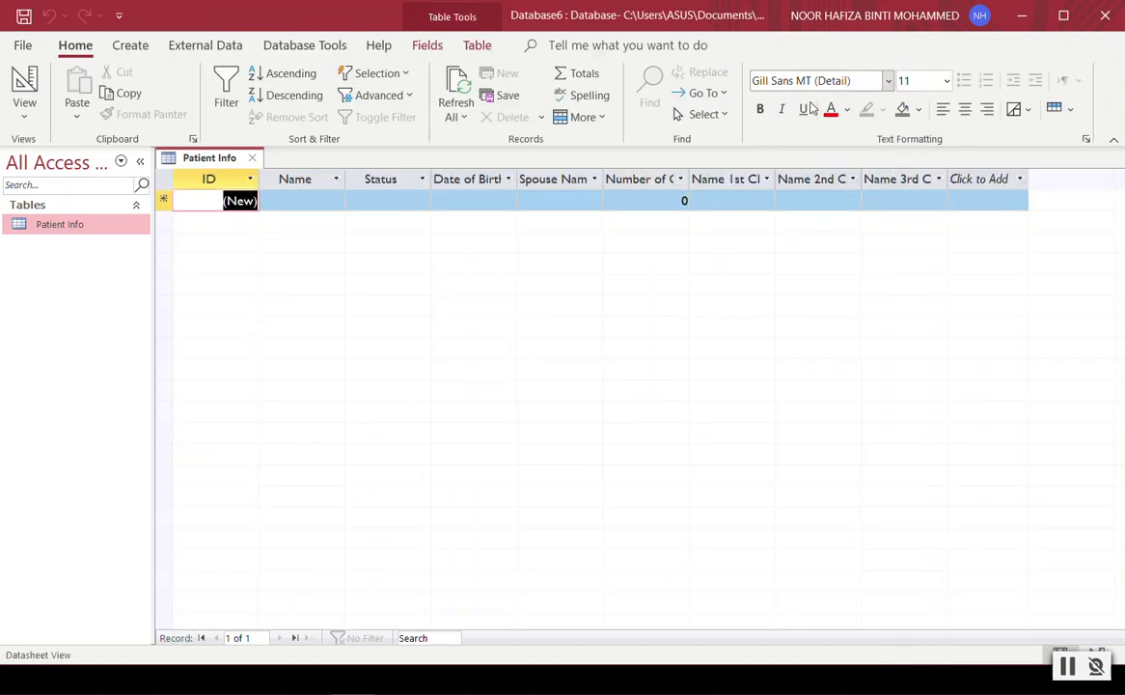
- Switch the Patient Info table to Design View and check whether it can be printed from there
left_click(27, 116)
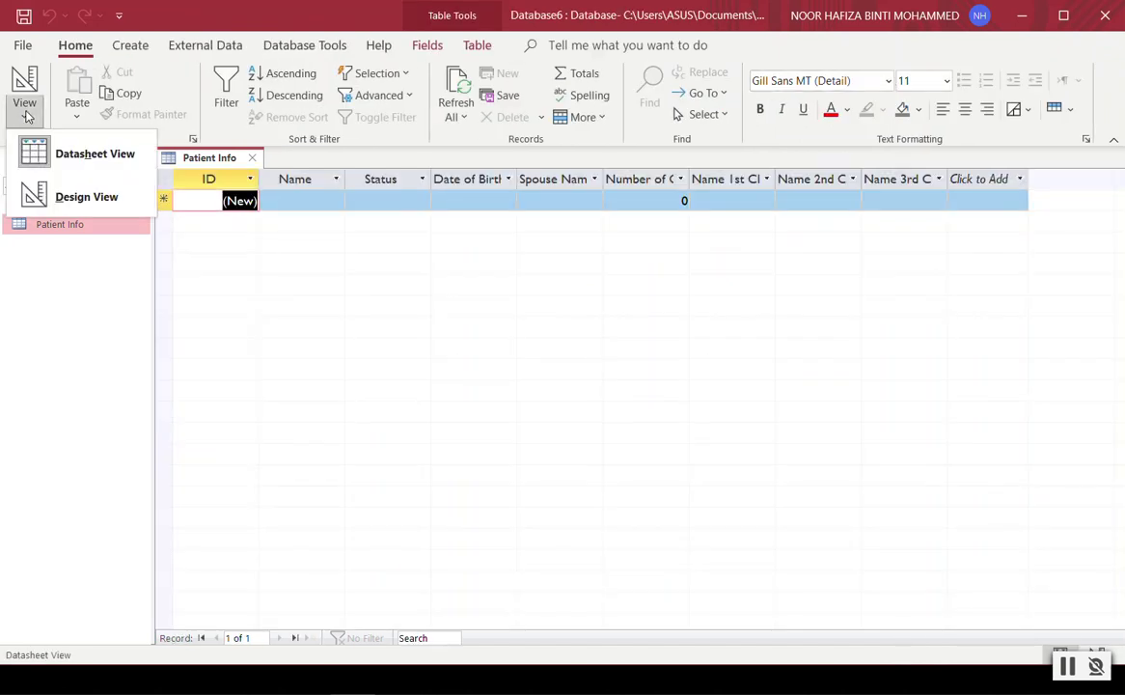
left_click(50, 193)
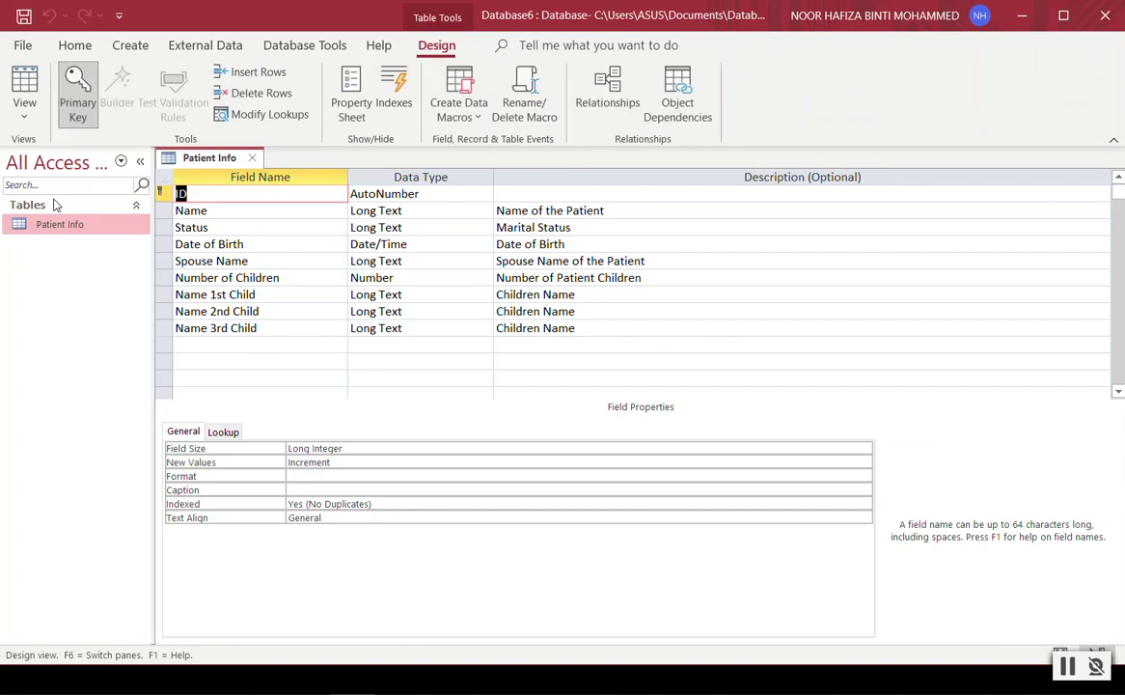
left_click(26, 47)
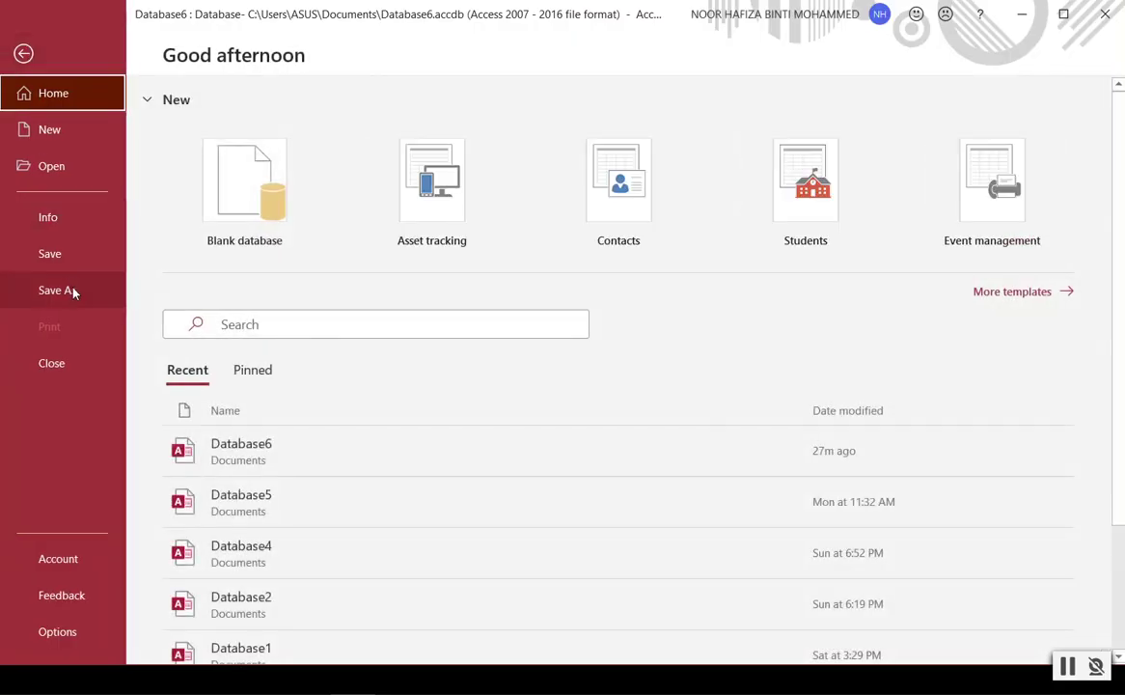
left_click(23, 53)
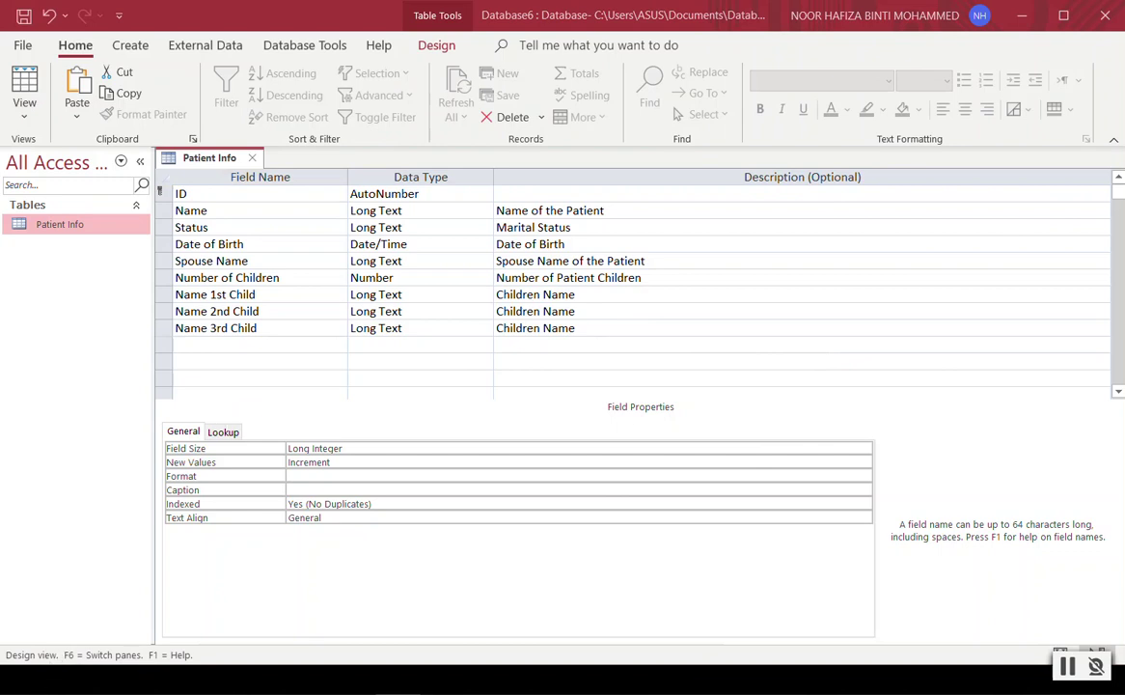
- Search Windows for "sni" and open the Snipping Tool
key("super")
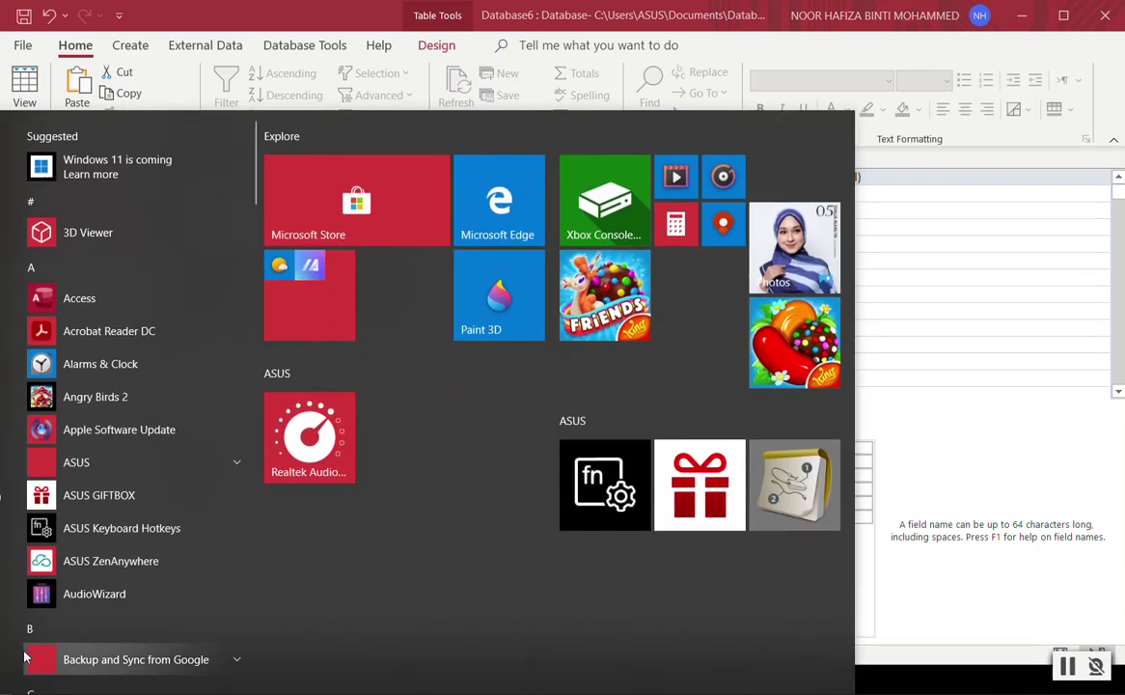
key("super+s")
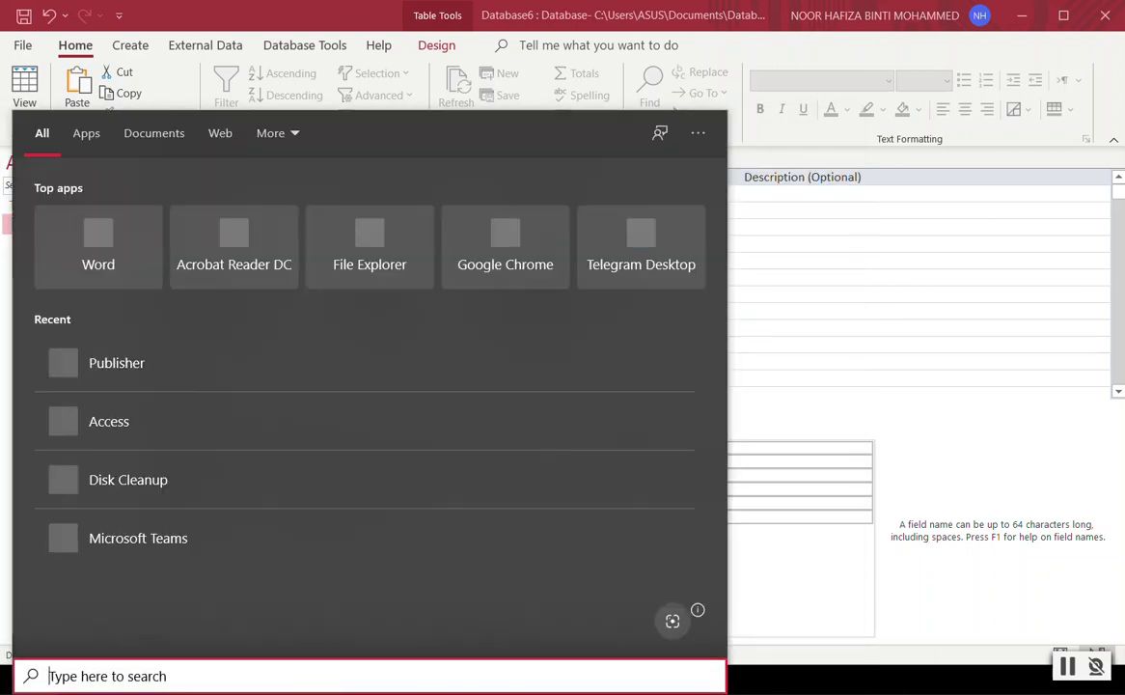
type("sni")
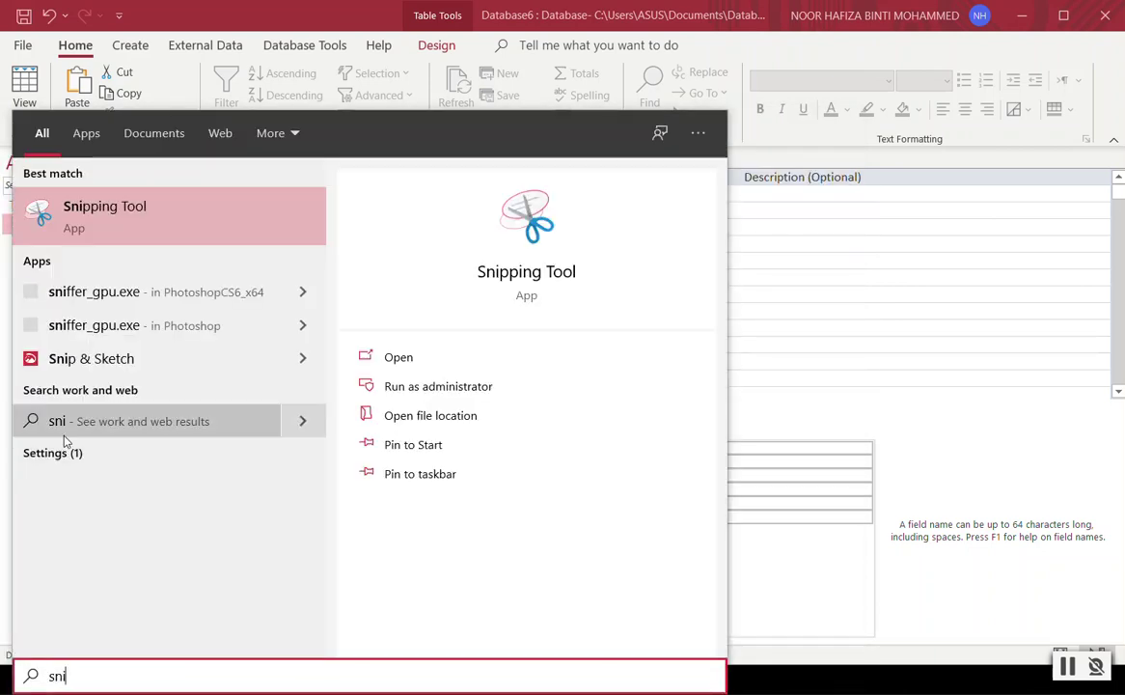
left_click(126, 210)
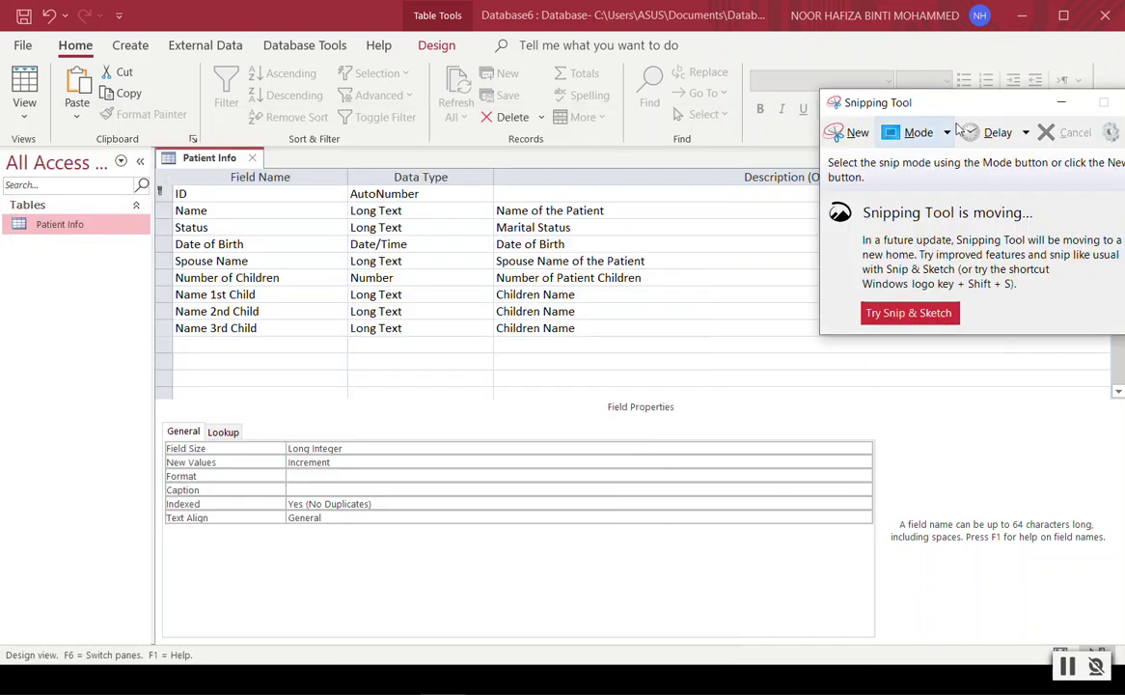
- Capture a rectangular snip of the Patient Info field list and field properties, then close the Snipping Tool
left_click_drag(964, 107, 720, 157)
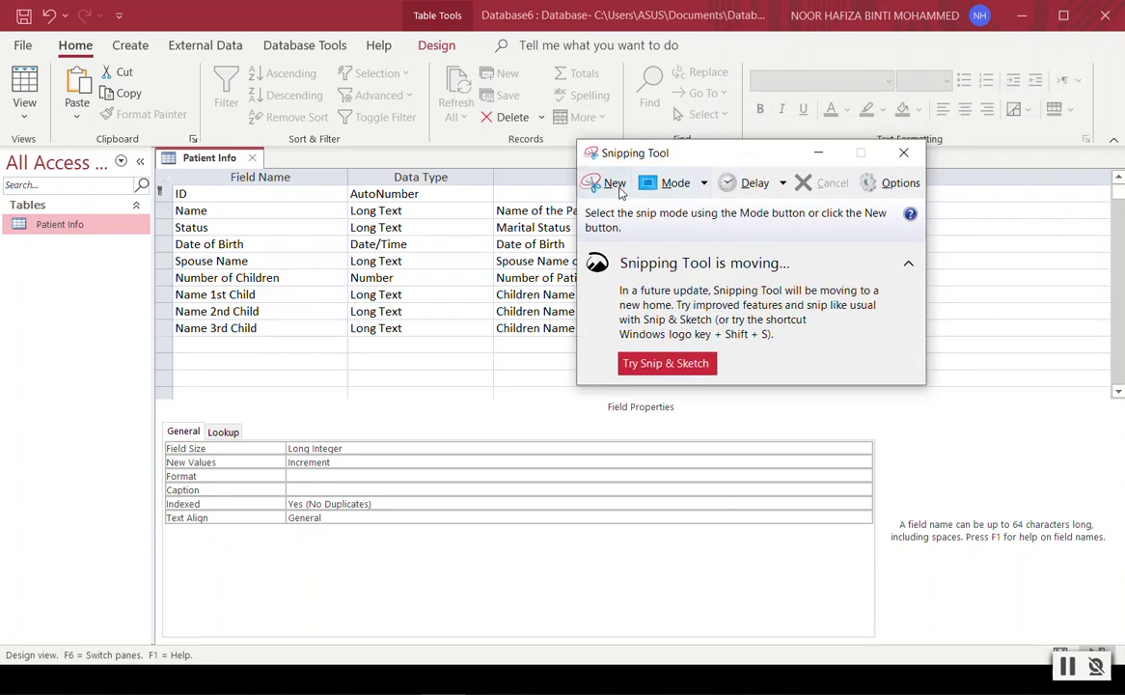
left_click(619, 190)
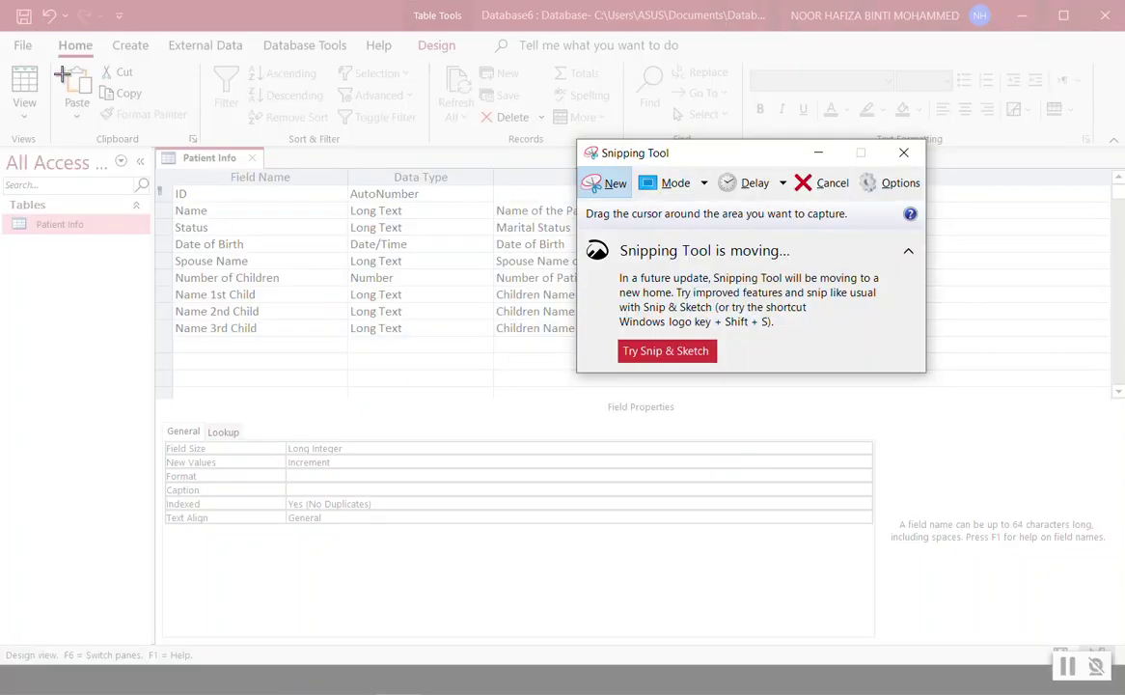
left_click_drag(62, 75, 684, 540)
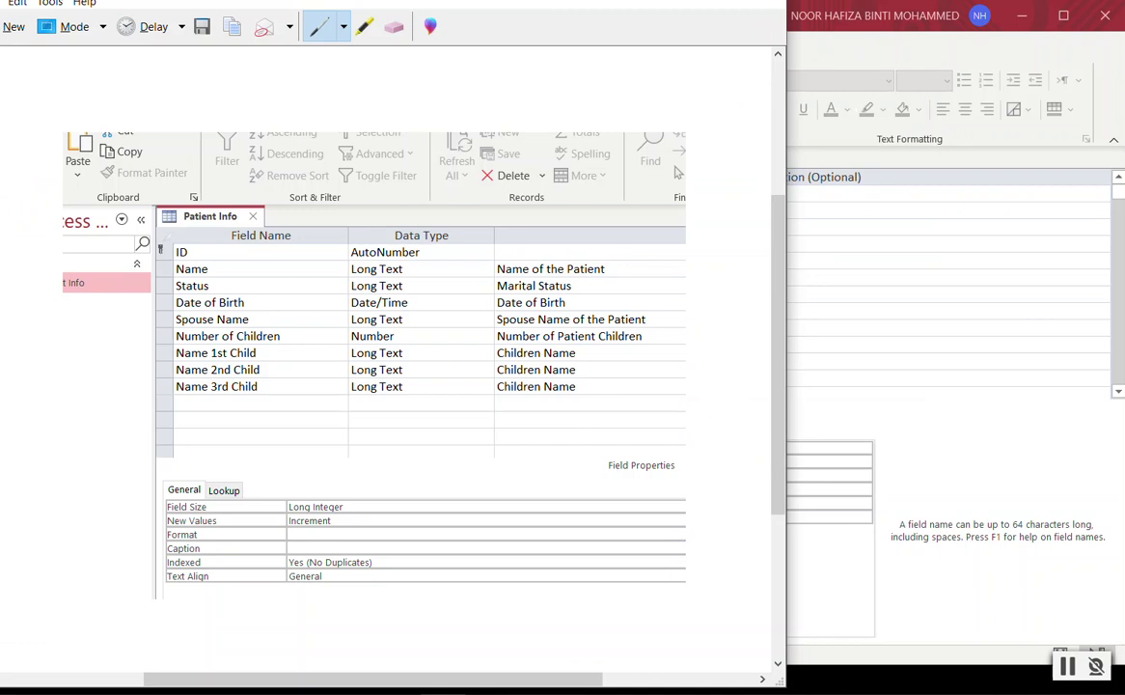
key("alt+F4")
left_click(481, 348)
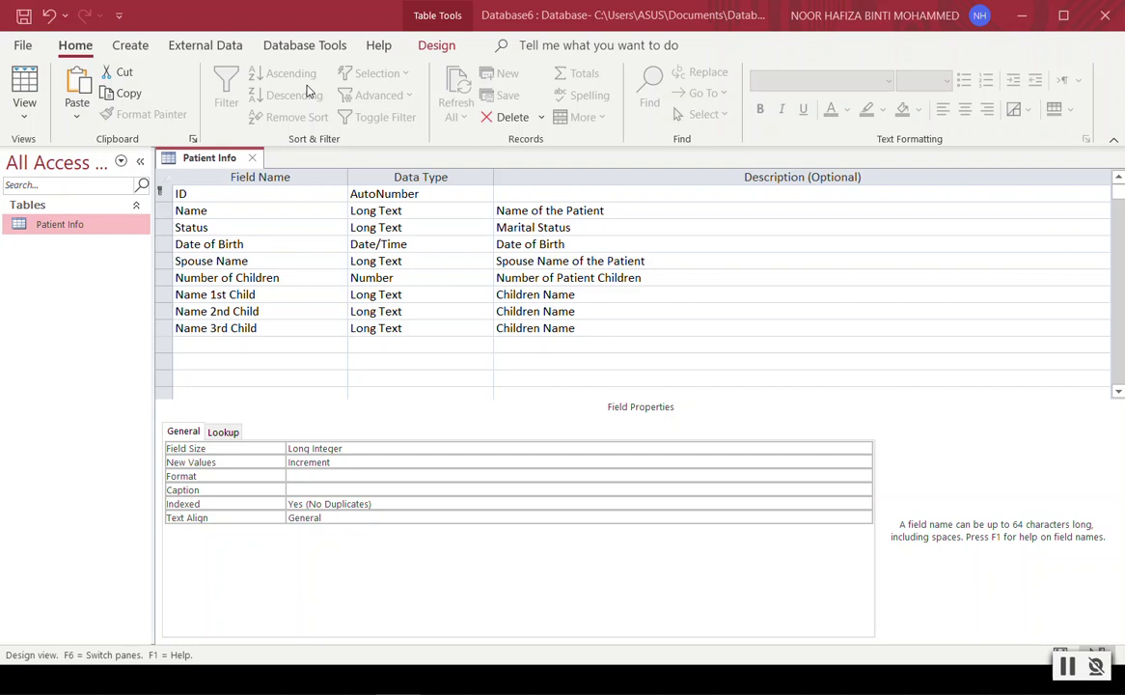
- Close the Patient Info table design and create a form based on that table
left_click(251, 157)
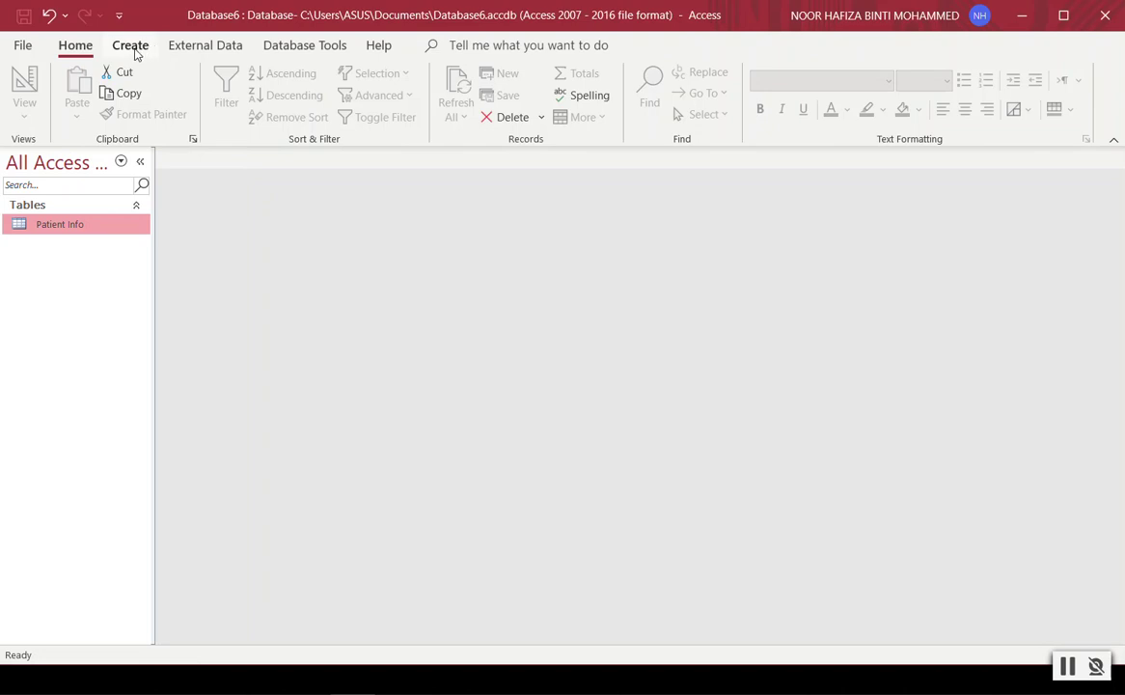
left_click(132, 48)
left_click(334, 118)
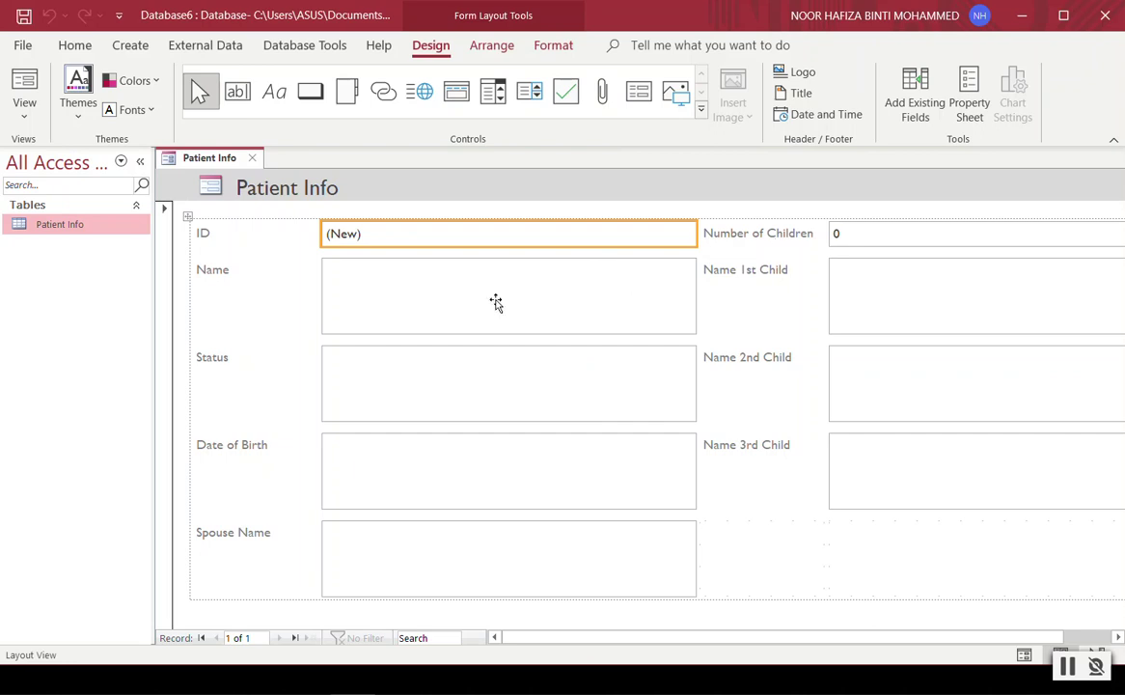
- Move the Number of Children, Name 1st Child, Name 2nd Child and Name 3rd Child labels below the Spouse Name label, in that order
left_click(748, 237)
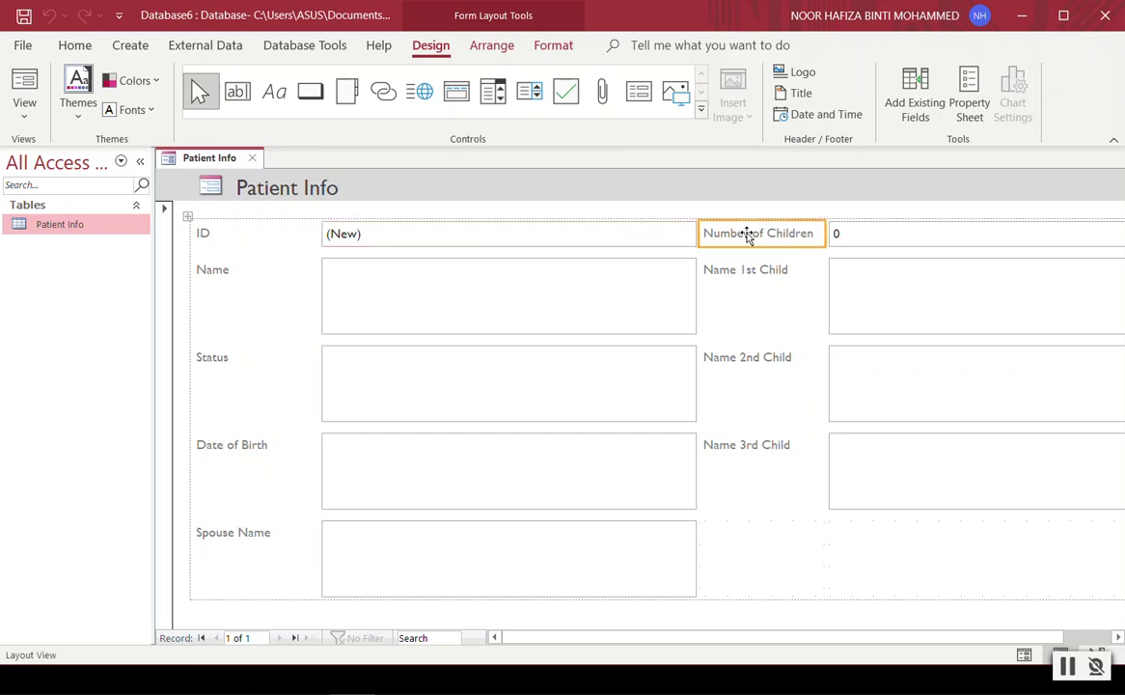
left_click_drag(748, 236, 280, 594)
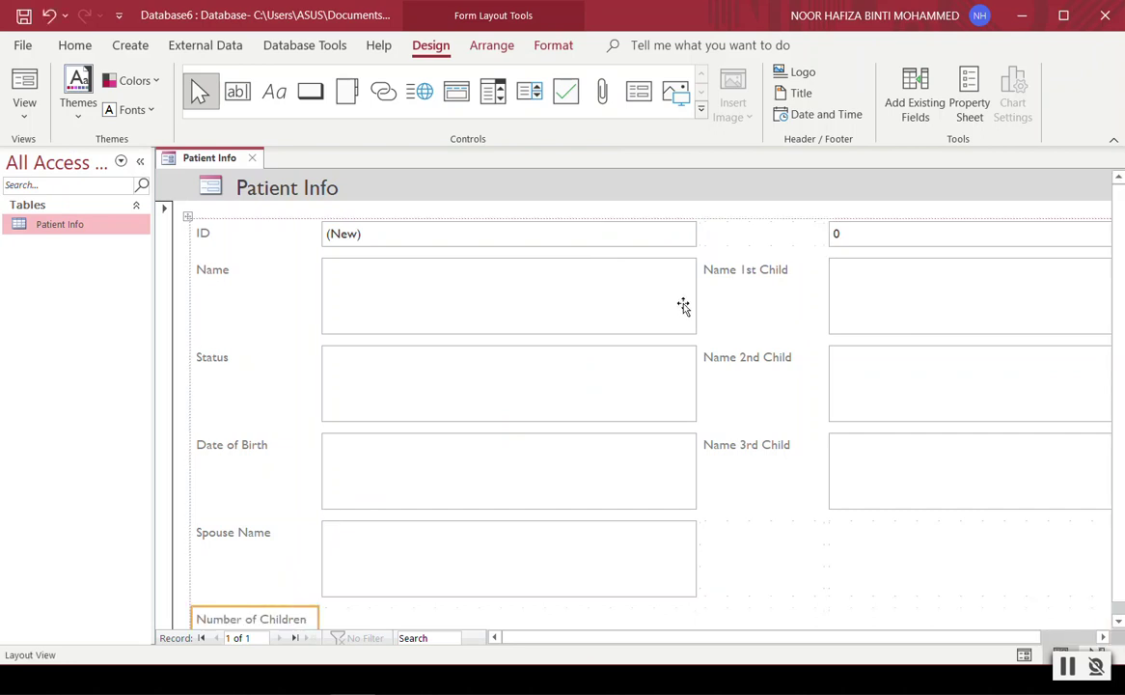
left_click(748, 272)
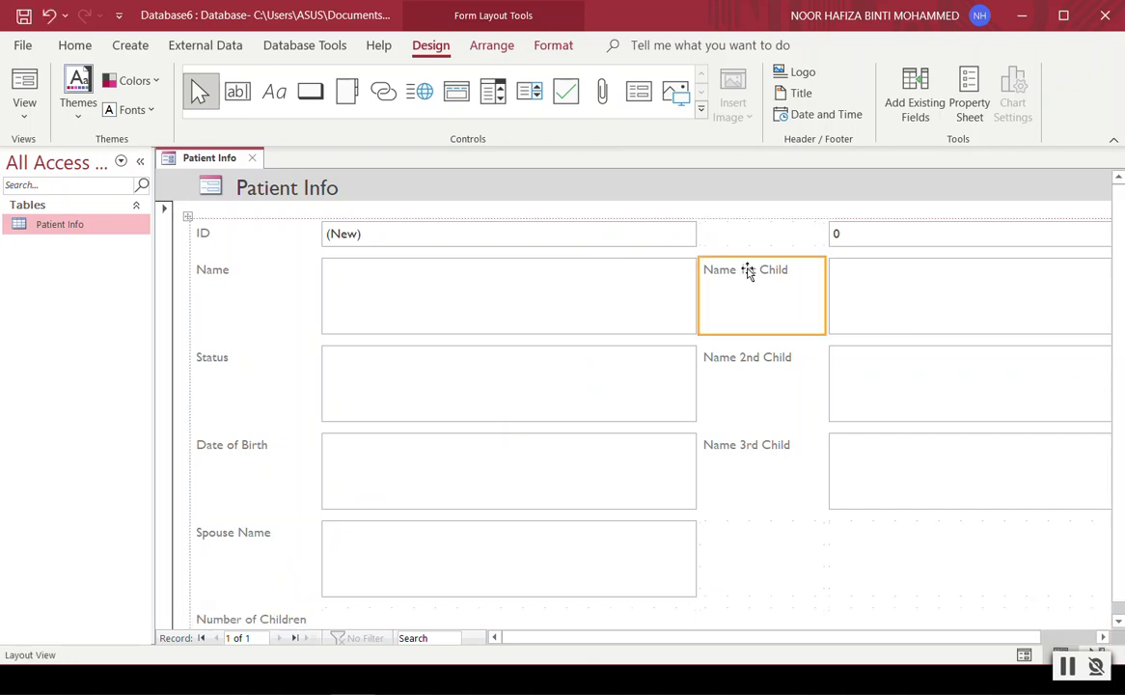
left_click_drag(748, 272, 276, 623)
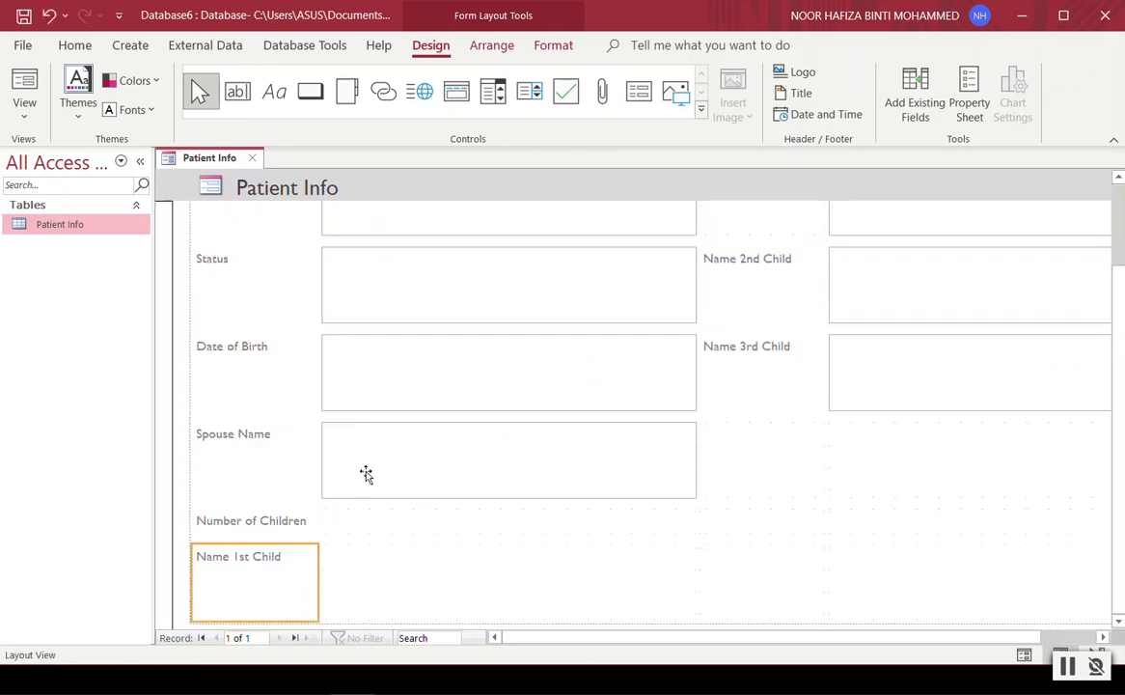
left_click_drag(712, 252, 271, 605)
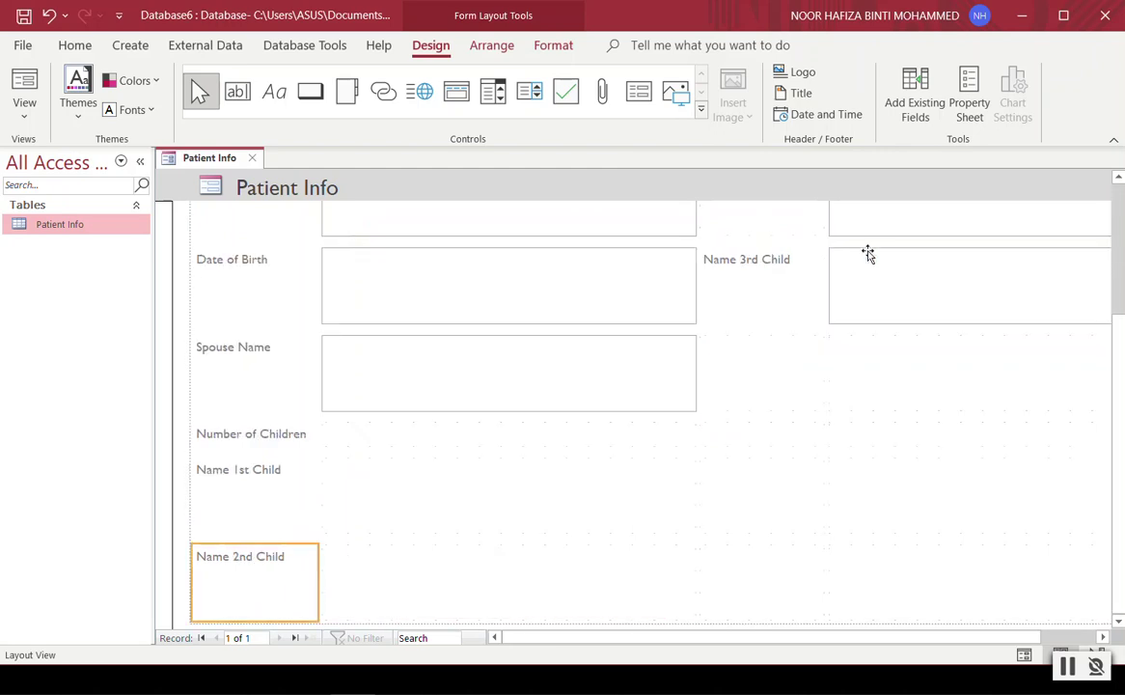
left_click_drag(764, 271, 262, 611)
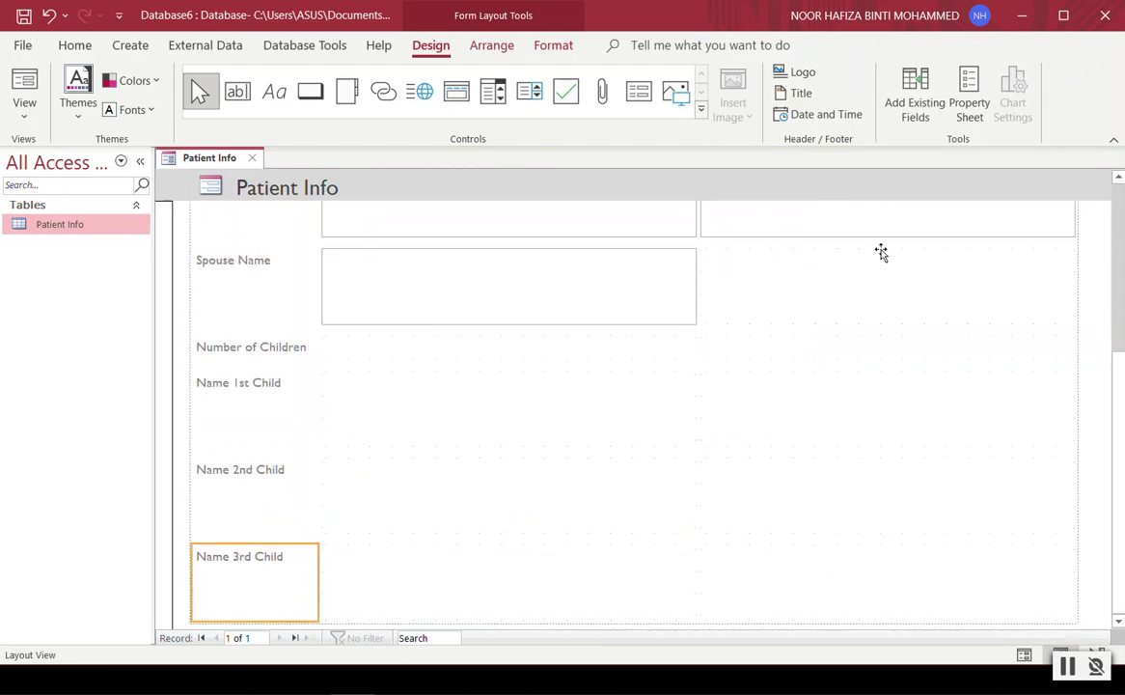
- Move the children's name boxes beside their labels, from third to first, and place the Number of Children box below the Spouse Name box
left_click_drag(884, 228, 517, 607)
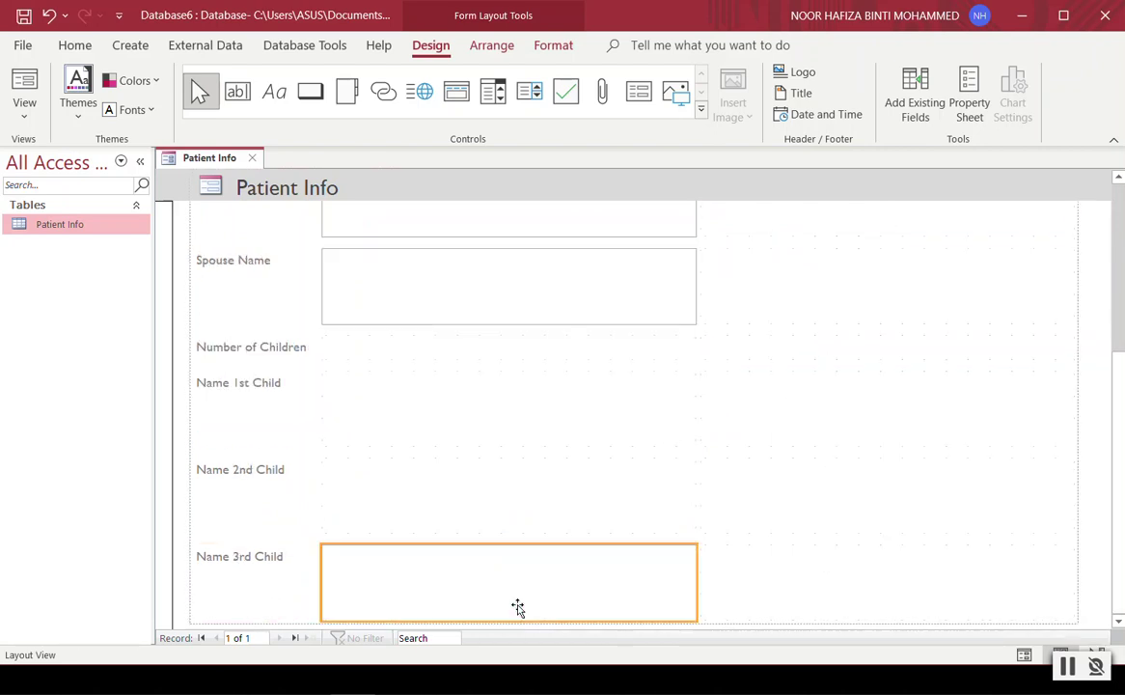
left_click_drag(1117, 389, 1121, 301)
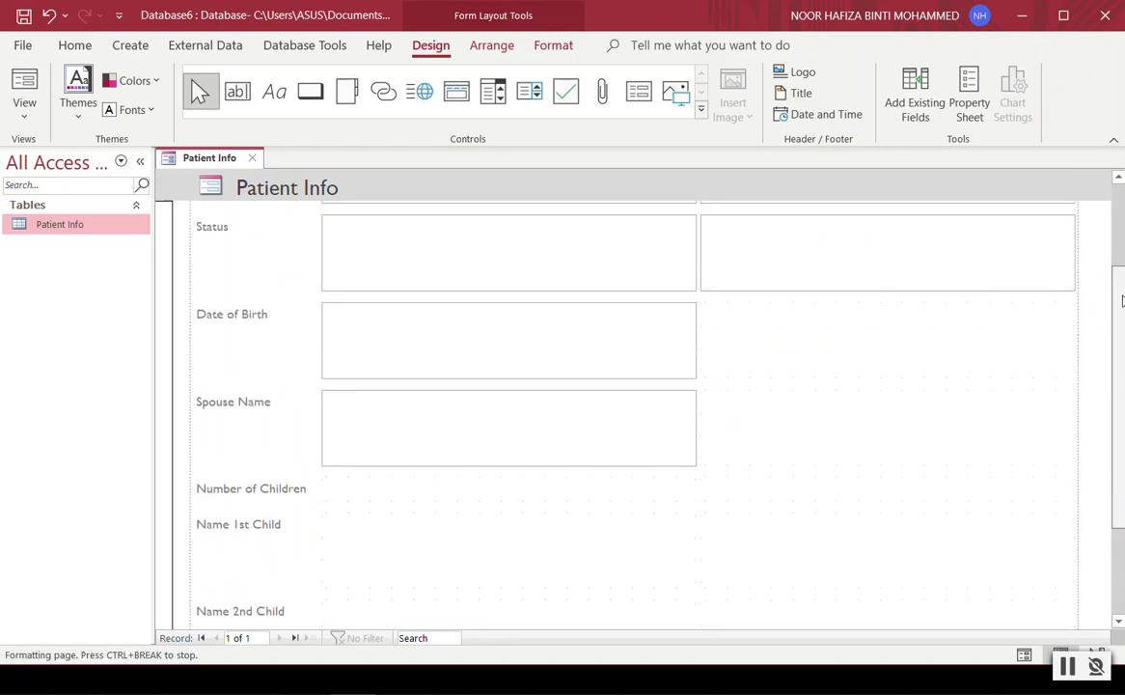
left_click_drag(972, 249, 593, 618)
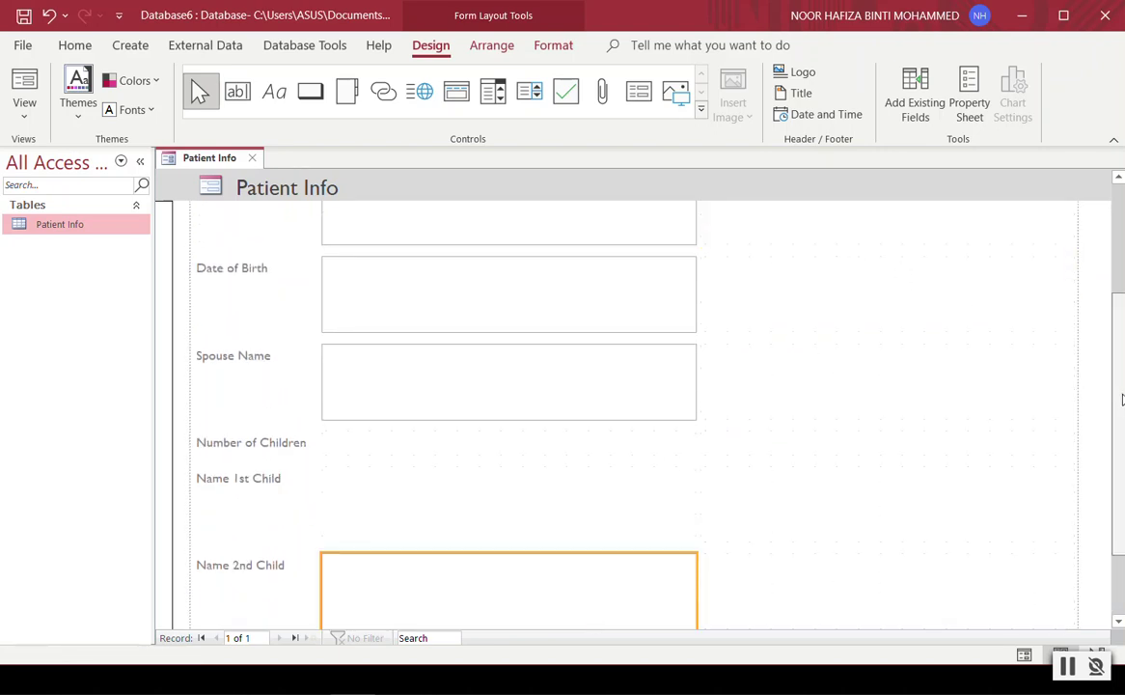
key("ctrl+z")
left_click_drag(950, 221, 598, 572)
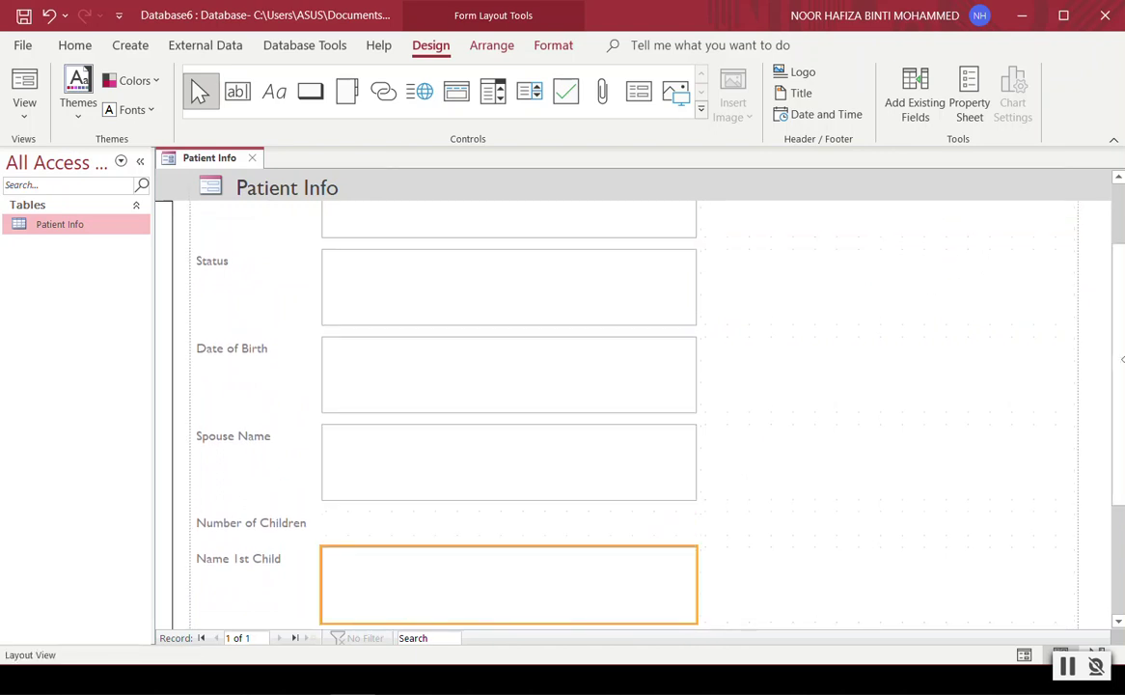
scroll(919, 221, "up", 2)
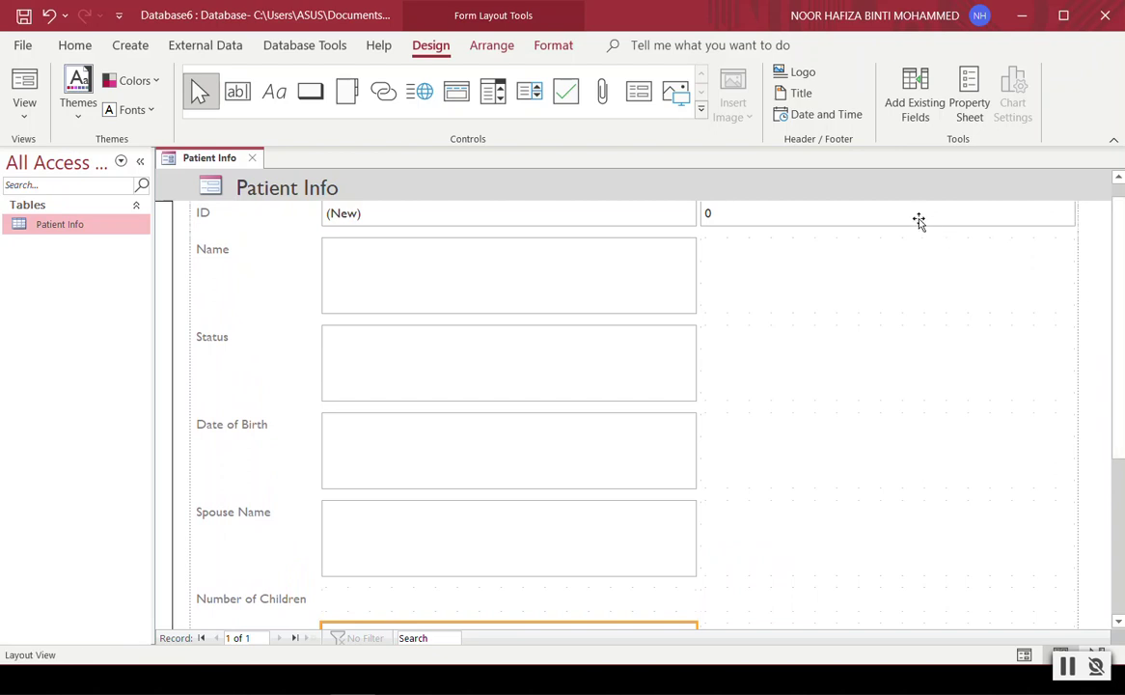
left_click_drag(919, 221, 533, 578)
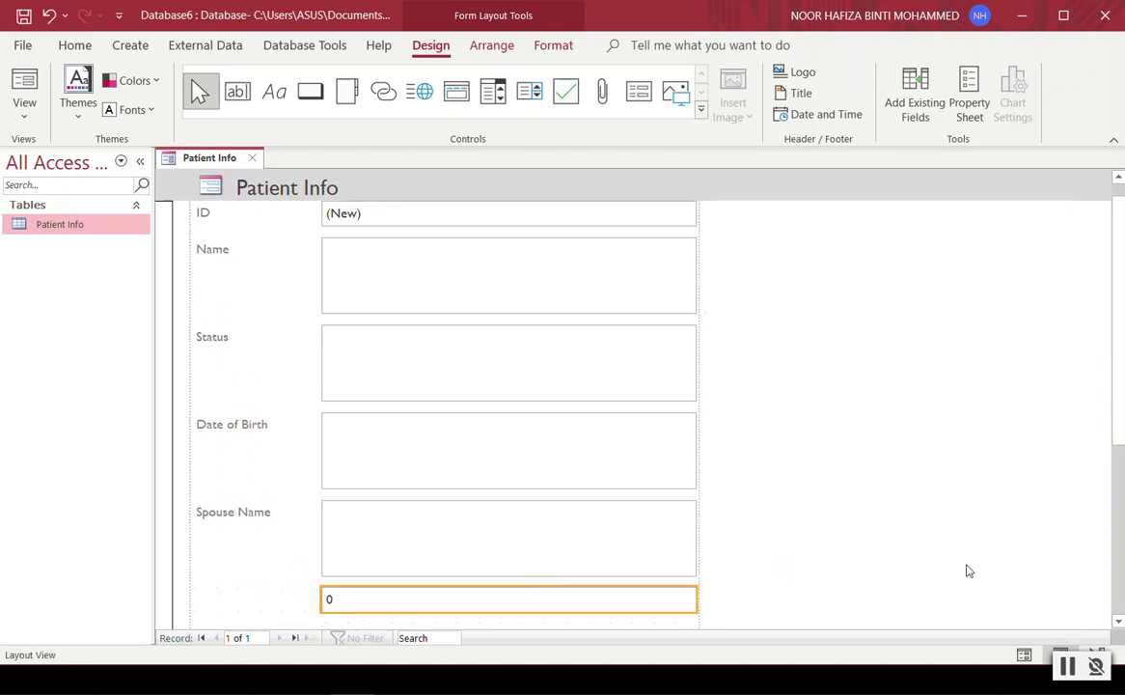
- Align the Number of Children label with its box, and move the Name 1st Child box and label up into the empty row below
scroll(1120, 468, "down", 5)
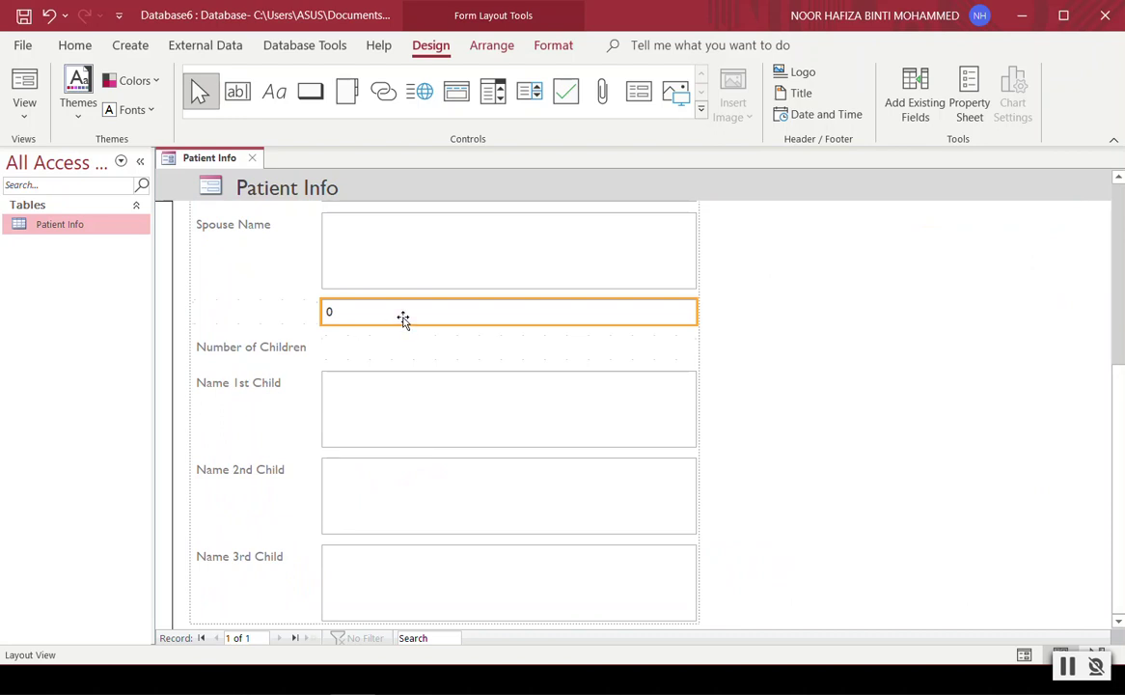
left_click_drag(274, 347, 262, 320)
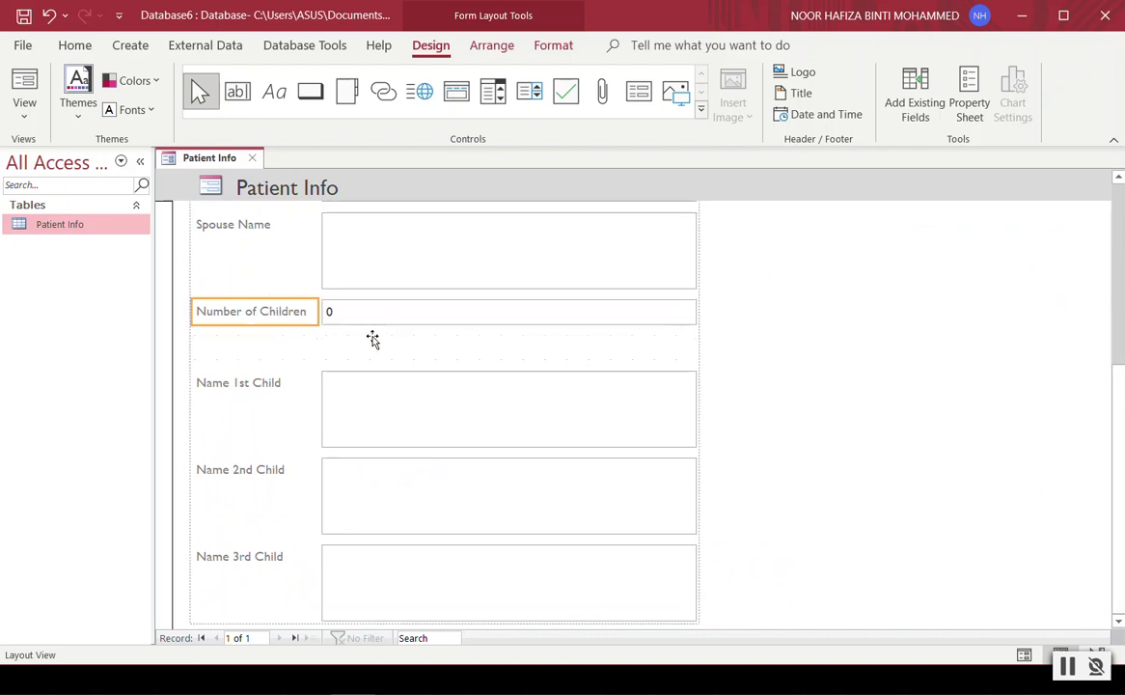
left_click(409, 356)
left_click(408, 415)
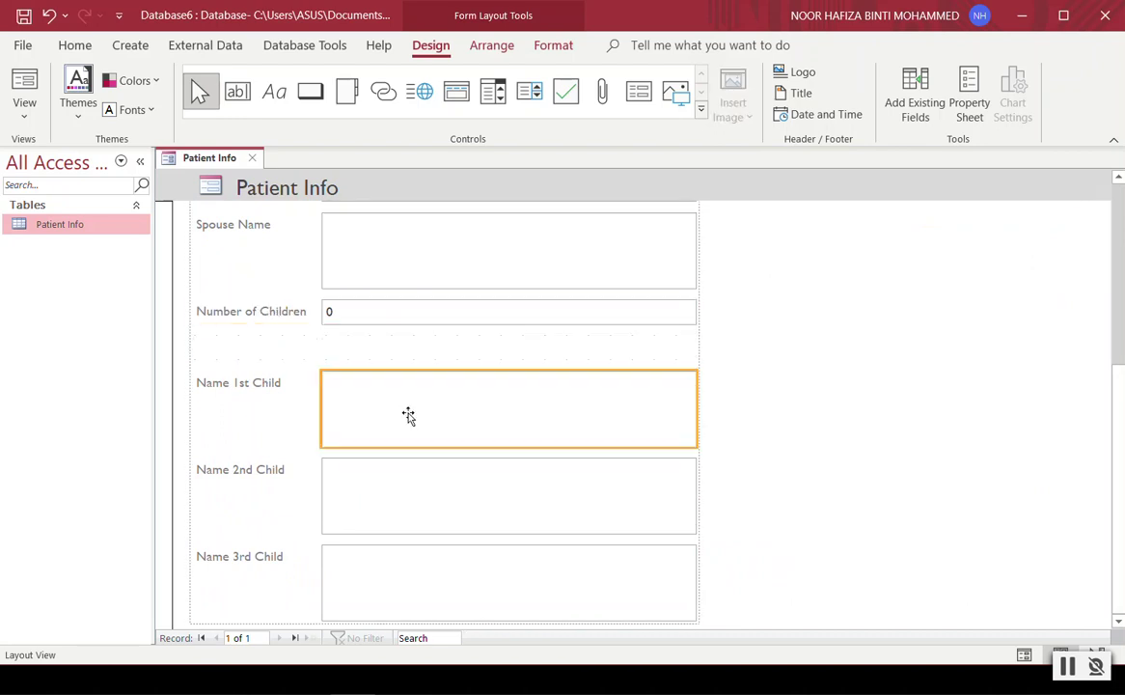
left_click_drag(408, 415, 404, 360)
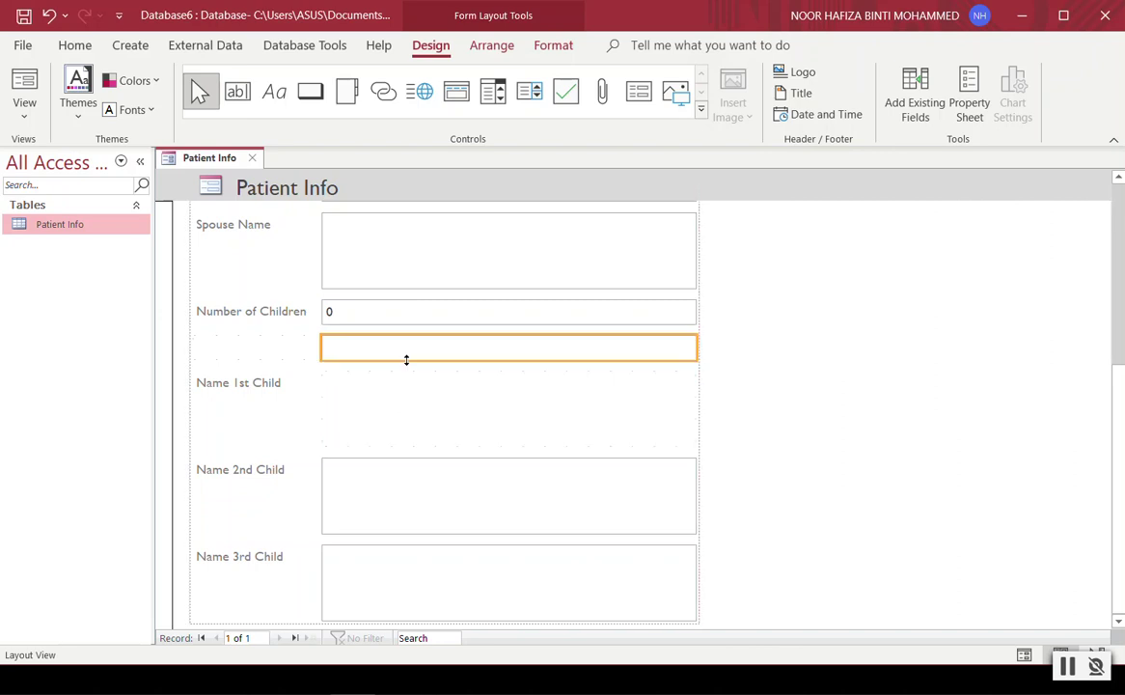
left_click_drag(246, 382, 247, 354)
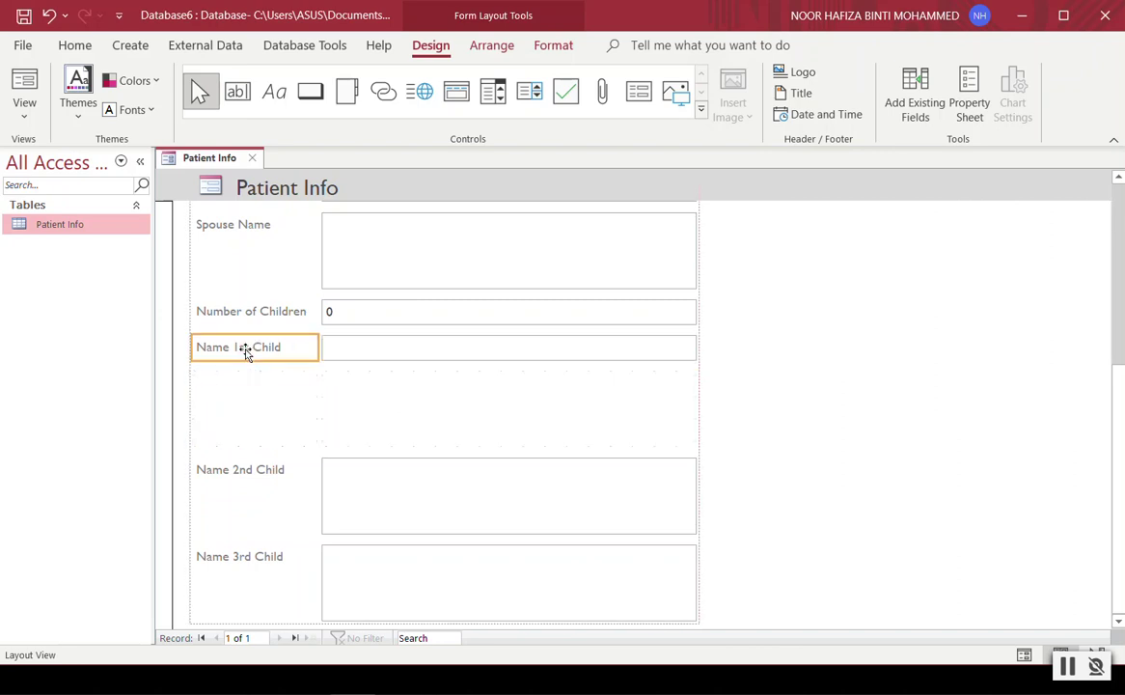
- Move the labels and boxes of Name 2nd Child and Name 3rd Child up one row each to close the gap
left_click_drag(237, 485, 233, 430)
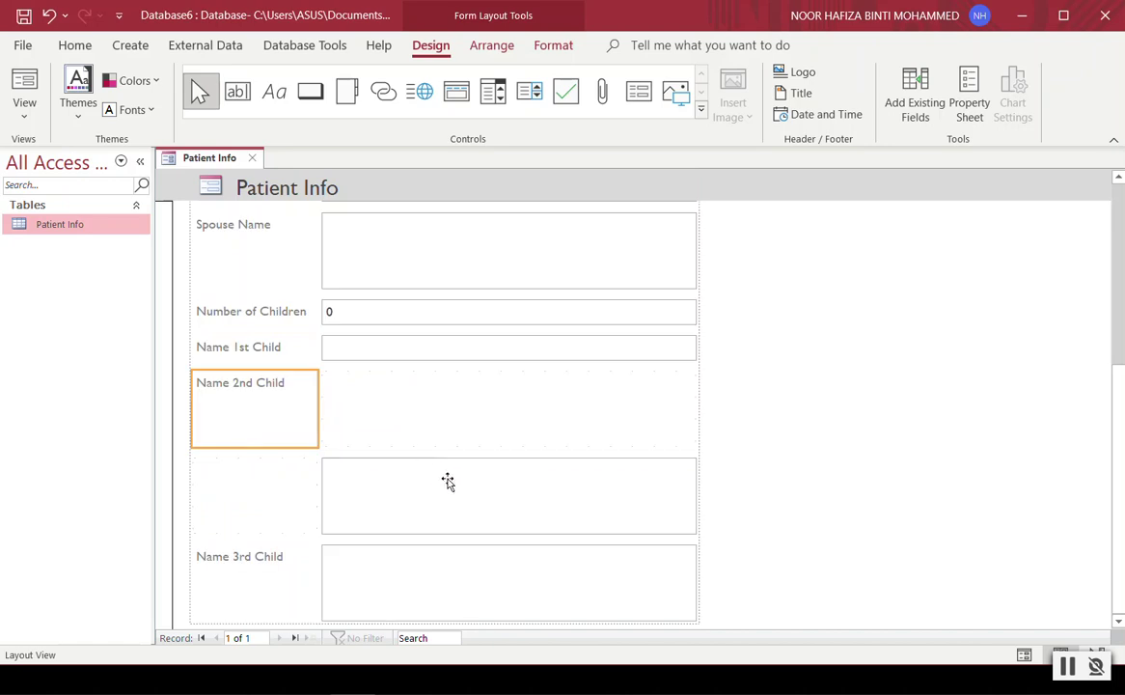
left_click_drag(447, 483, 452, 403)
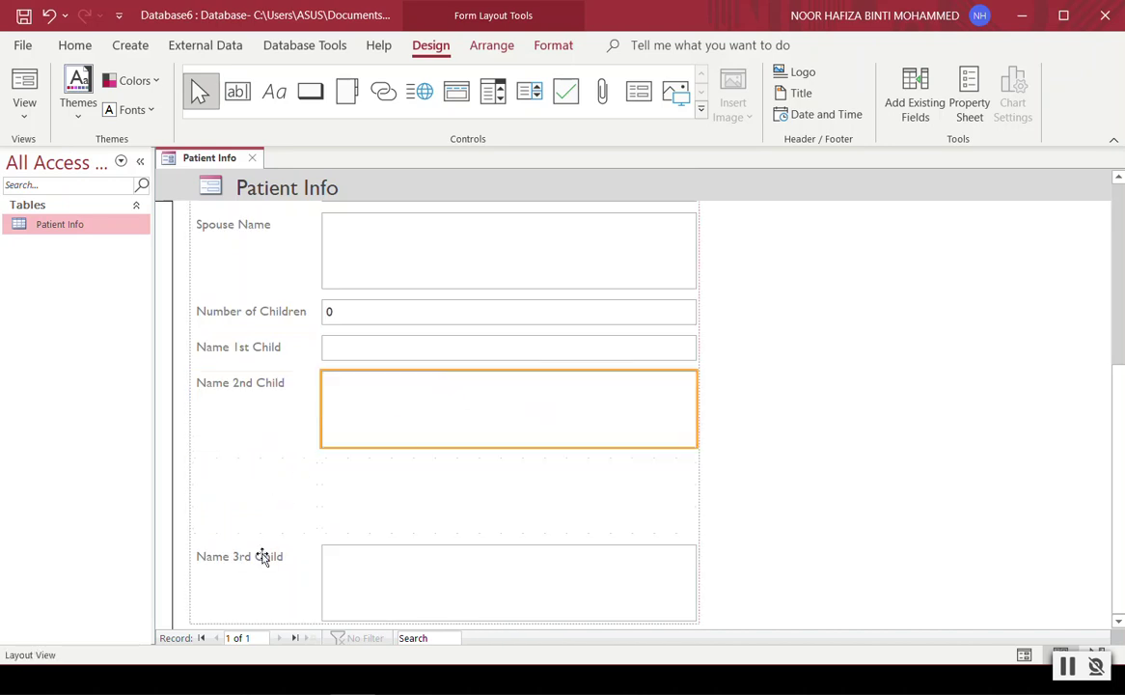
left_click_drag(263, 557, 259, 519)
left_click_drag(457, 567, 450, 485)
- Switch the Patient Info form to Form View and examine the rearranged children's fields
left_click(24, 108)
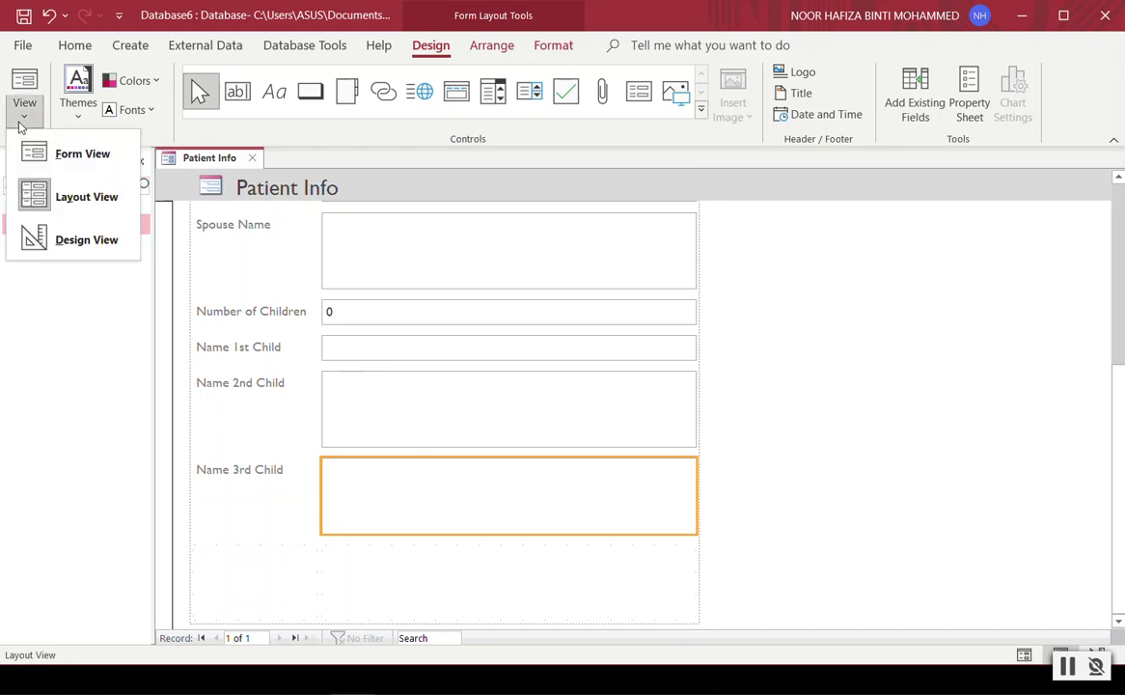
left_click(50, 157)
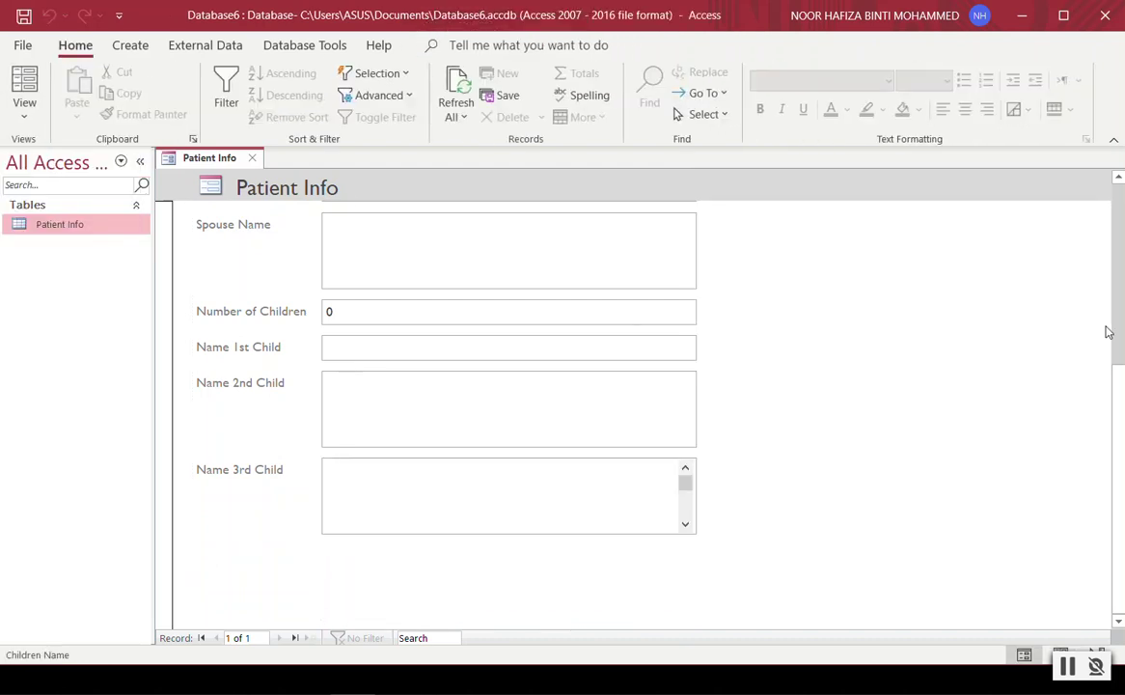
mouse_move(1120, 395)
left_mouse_down()
mouse_move(1122, 221)
mouse_move(1119, 417)
left_mouse_up()
left_click(1068, 665)
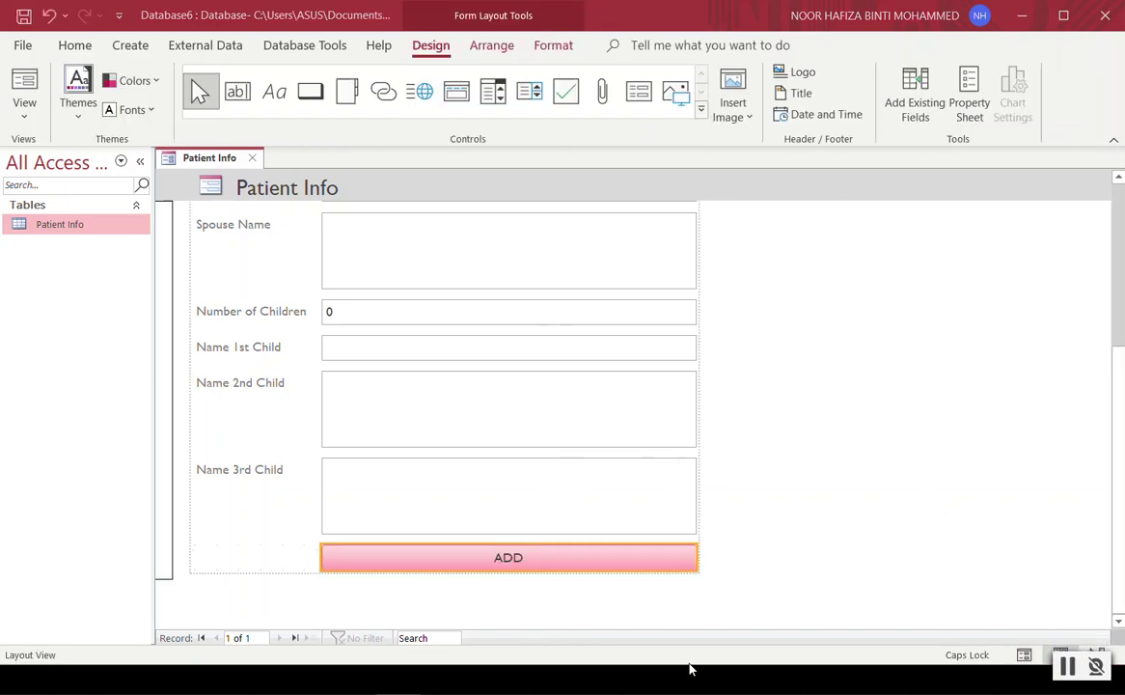
- Preview the form with its ADD button in Form View, and return it to Layout View
left_click(541, 514)
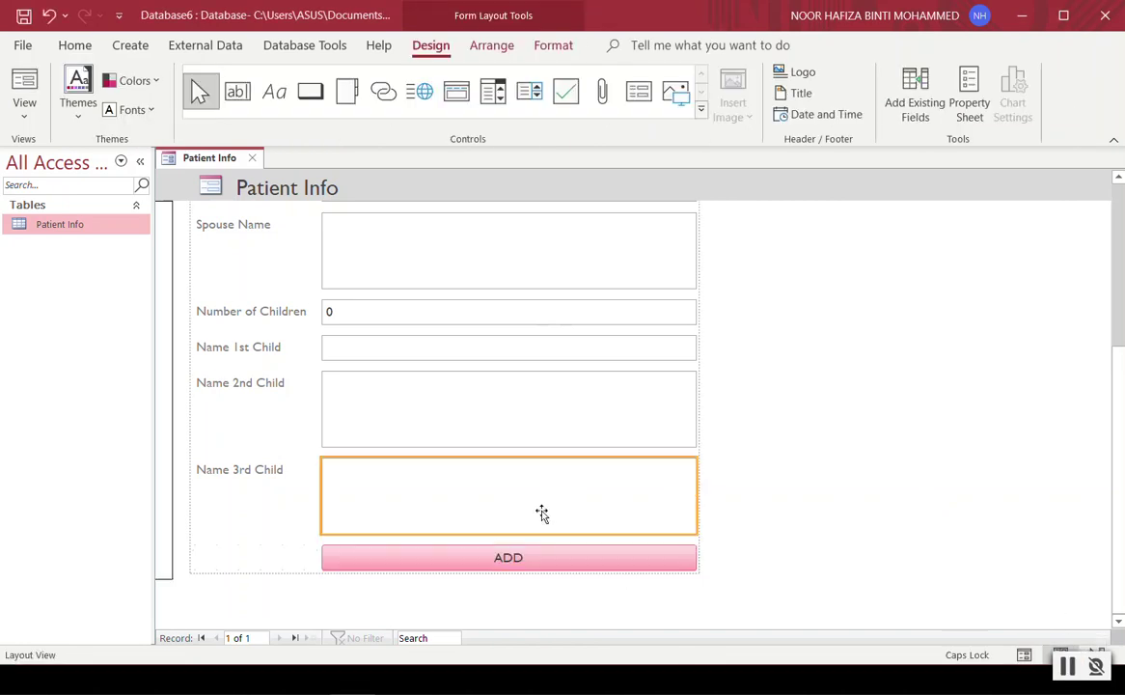
left_click(24, 108)
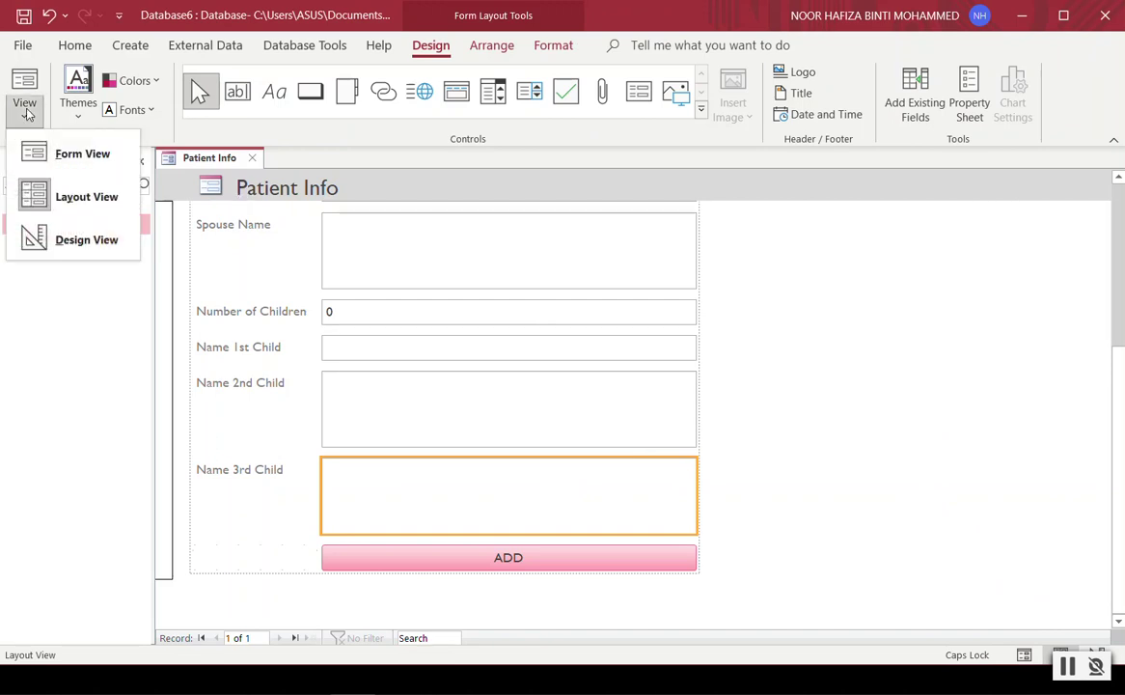
left_click(66, 153)
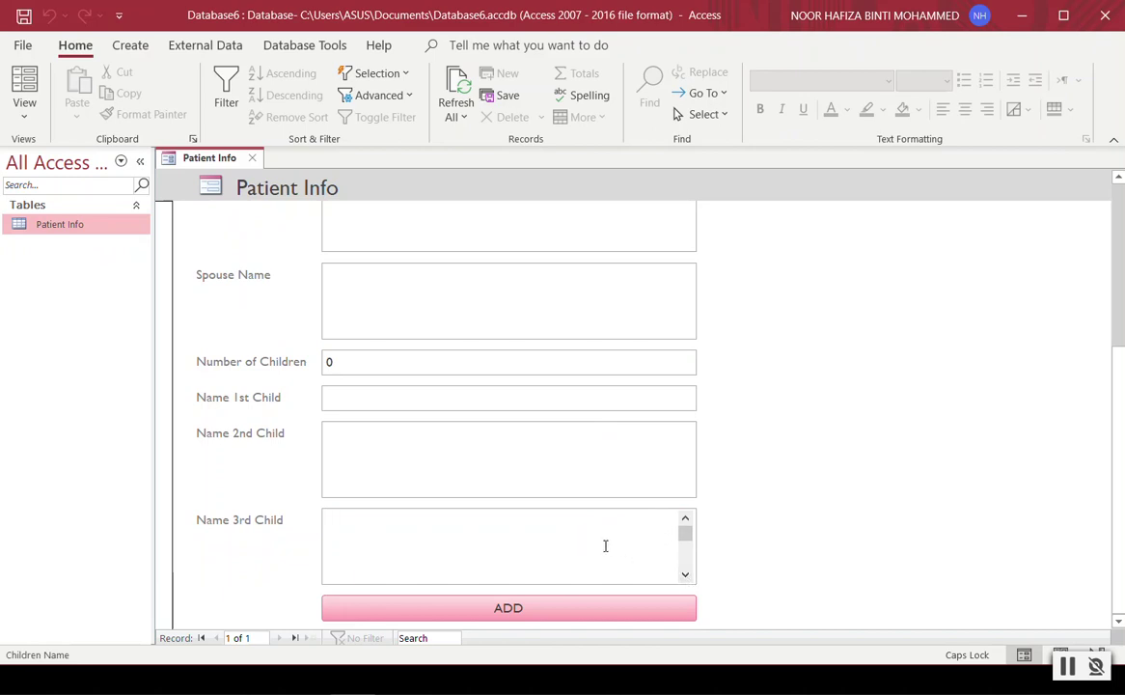
left_click(21, 110)
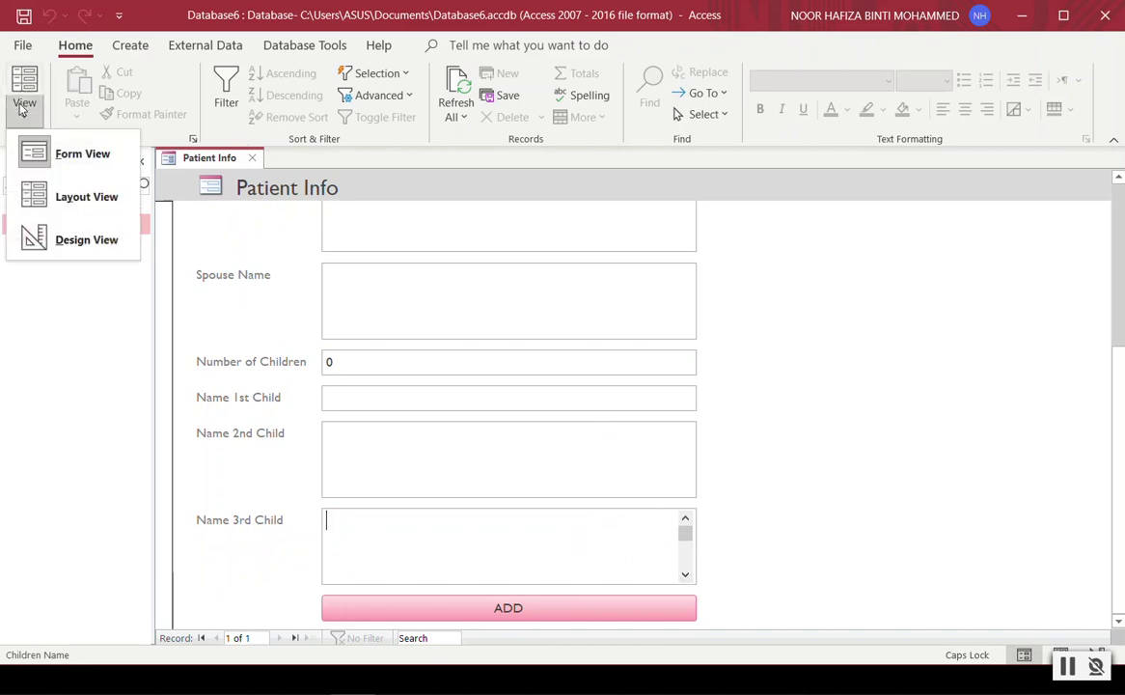
left_click(67, 196)
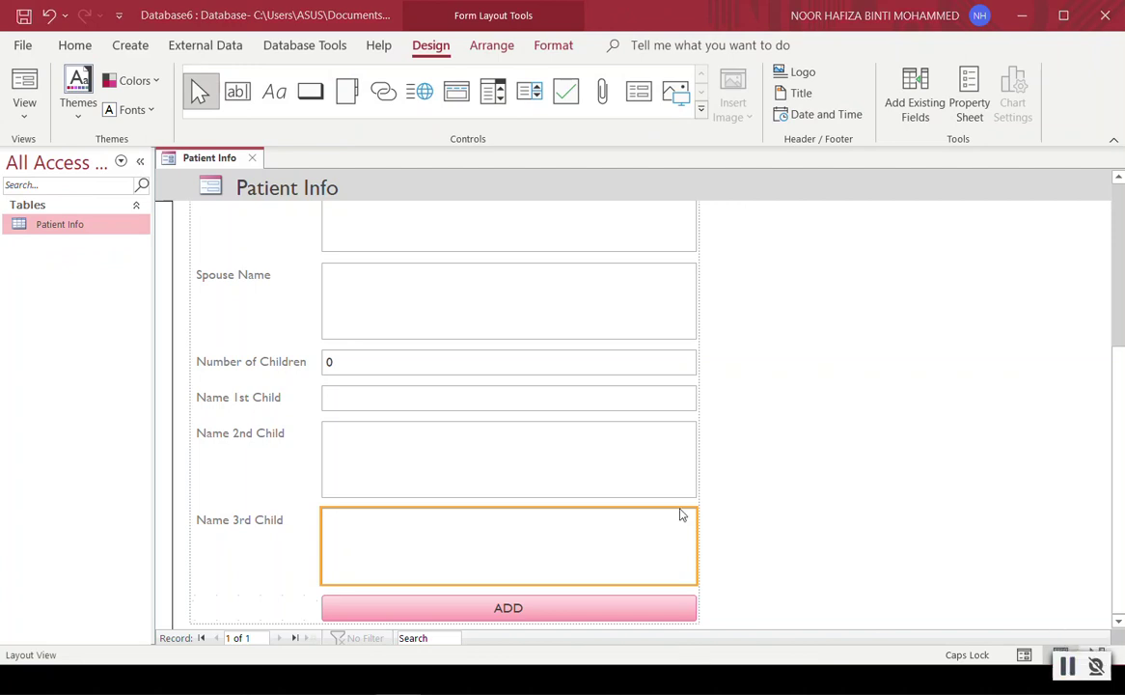
left_click(19, 114)
left_click(29, 194)
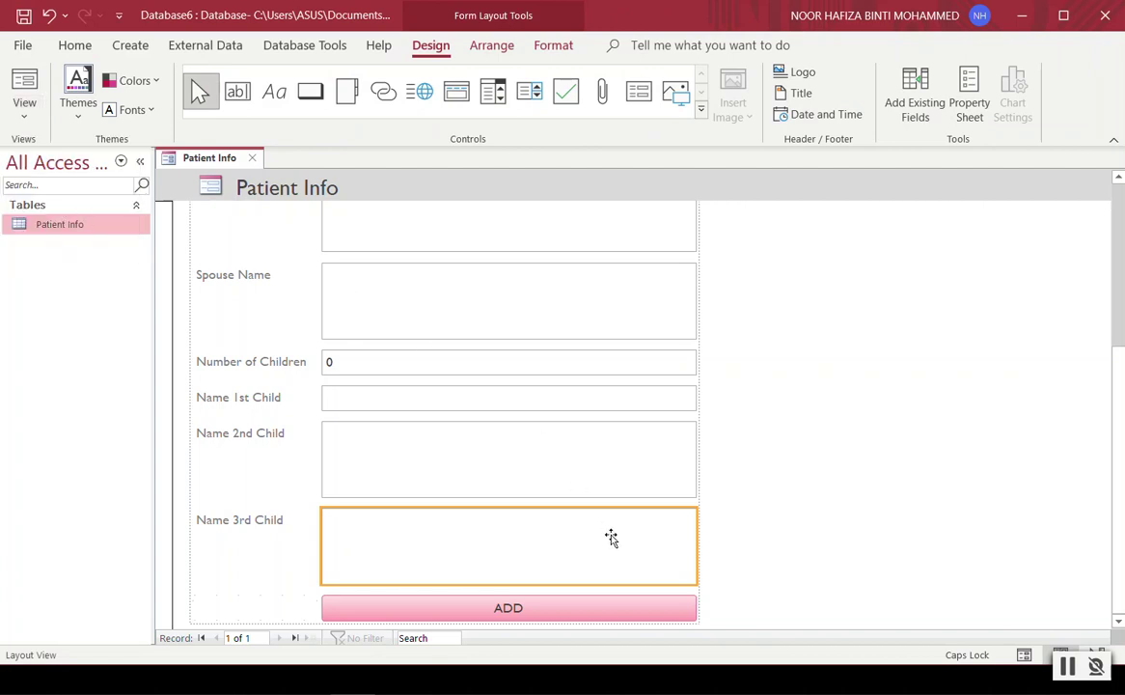
- Reduce the Name 3rd Child box to single-line height by changing it to a list box and back to a text box
left_click(618, 464)
left_click(626, 527)
right_click(625, 529)
left_click(584, 528)
right_click(584, 529)
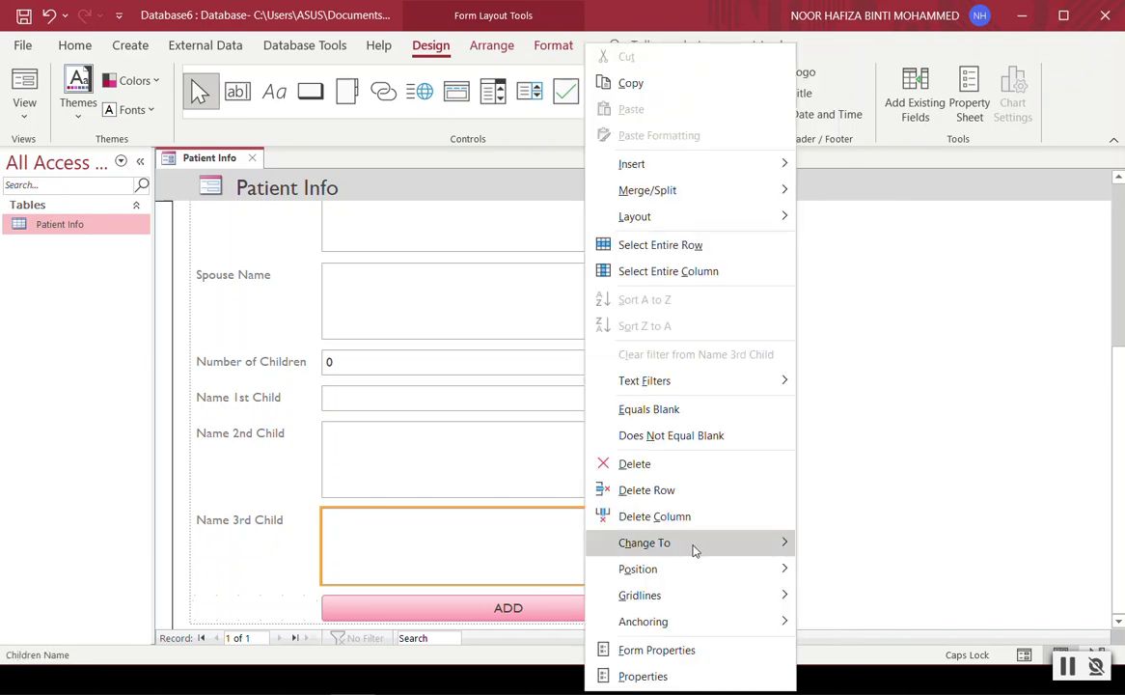
mouse_move(701, 551)
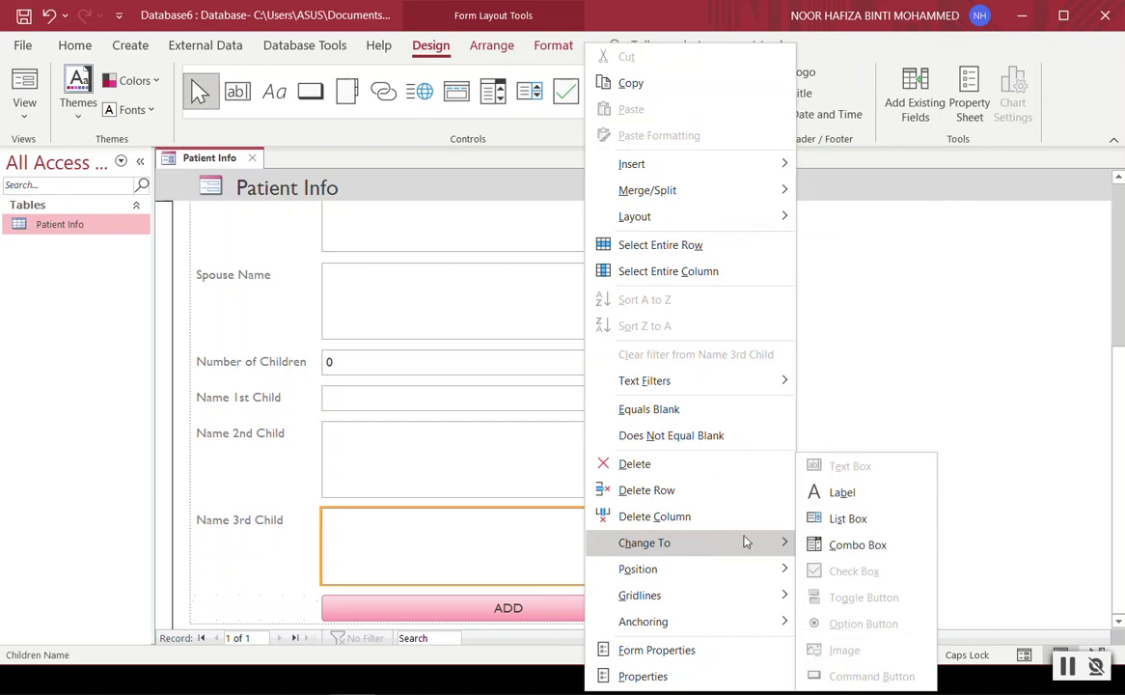
left_click(848, 519)
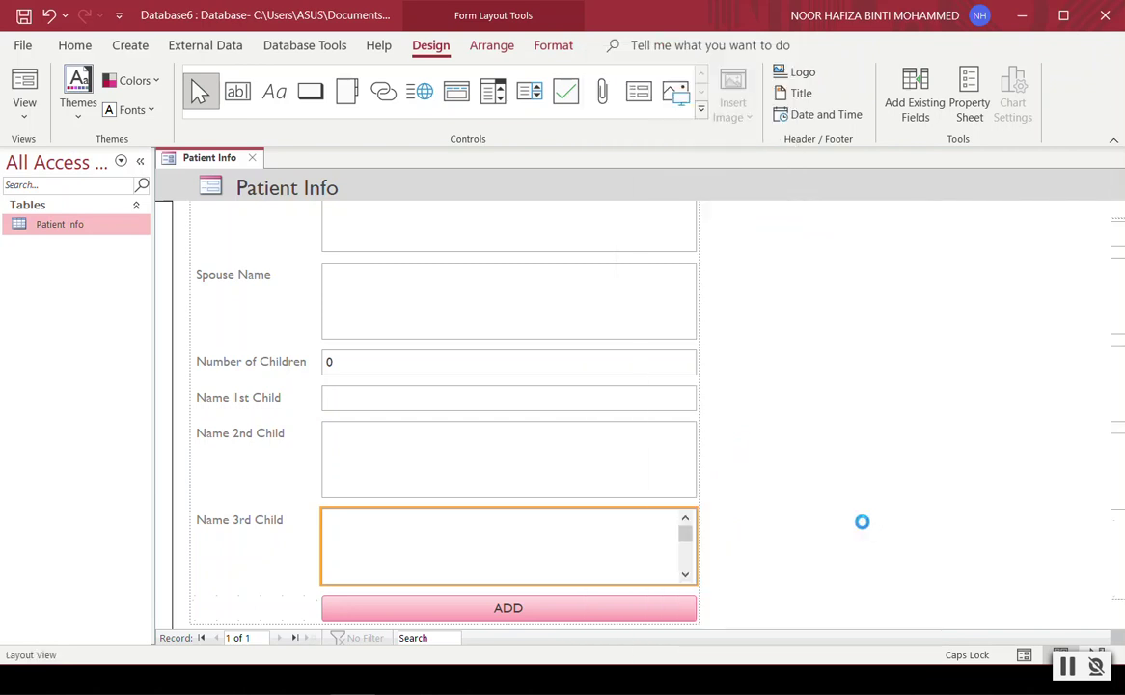
right_click(589, 531)
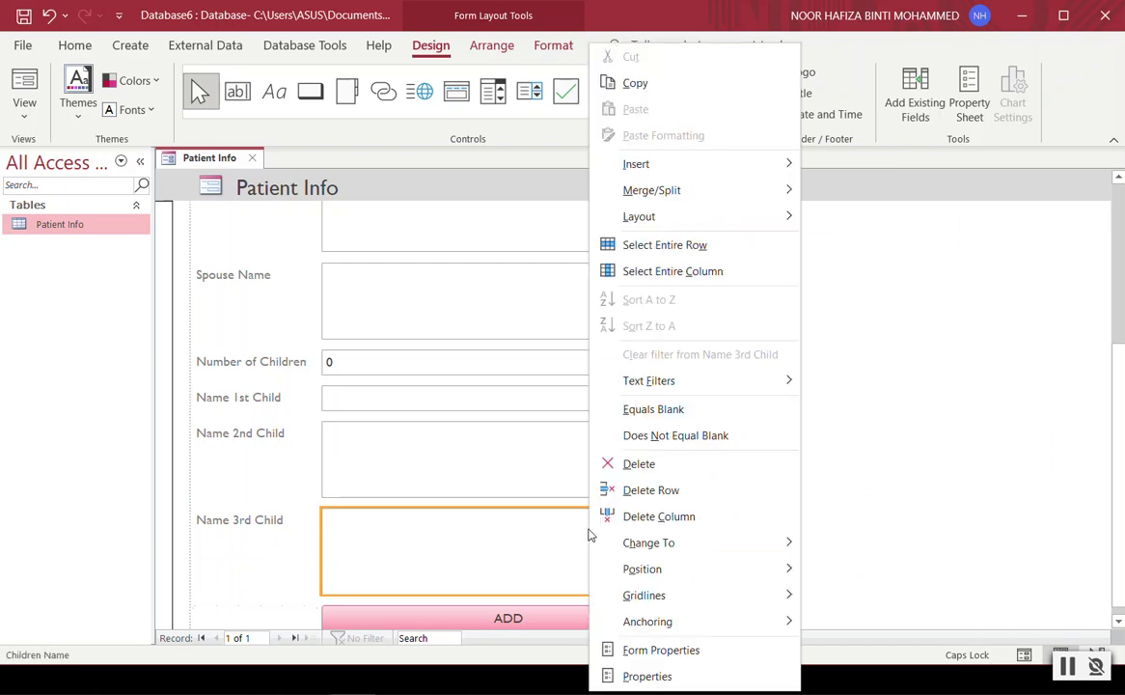
mouse_move(774, 556)
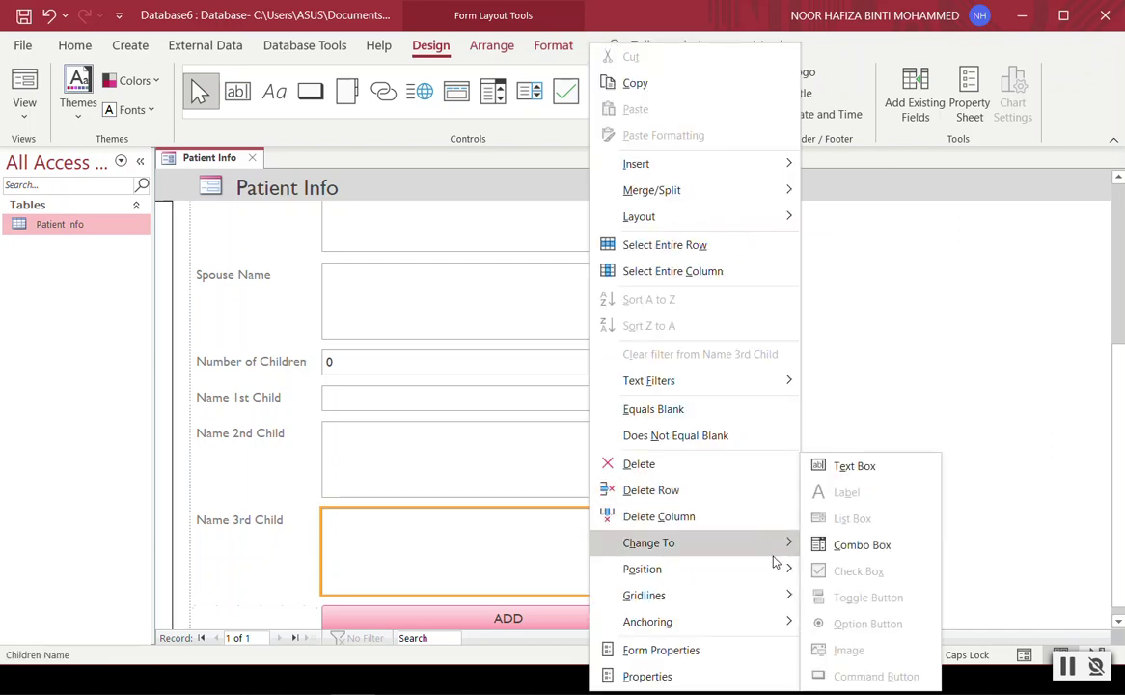
left_click(883, 467)
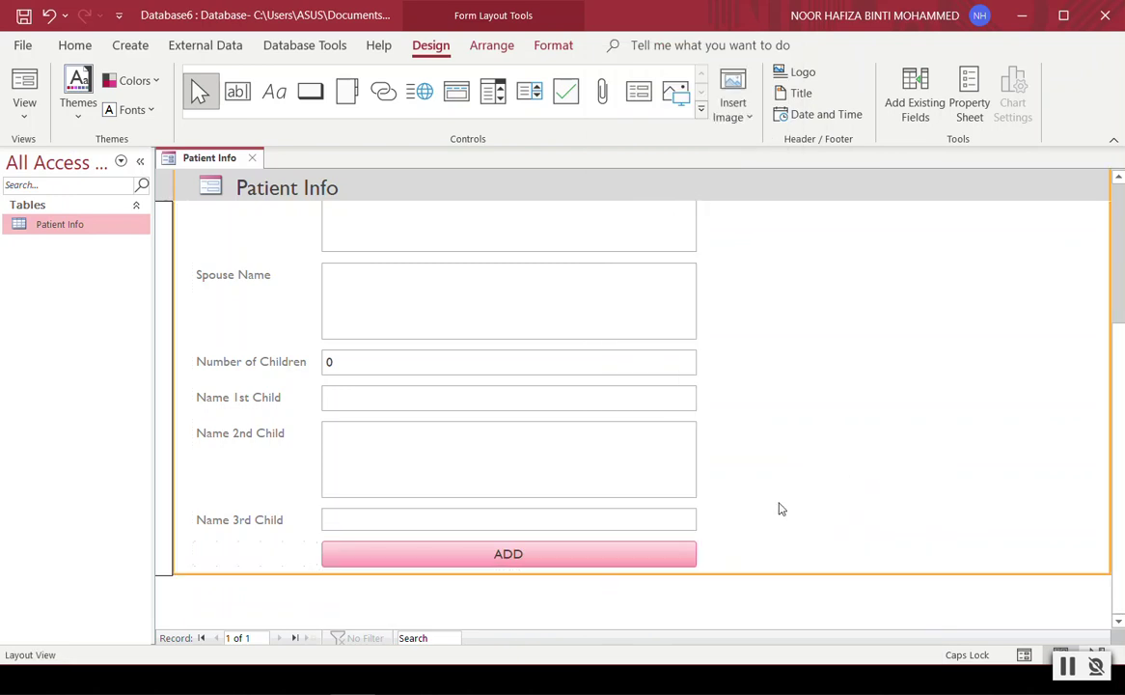
- Reduce the Name 2nd Child box to single-line height by converting it to a list box and back to a text box
left_click(559, 441)
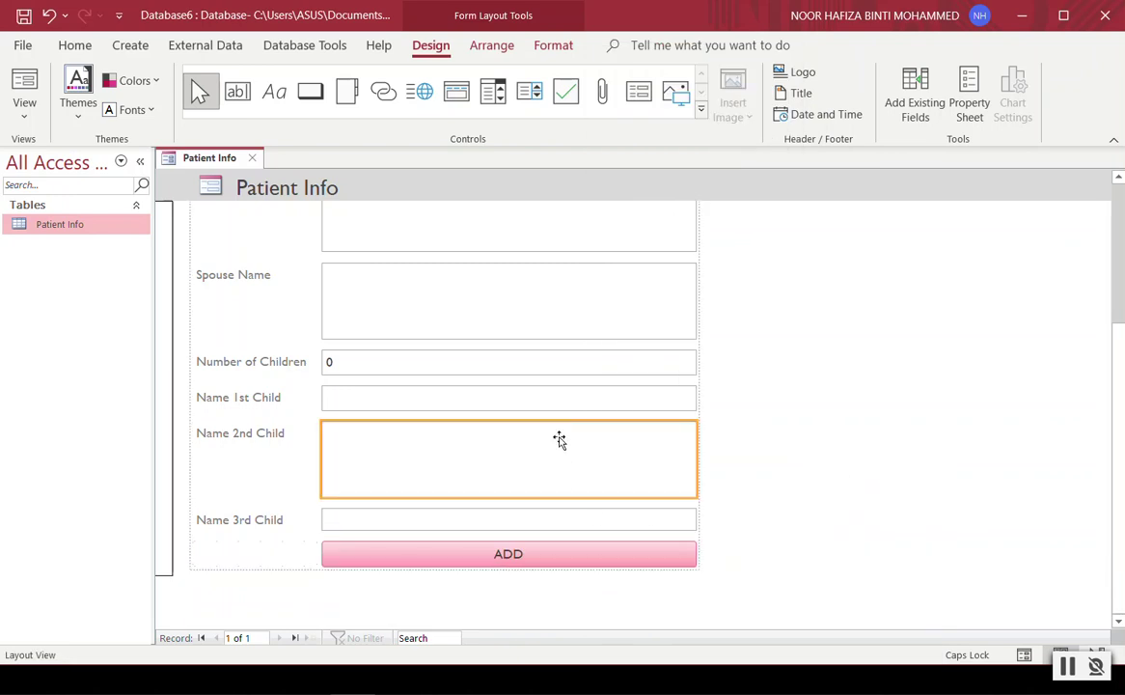
right_click(559, 440)
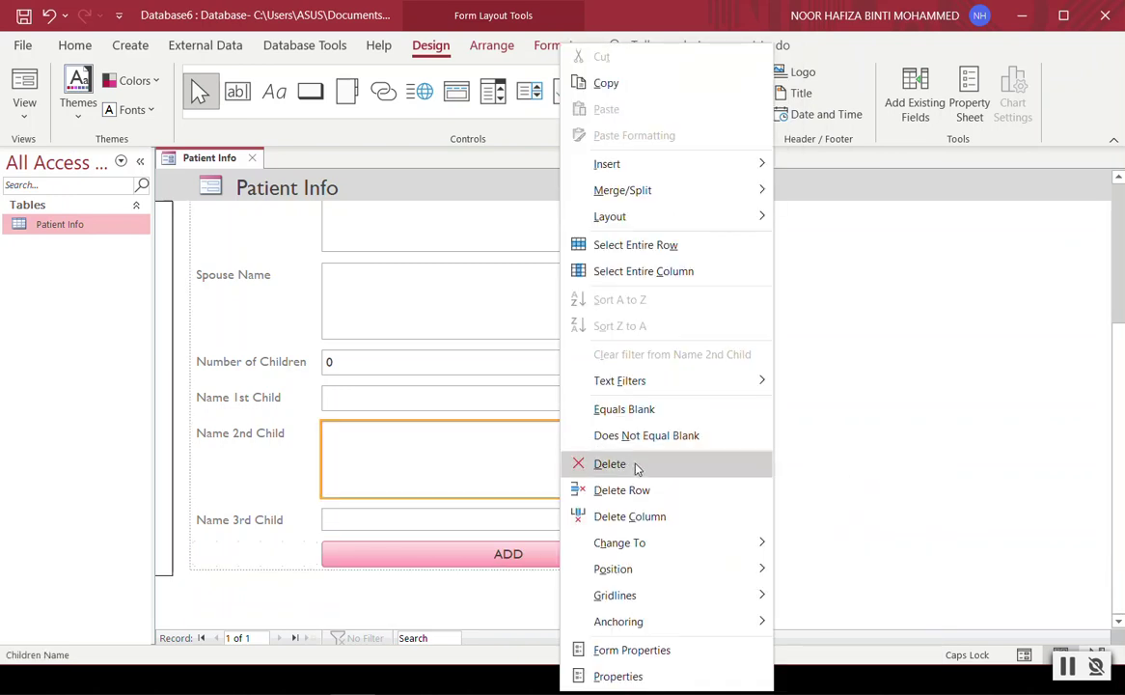
mouse_move(703, 551)
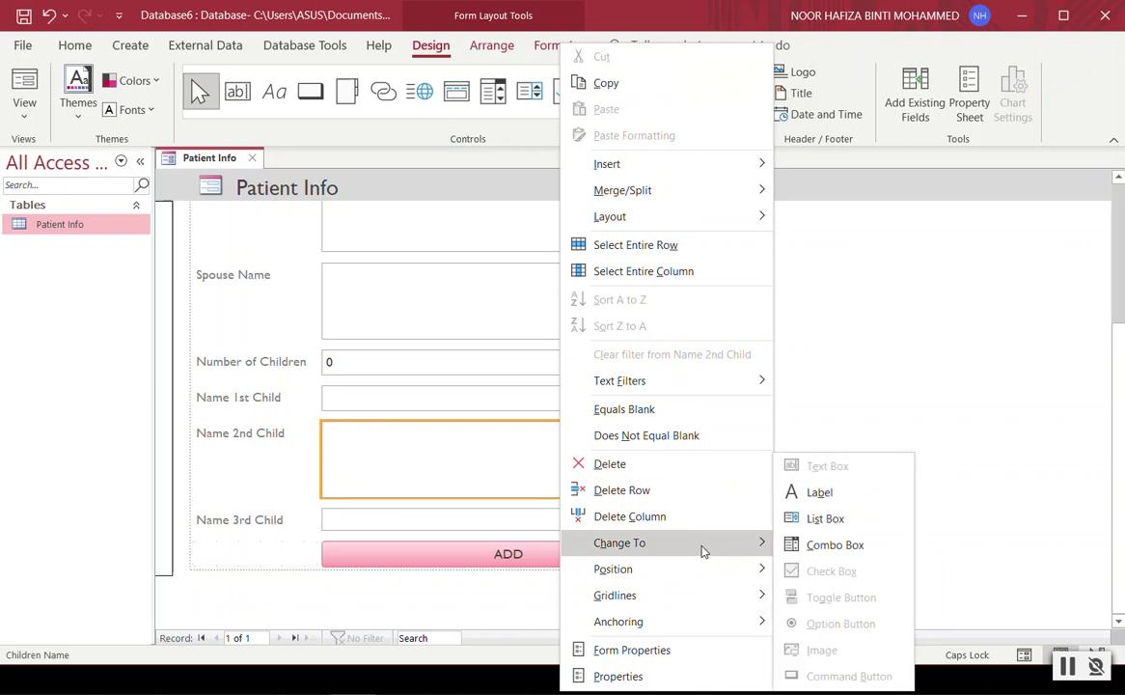
left_click(843, 520)
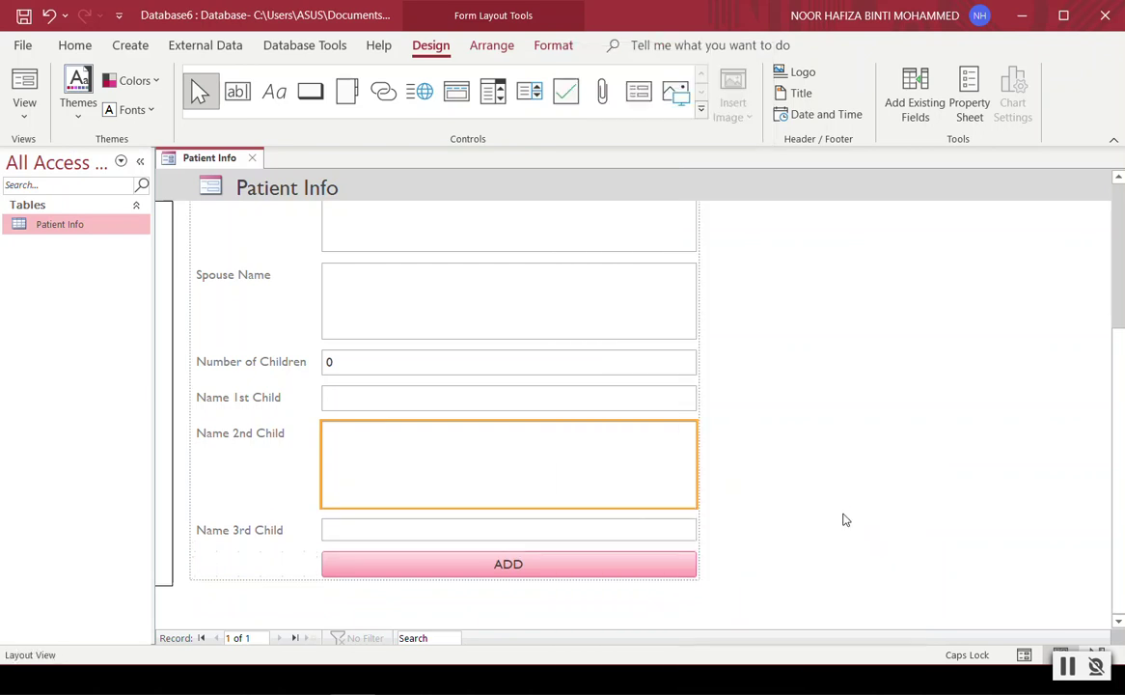
right_click(565, 463)
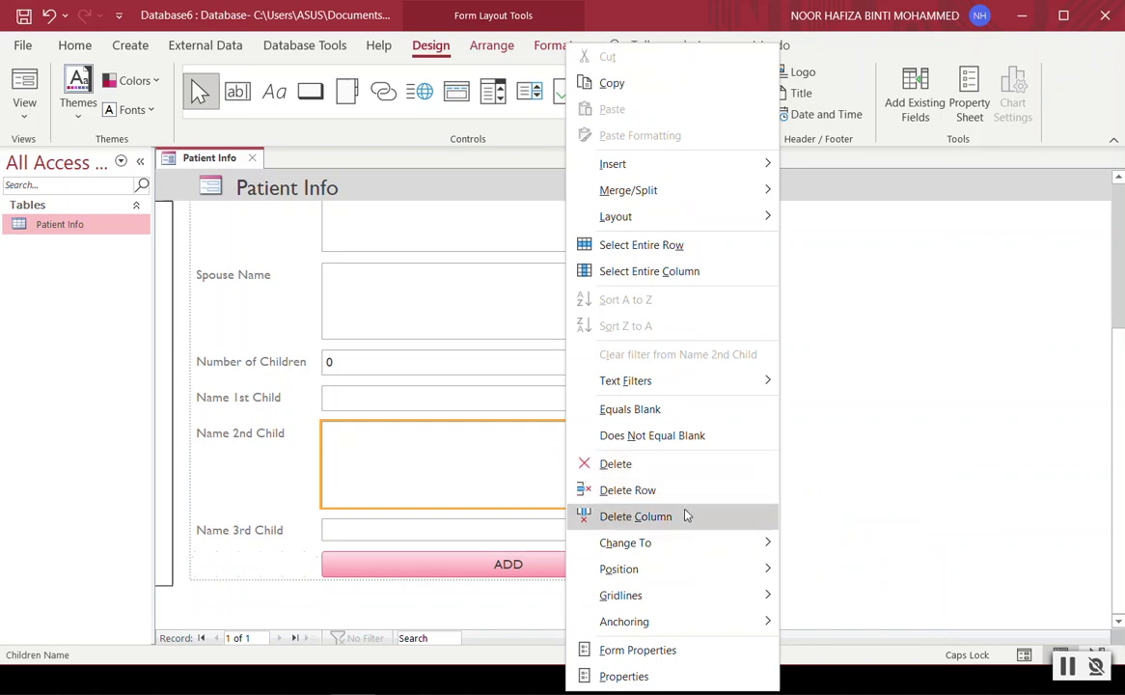
mouse_move(717, 548)
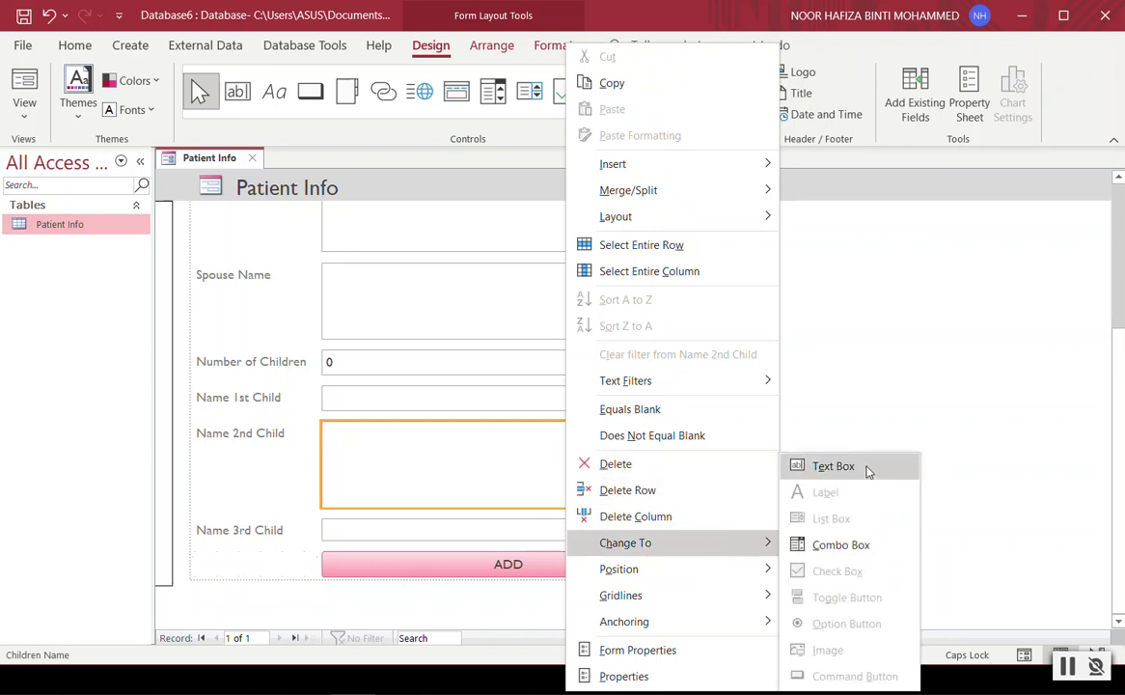
left_click(815, 465)
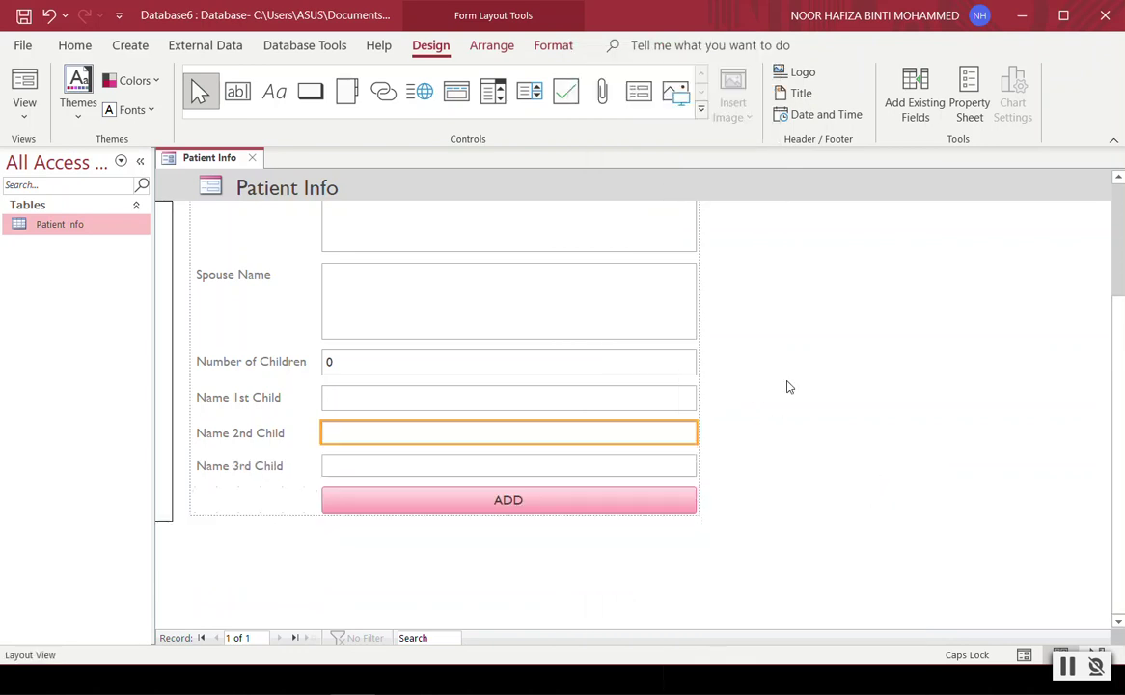
- Reduce the Spouse Name box to single-line height by converting it to a list box and back to a text box
left_click(638, 303)
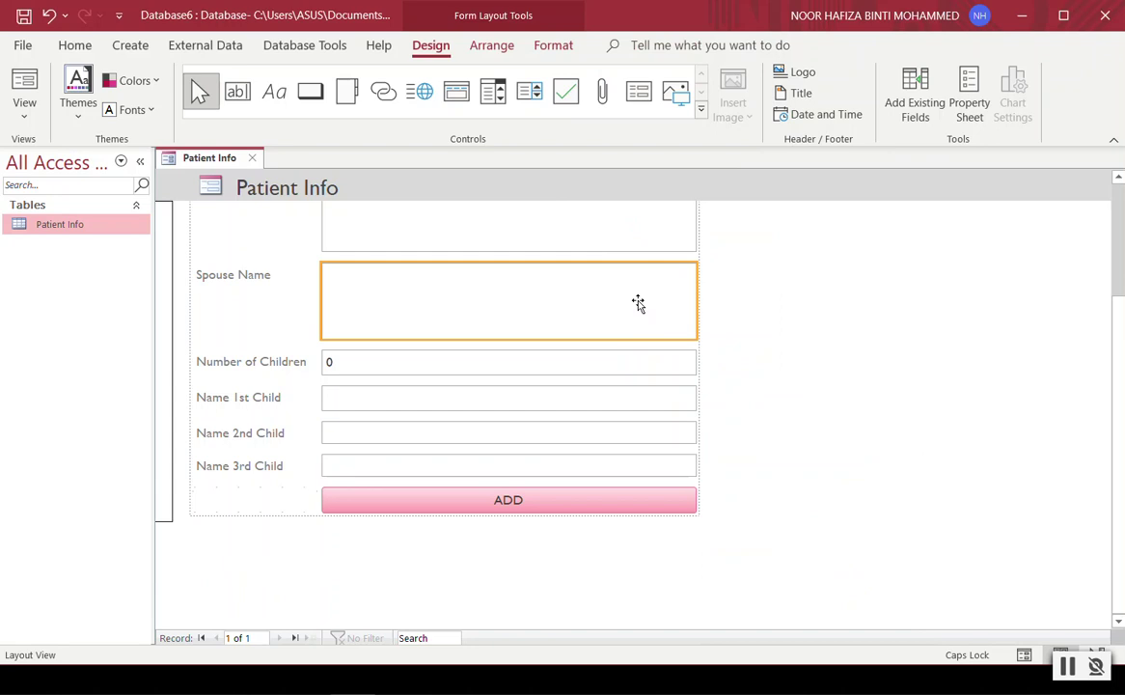
right_click(638, 303)
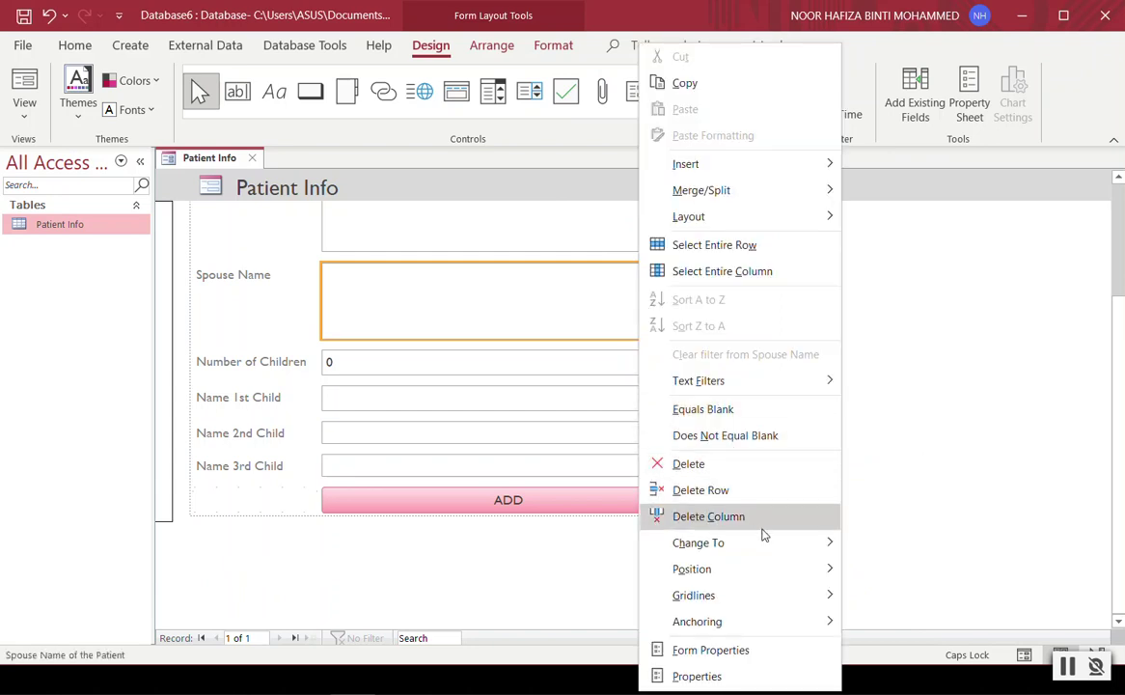
mouse_move(770, 547)
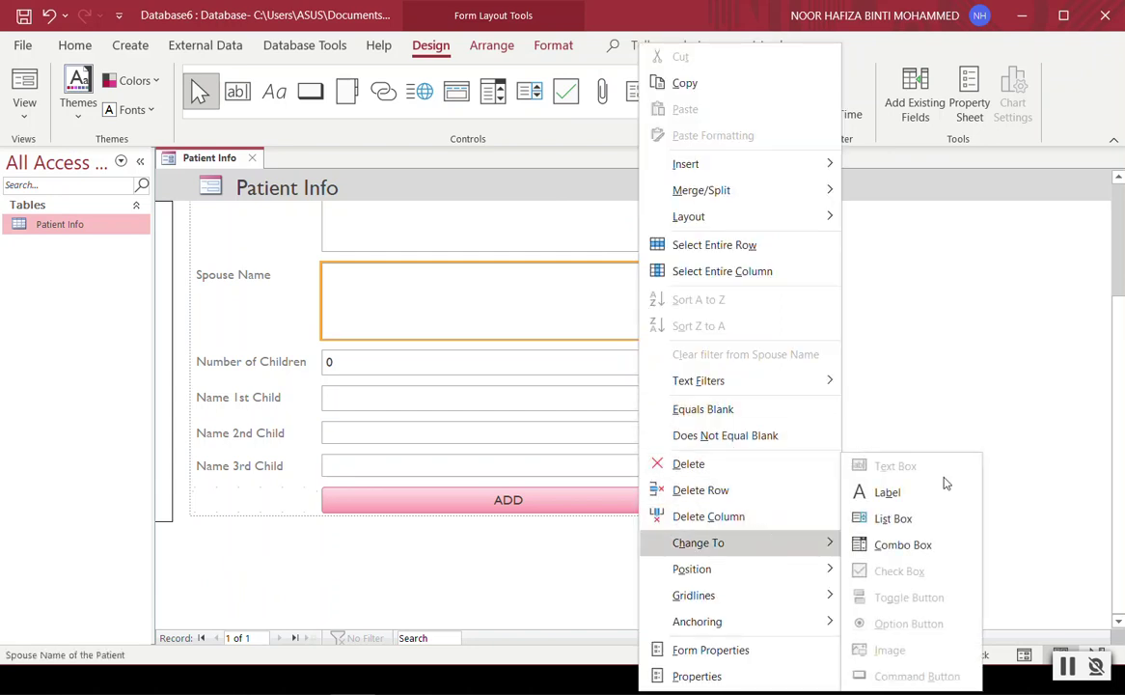
left_click(926, 519)
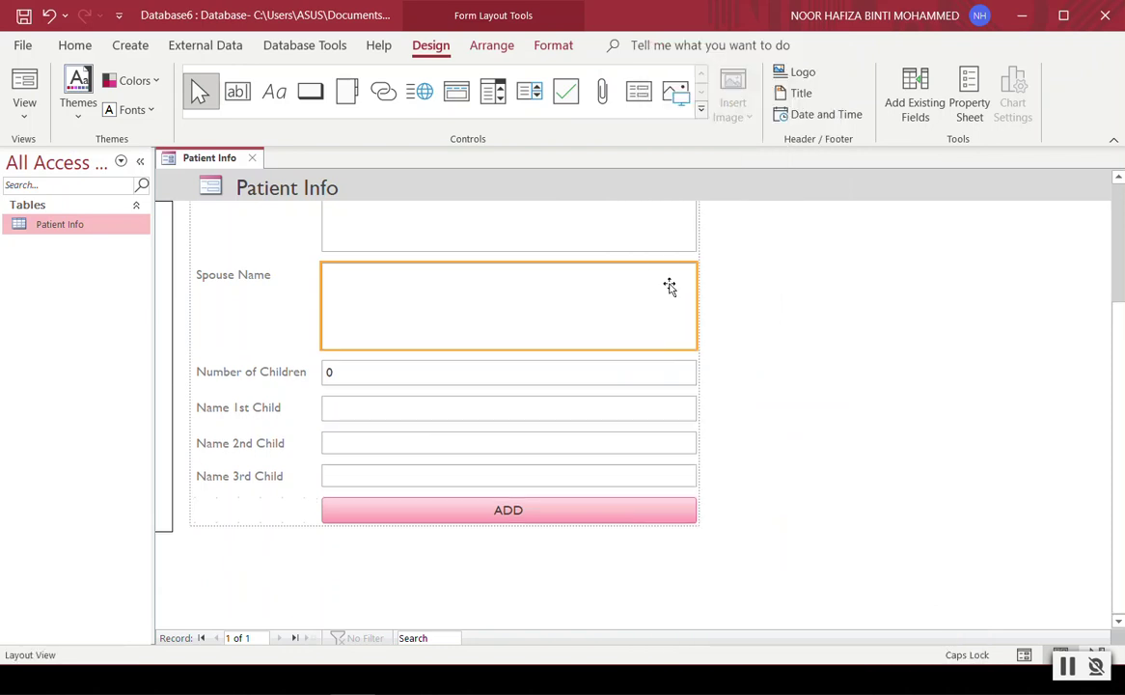
right_click(630, 326)
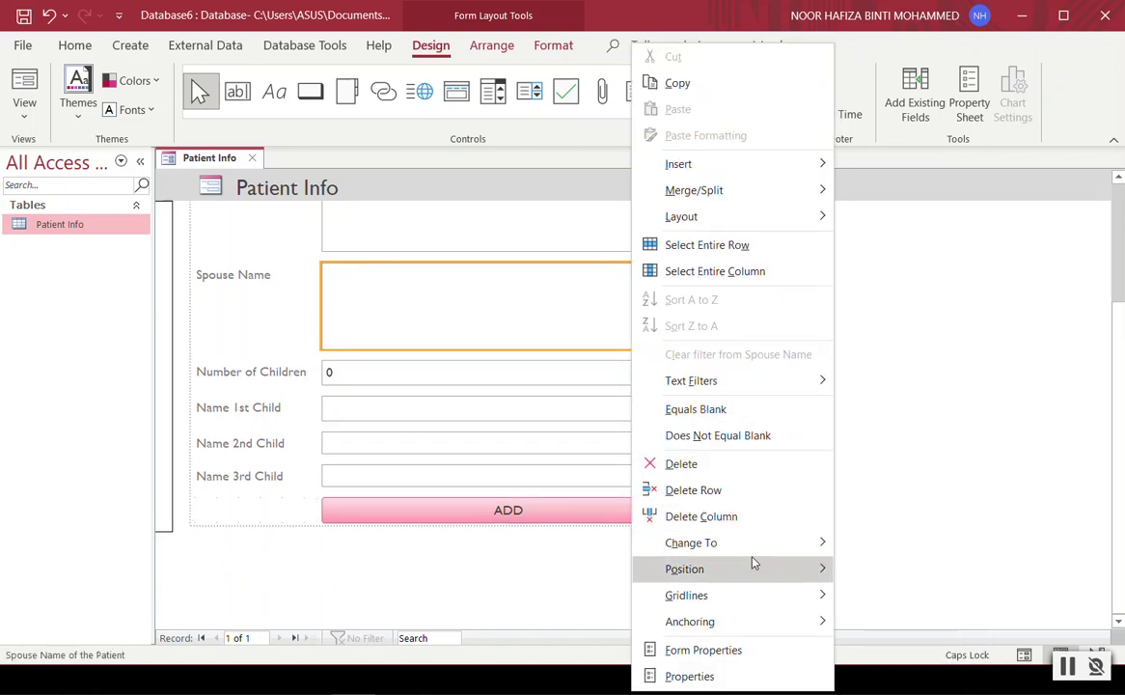
mouse_move(749, 547)
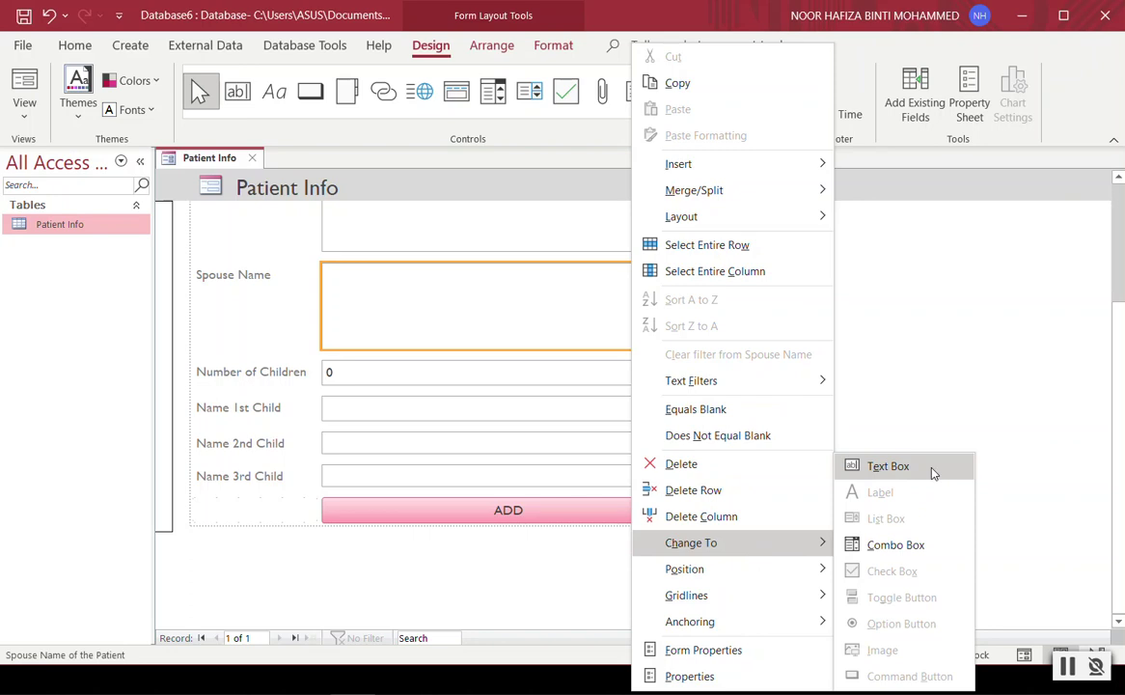
left_click(930, 471)
- Reduce the Date of Birth box to single-line height by changing it to a list box and back to a text box
scroll(1119, 317, "up", 3)
scroll(1120, 317, "up", 1)
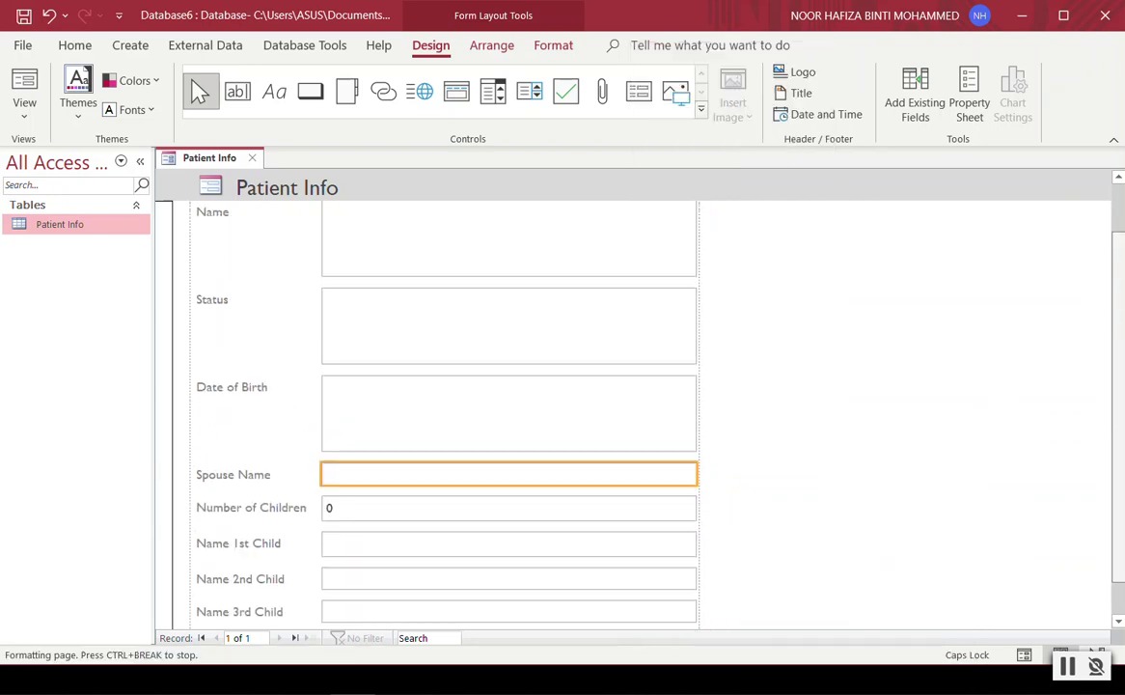
left_click(543, 402)
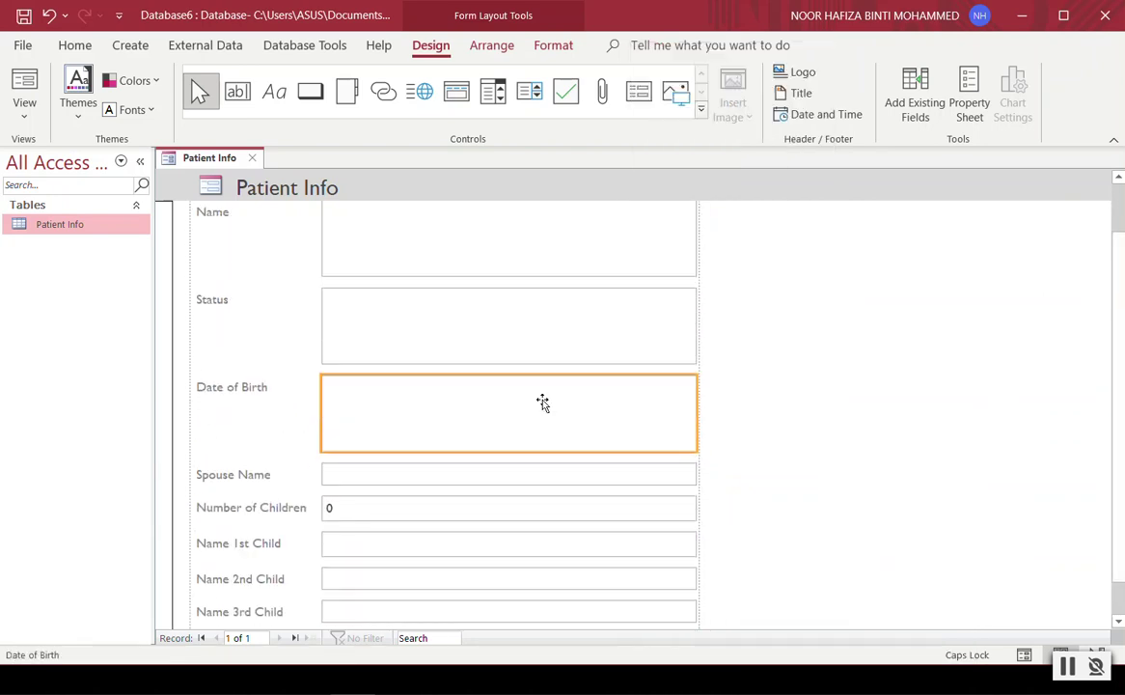
right_click(542, 403)
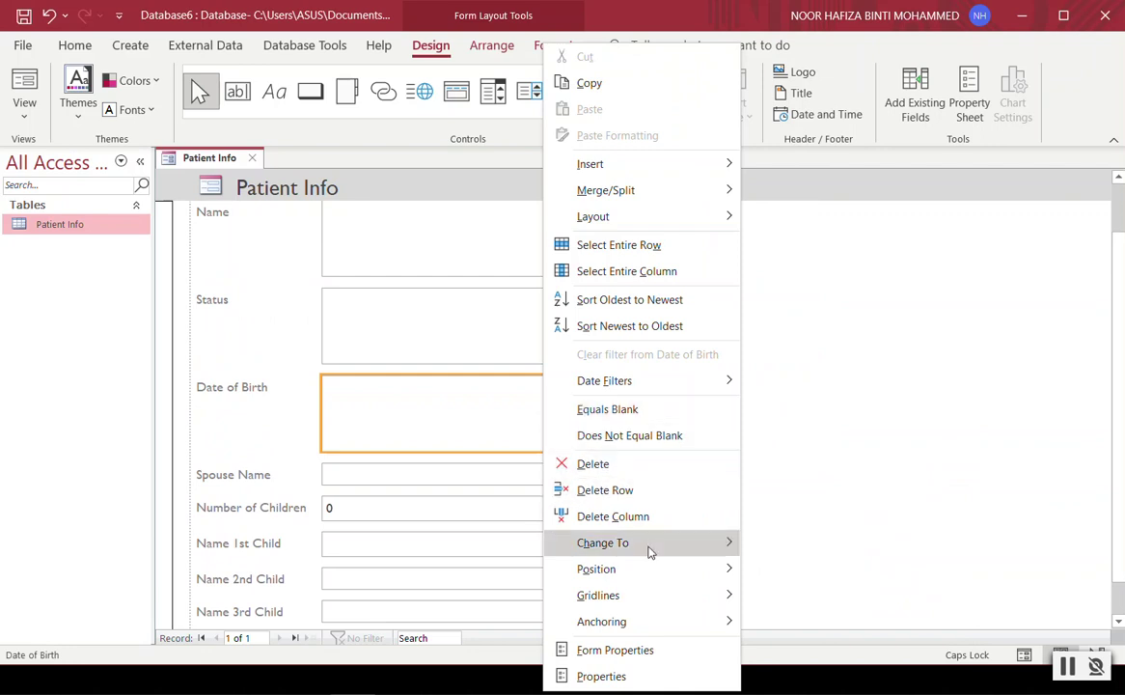
mouse_move(720, 544)
left_click(772, 519)
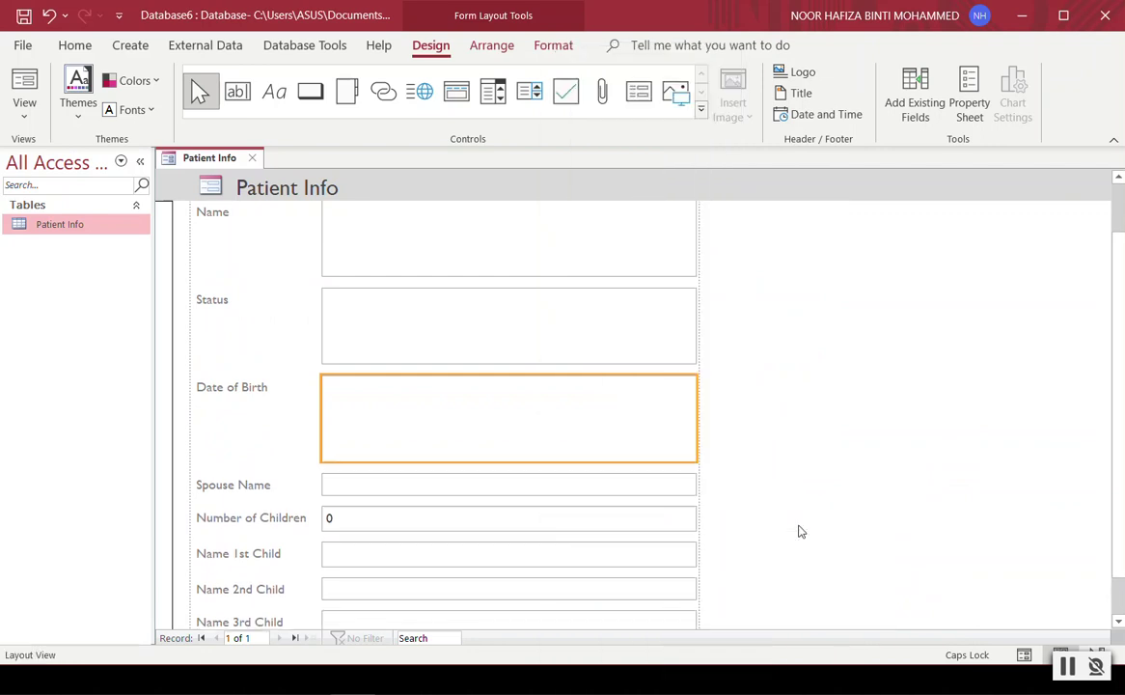
right_click(632, 425)
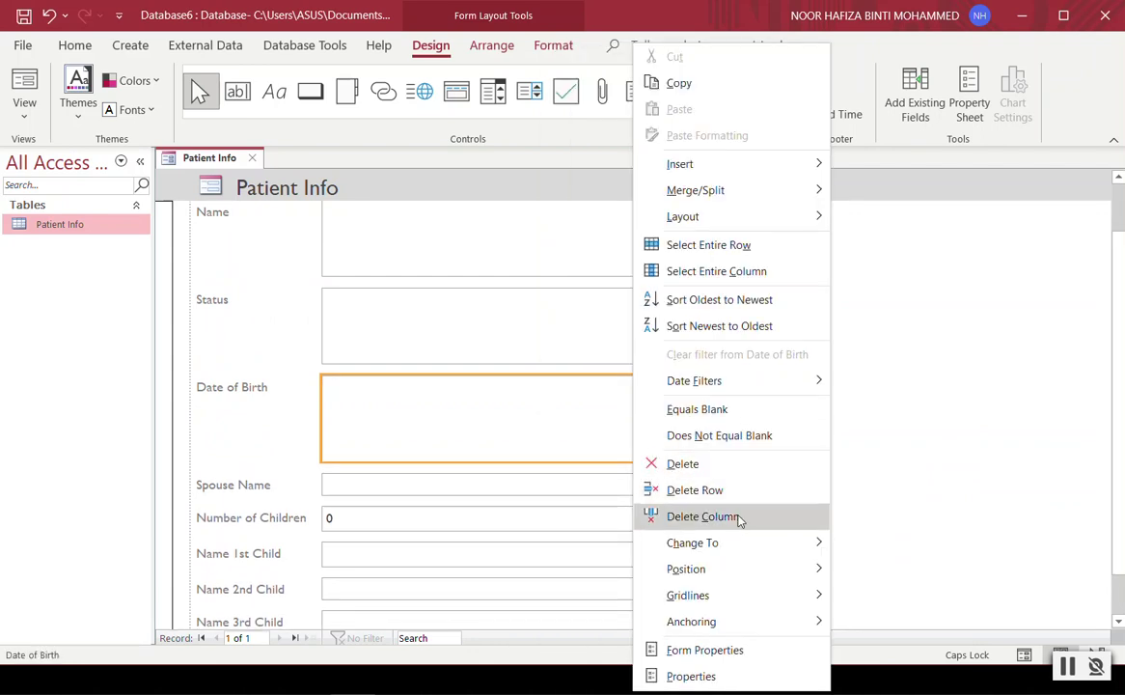
mouse_move(754, 544)
left_click(893, 468)
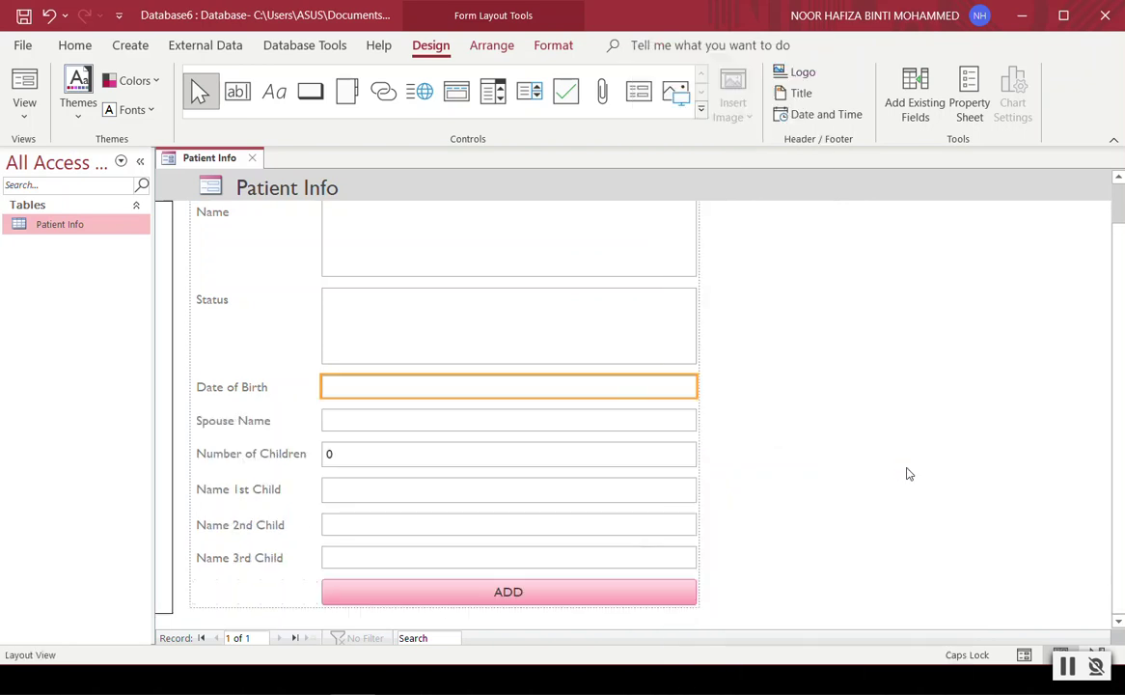
- Change the Status field's text box to a list box
left_click(596, 345)
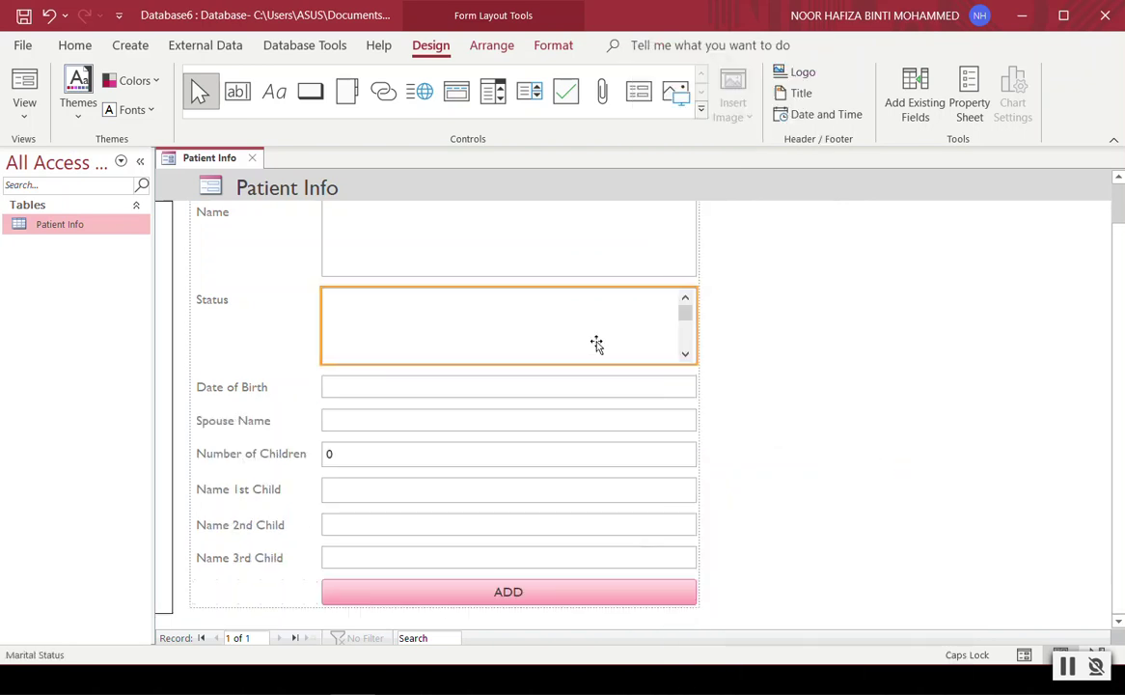
right_click(596, 344)
mouse_move(742, 547)
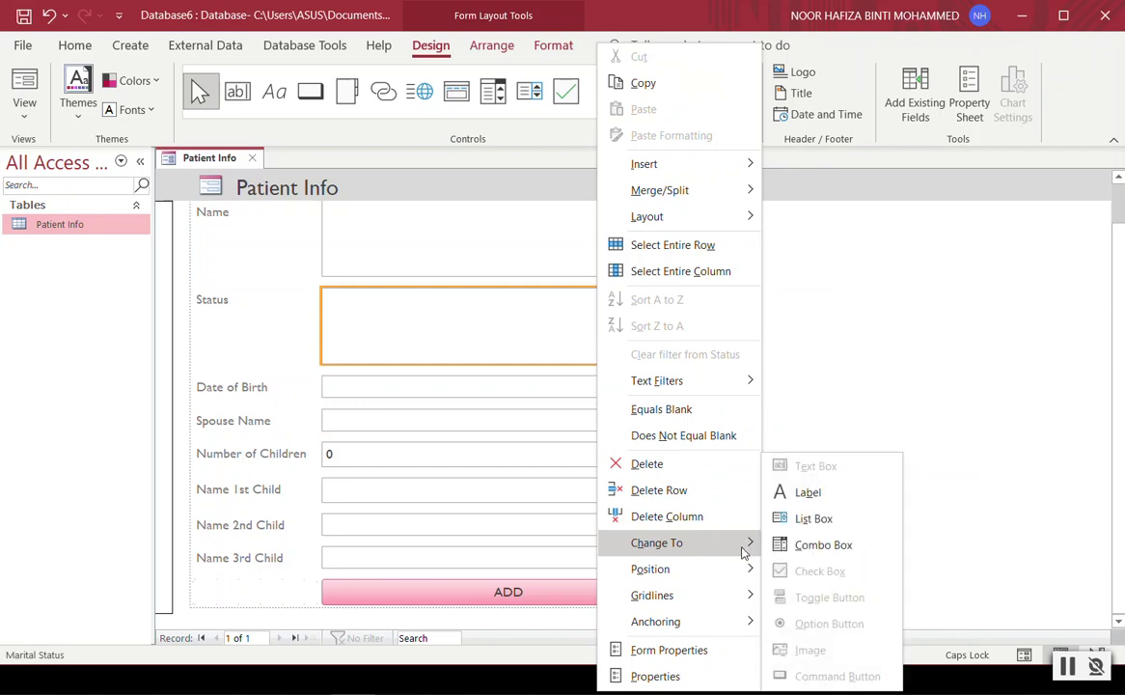
left_click(806, 522)
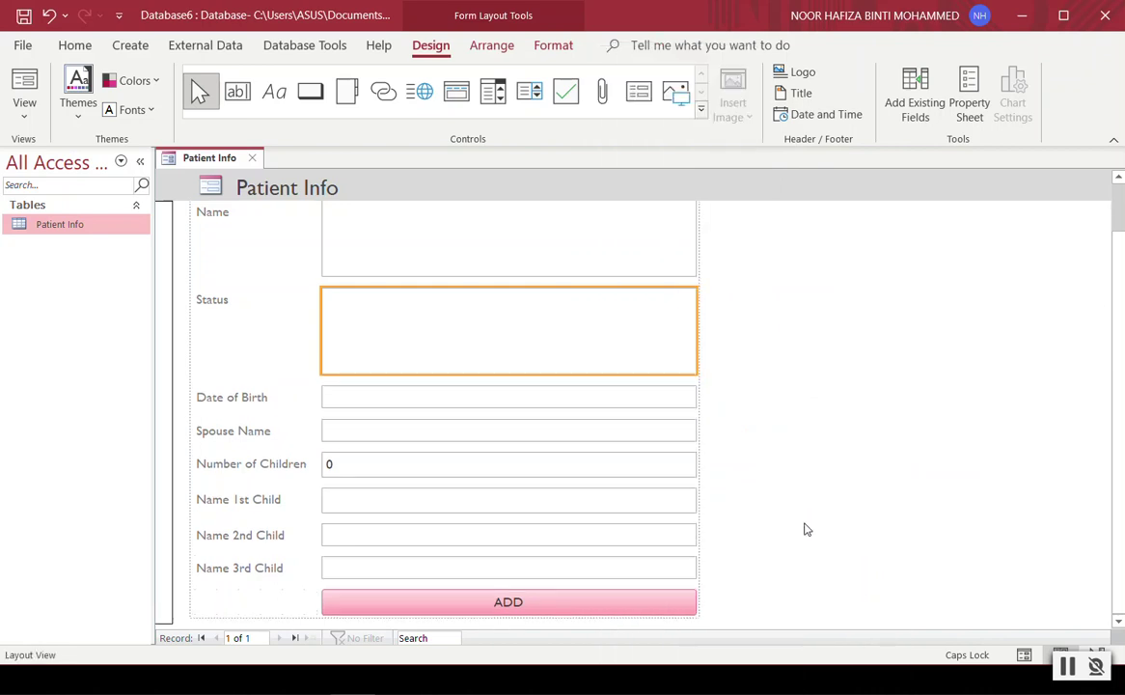
left_click(893, 372)
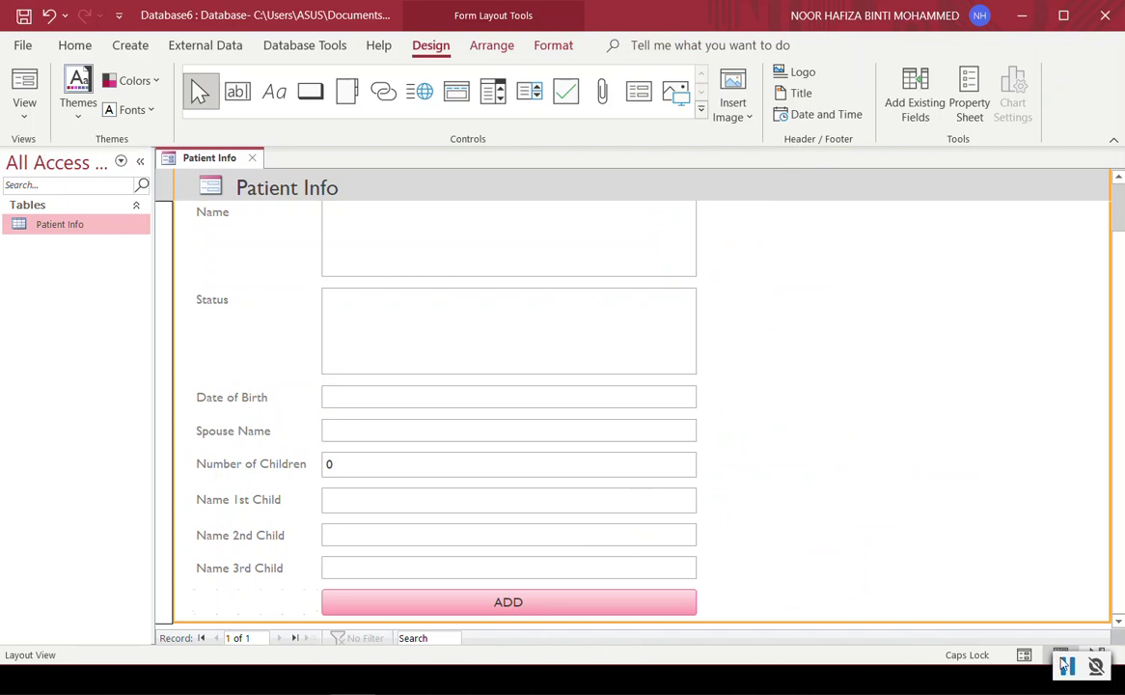
- Preview the resized fields in Form View, check the Name field, and return the form to Layout View
left_click(24, 110)
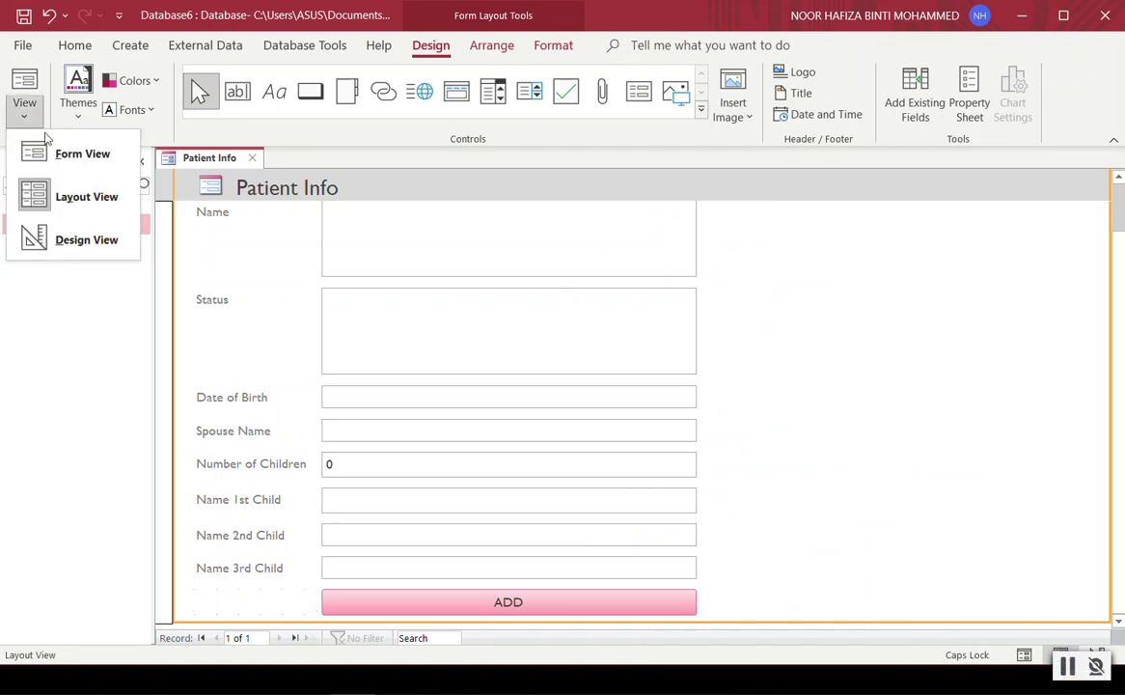
left_click(66, 159)
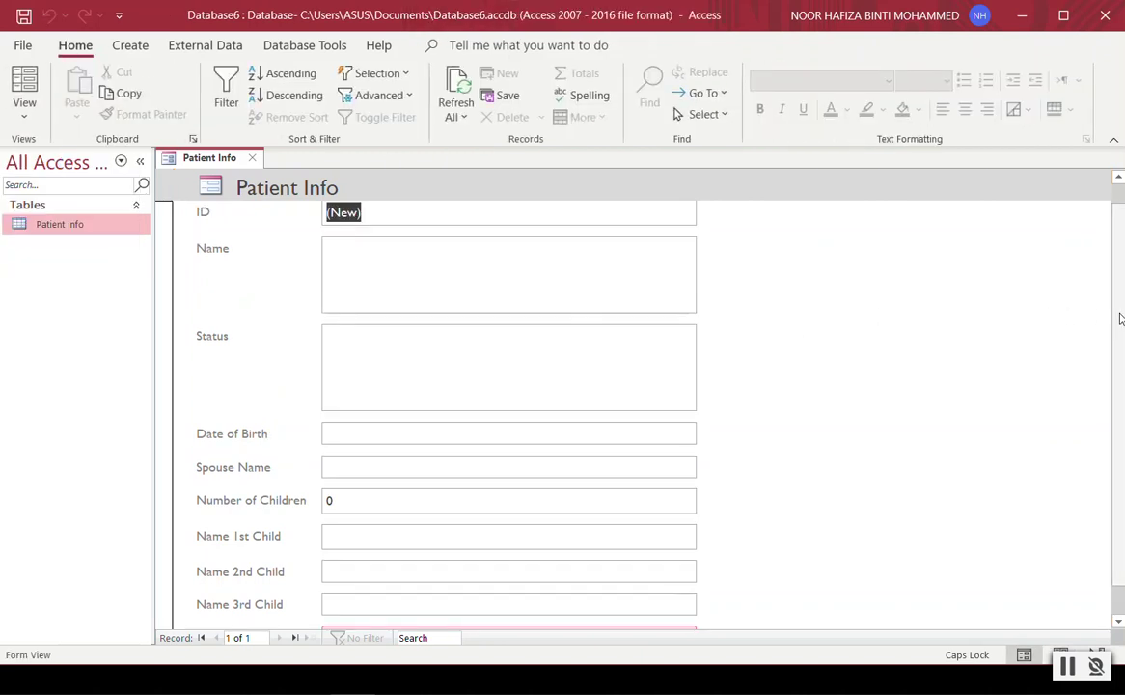
scroll(1120, 588, "down", 1)
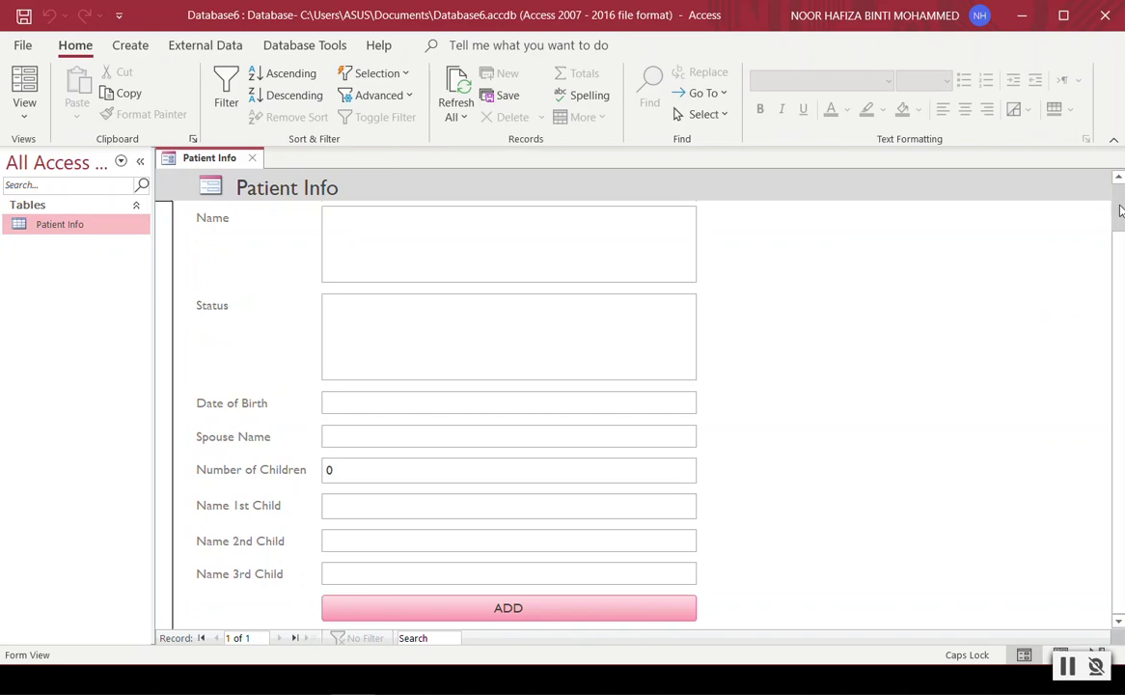
scroll(1121, 211, "up", 1)
left_click(500, 264)
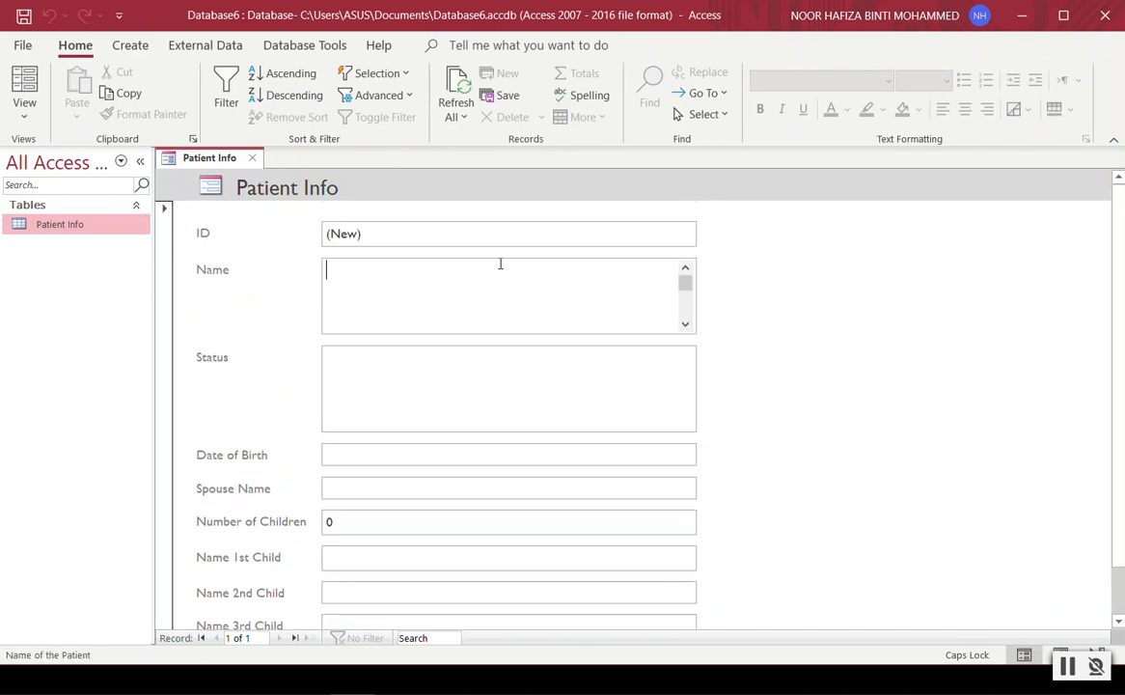
left_click(25, 116)
left_click(70, 203)
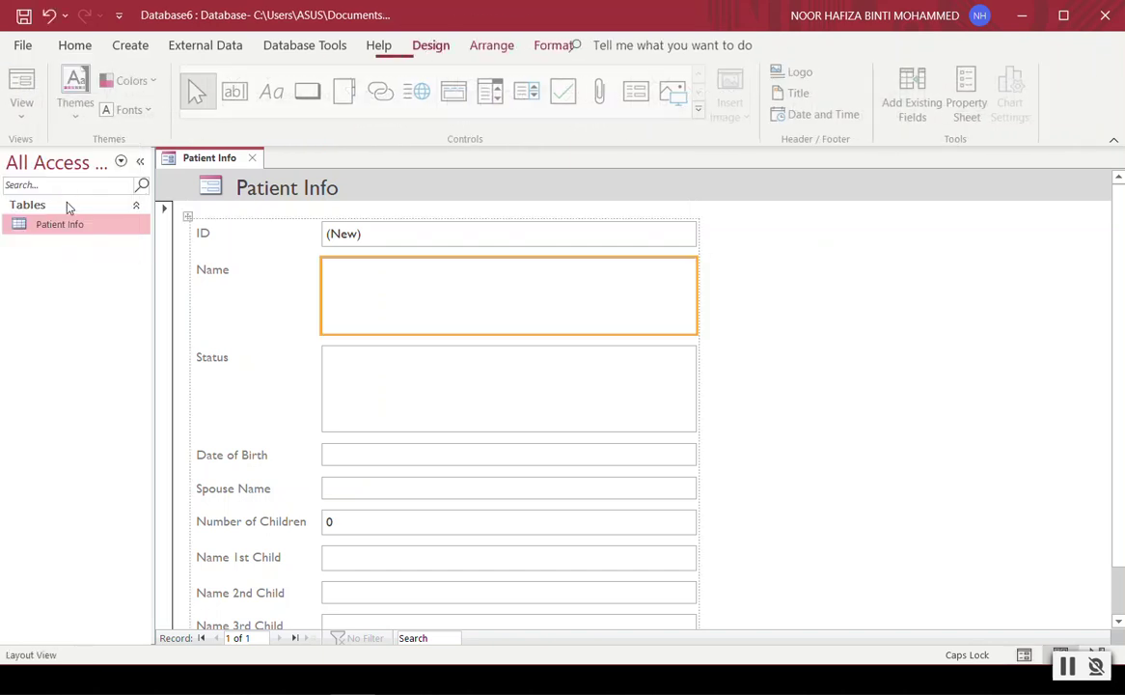
- Reduce the Name box to single-line height by converting it to a list box and back to a text box
right_click(523, 307)
mouse_move(629, 546)
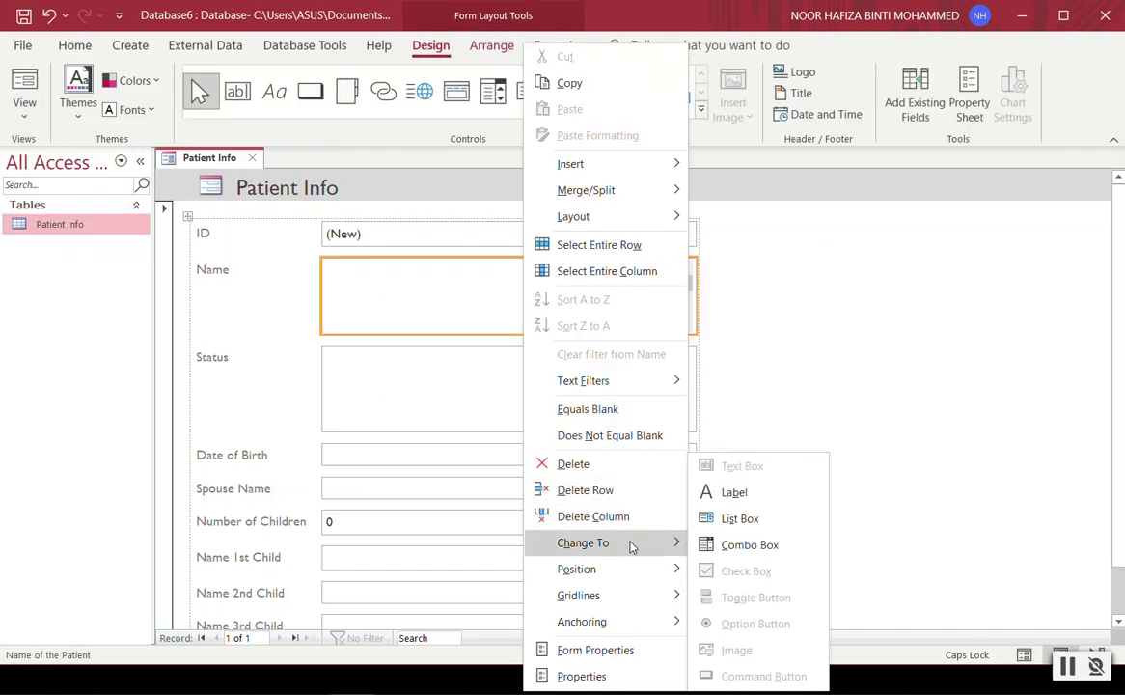
left_click(760, 521)
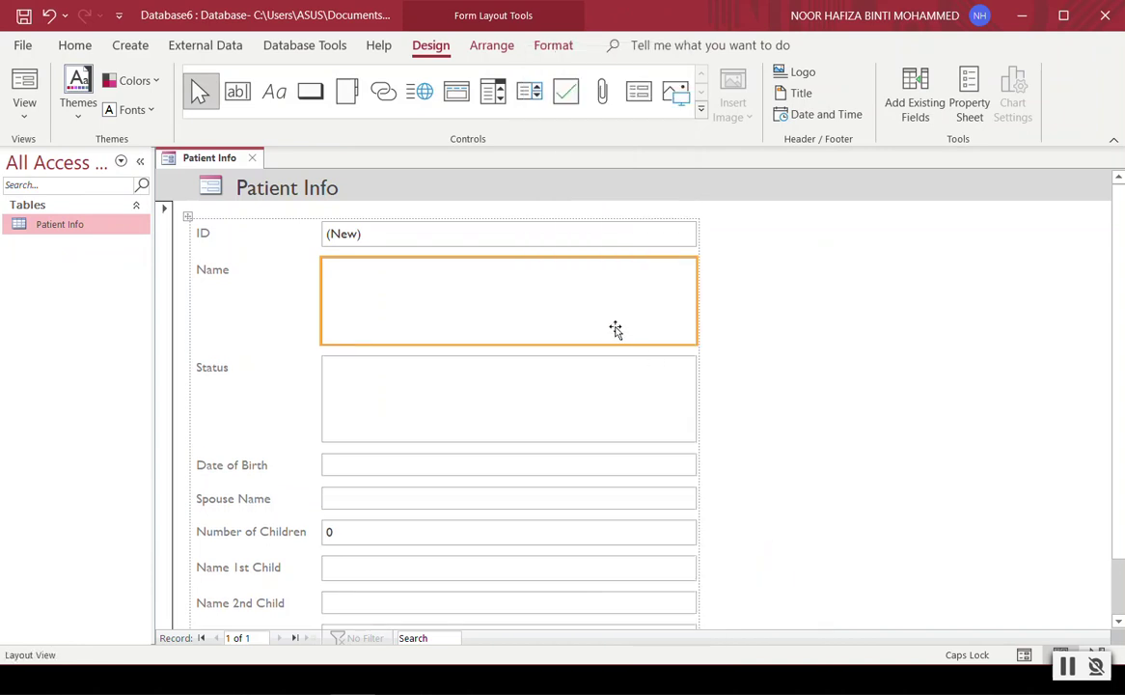
right_click(598, 292)
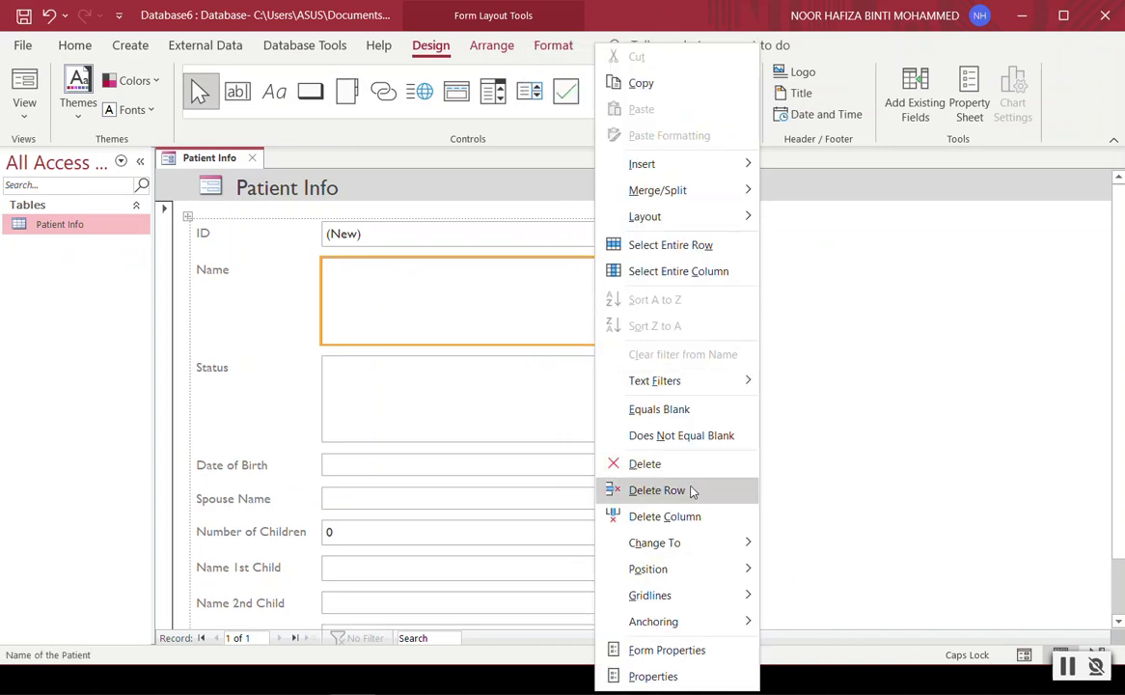
mouse_move(710, 546)
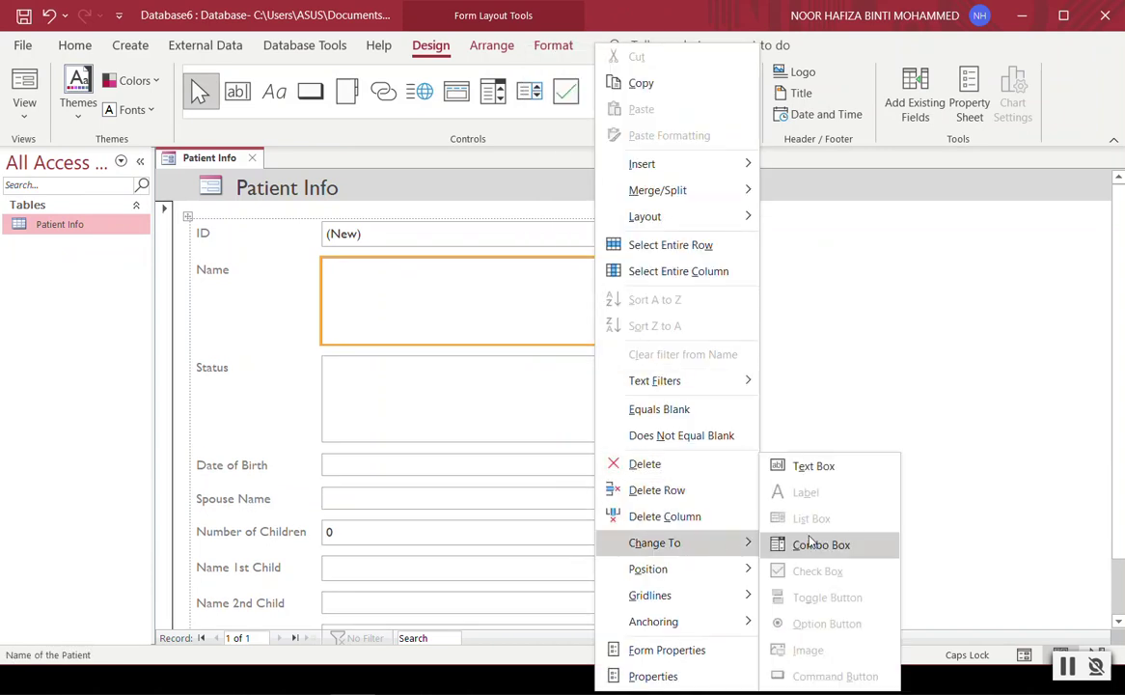
left_click(848, 467)
- Change the Status list box back to a text box so it has single-line height
left_click(645, 306)
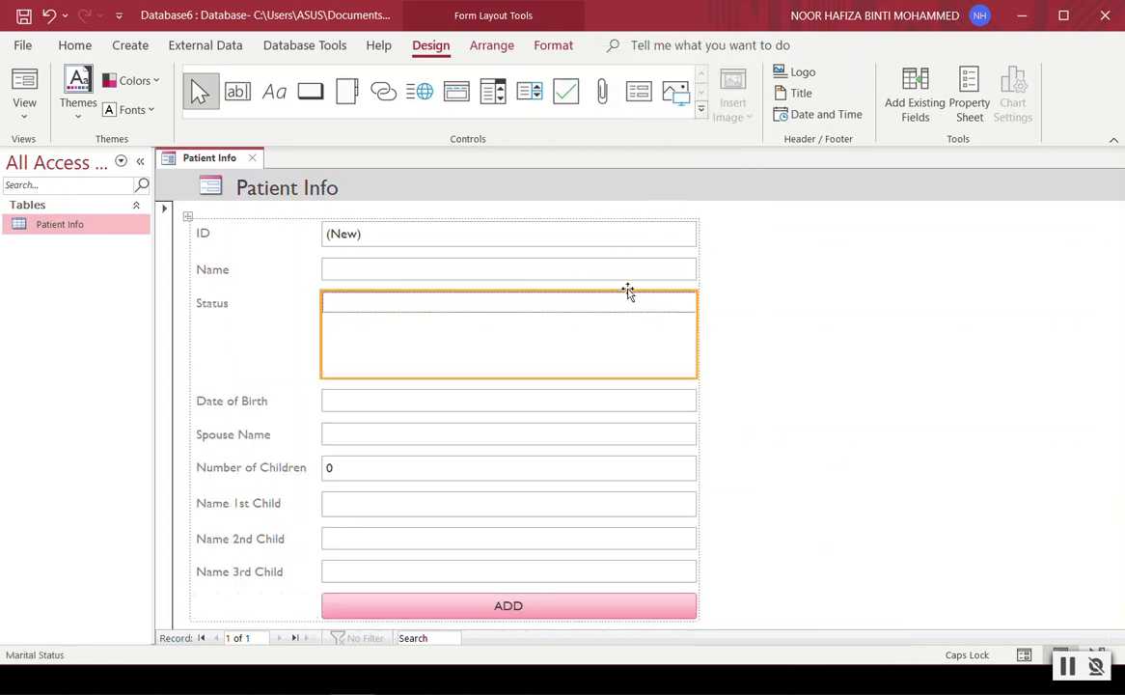
right_click(628, 294)
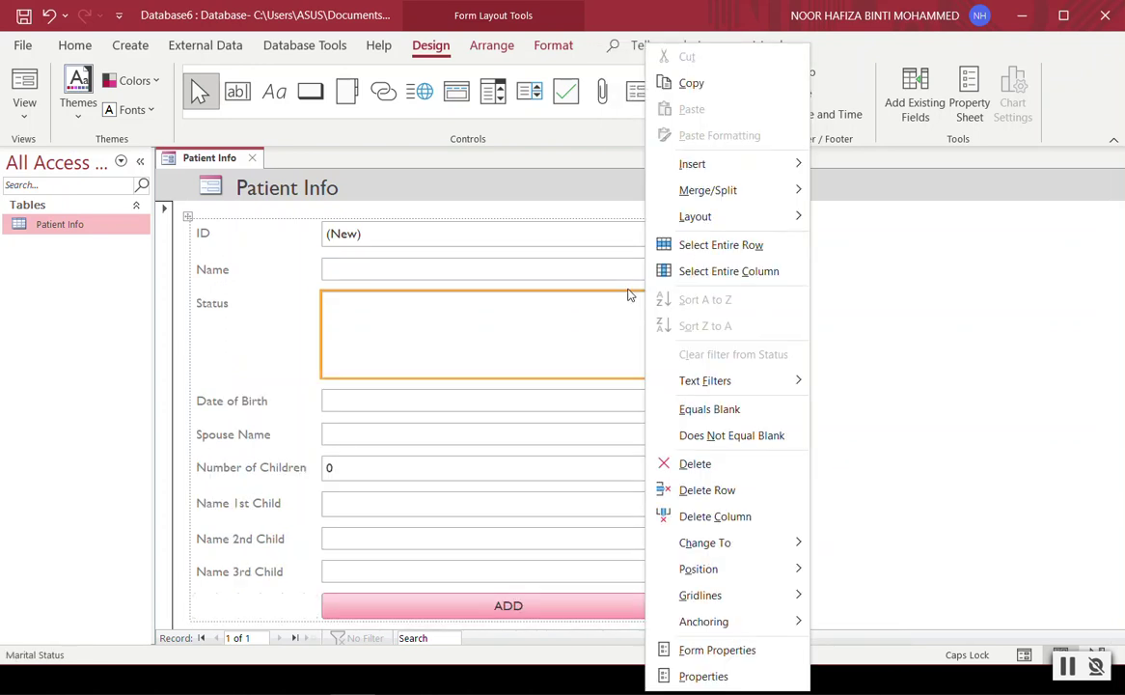
mouse_move(784, 547)
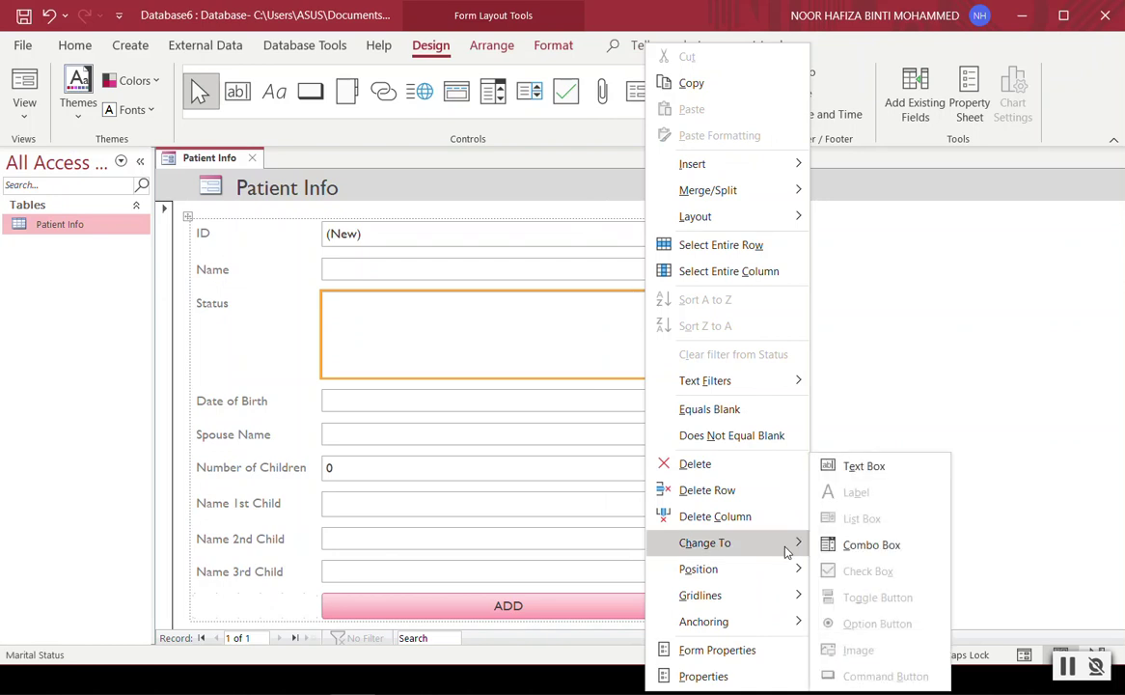
left_click(862, 468)
left_click(853, 326)
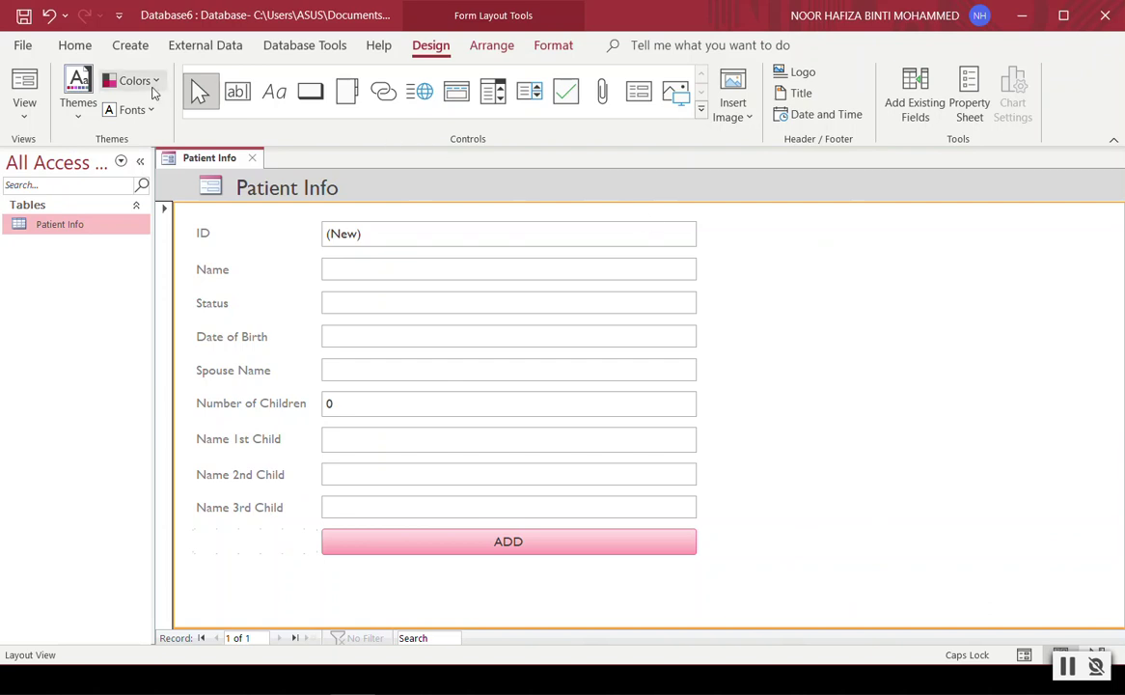
- Apply the Office theme with the blue checkered band to the Patient Info form and preview it in Form View
left_click(78, 106)
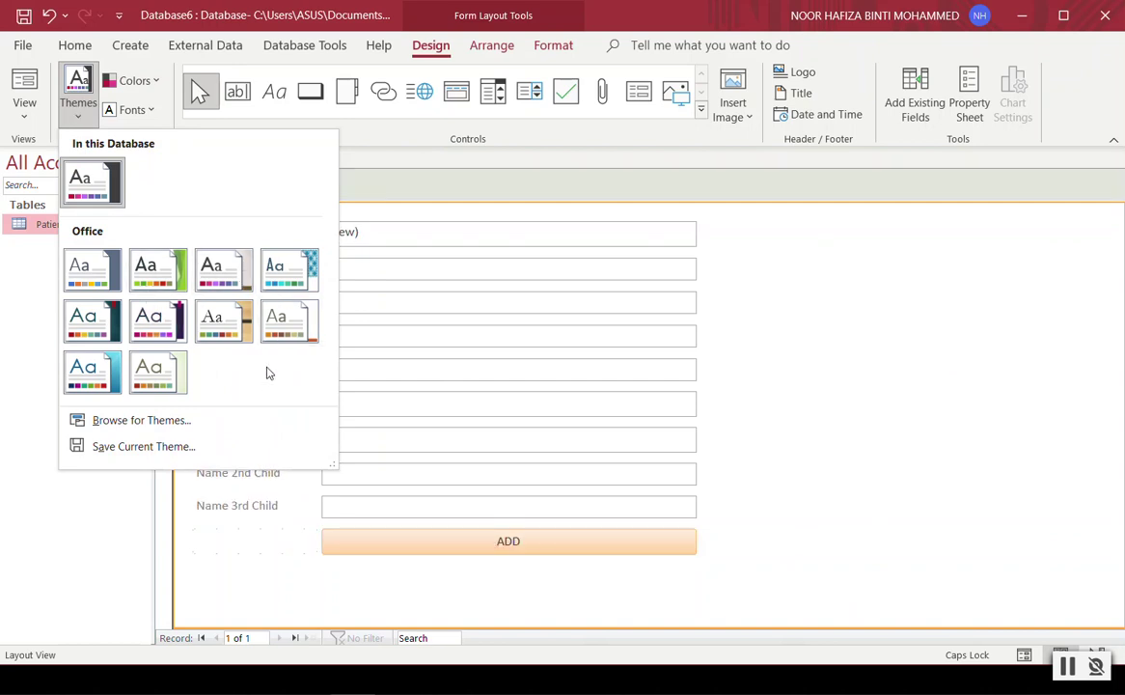
left_click(285, 276)
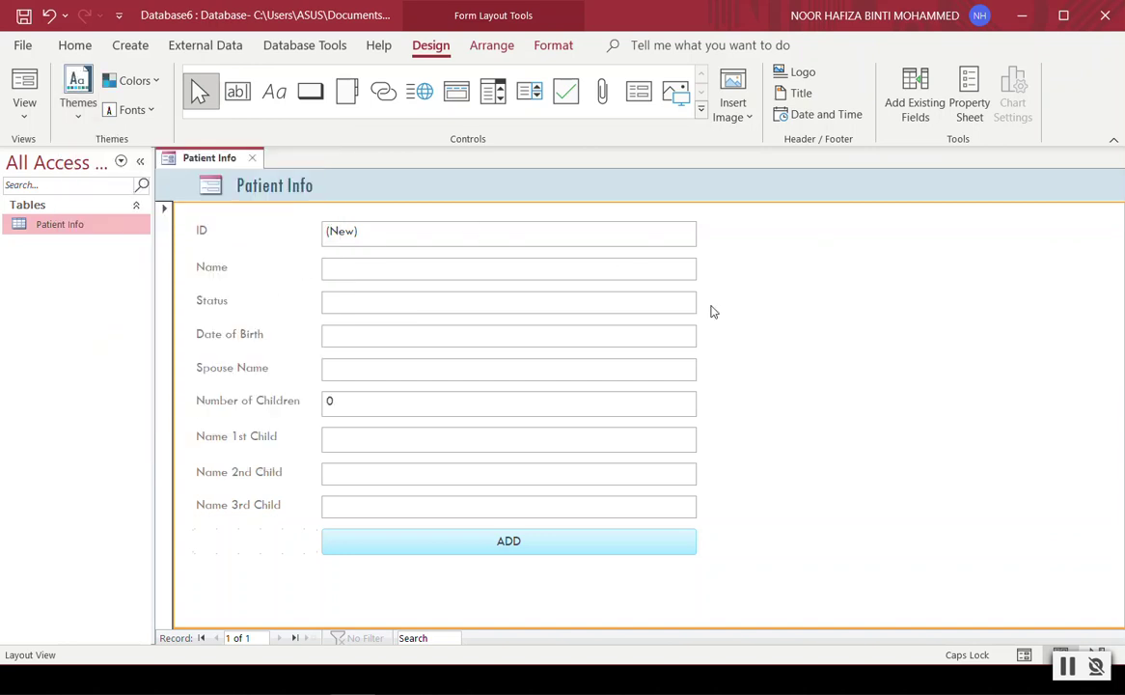
left_click(24, 106)
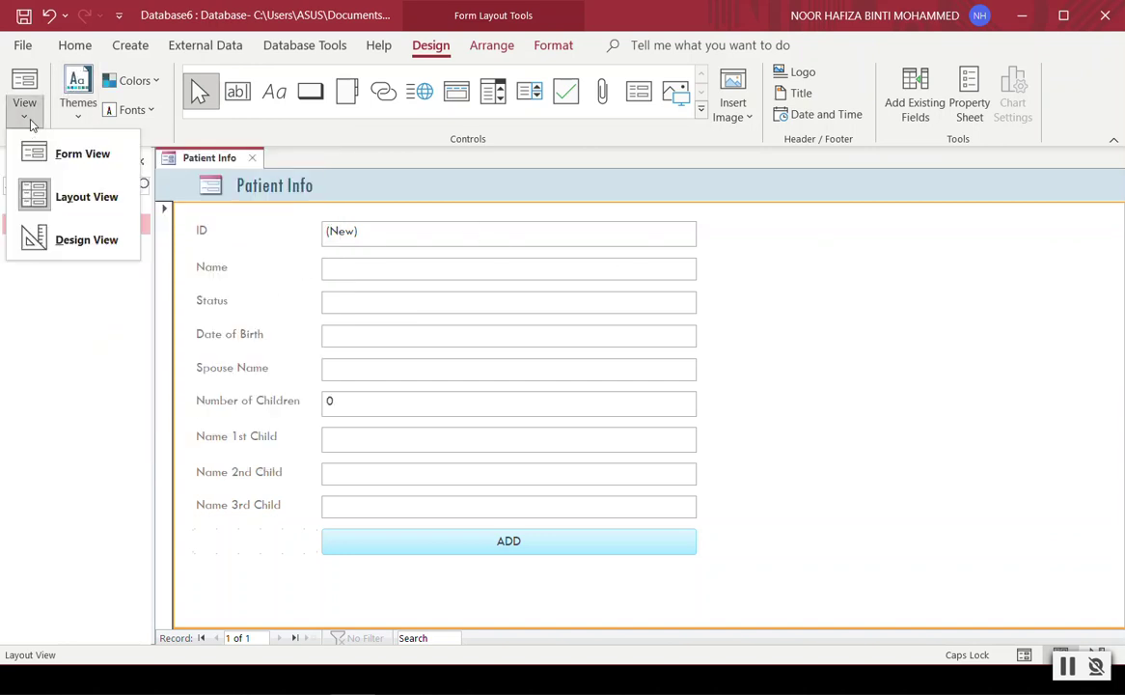
left_click(68, 156)
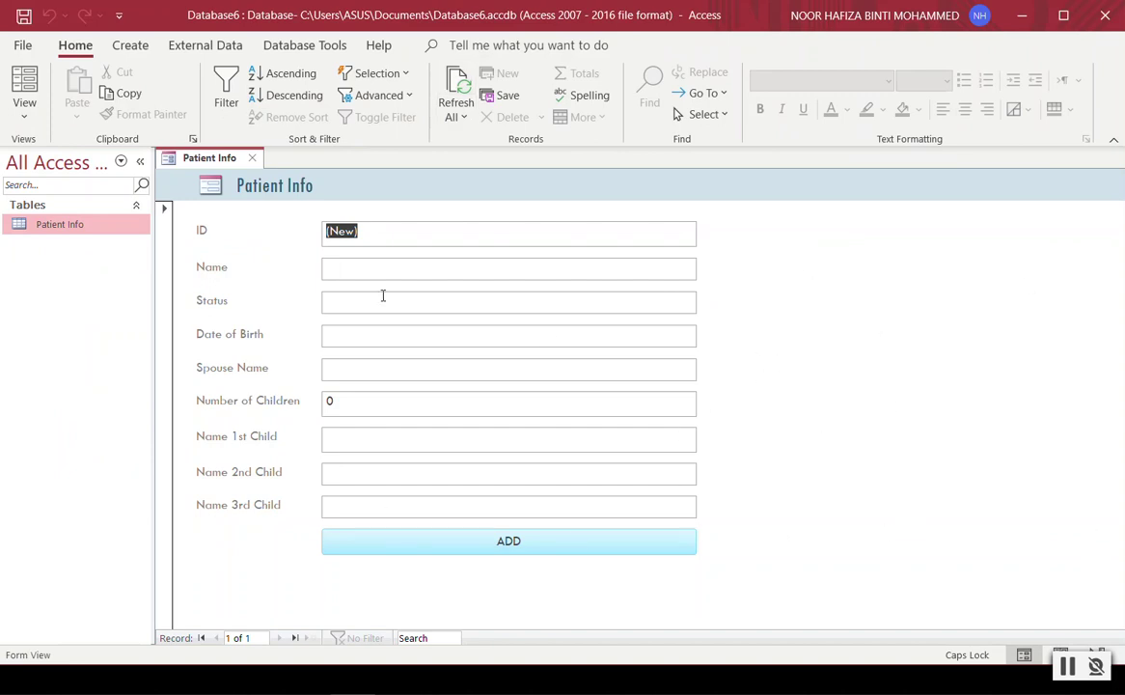
- Return the Patient Info form to Layout View and show its arranging commands
left_click(37, 117)
left_click(64, 194)
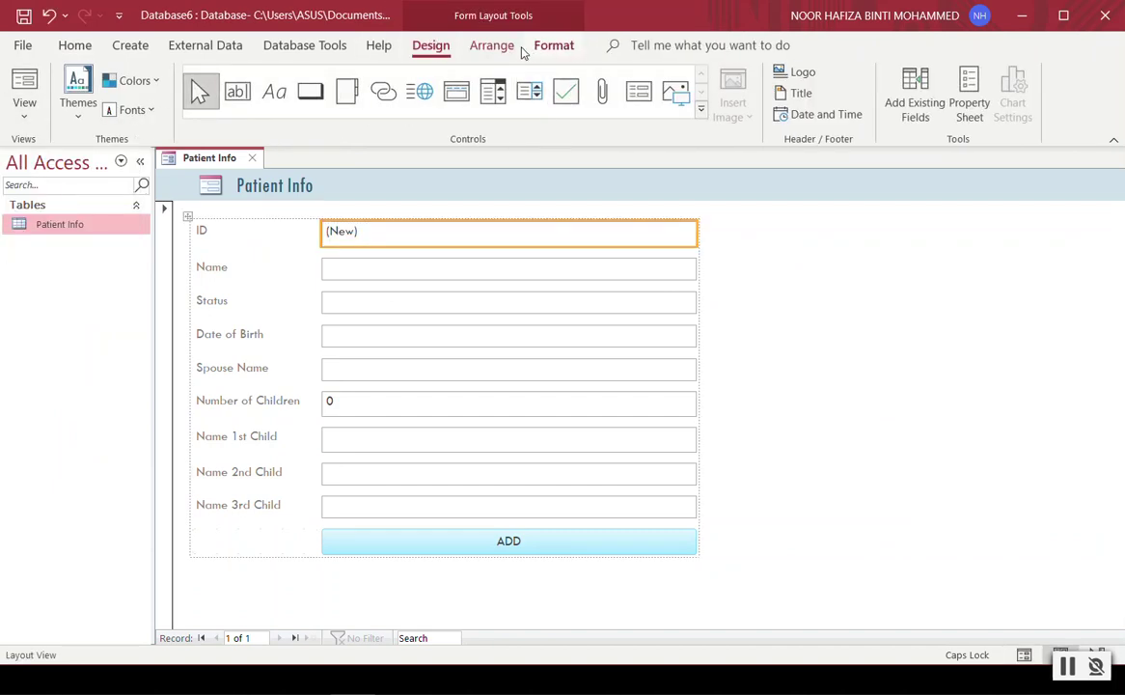
left_click(508, 50)
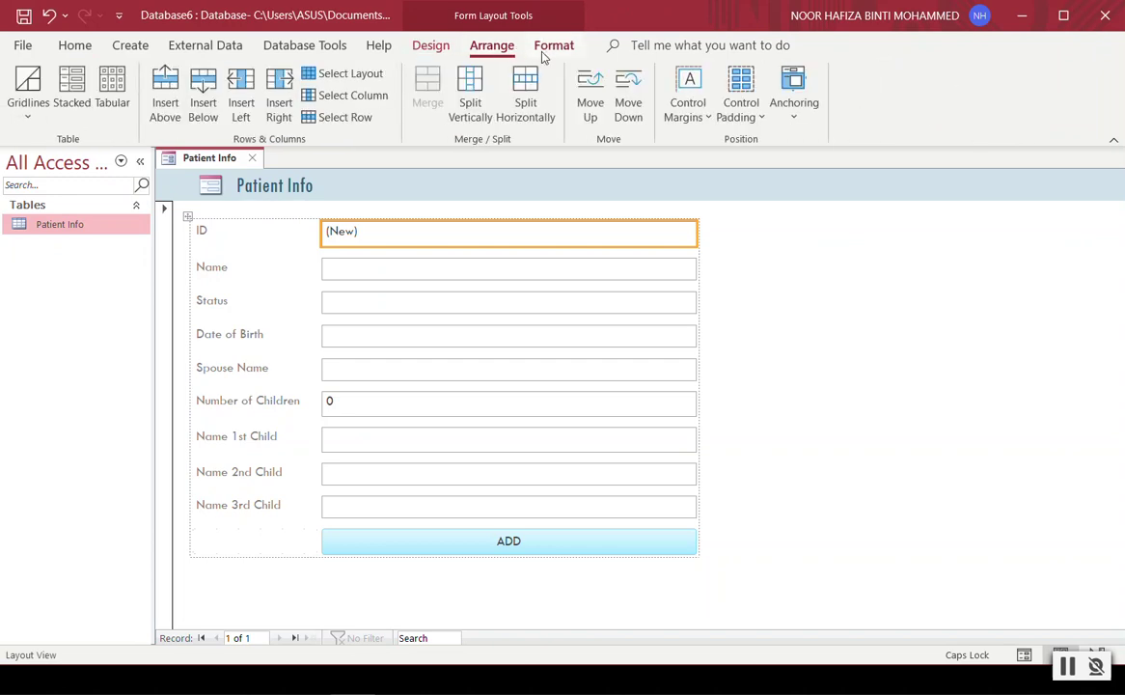
- Set gallery image 624114 as the Patient Info form's background
left_click(550, 48)
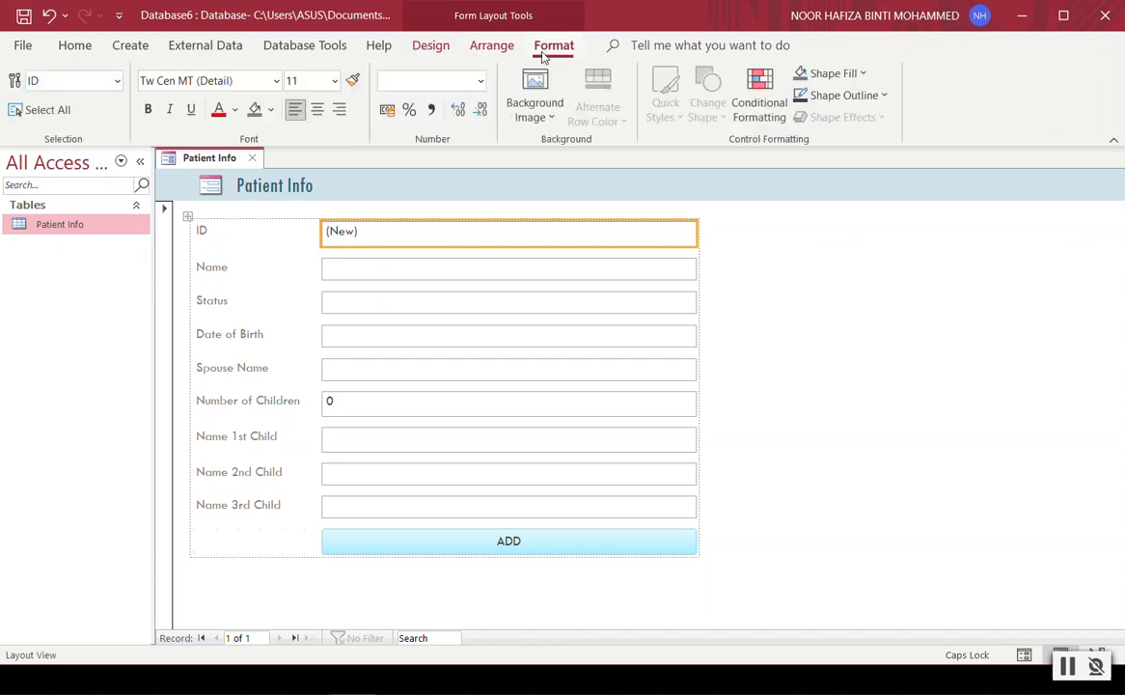
left_click(546, 131)
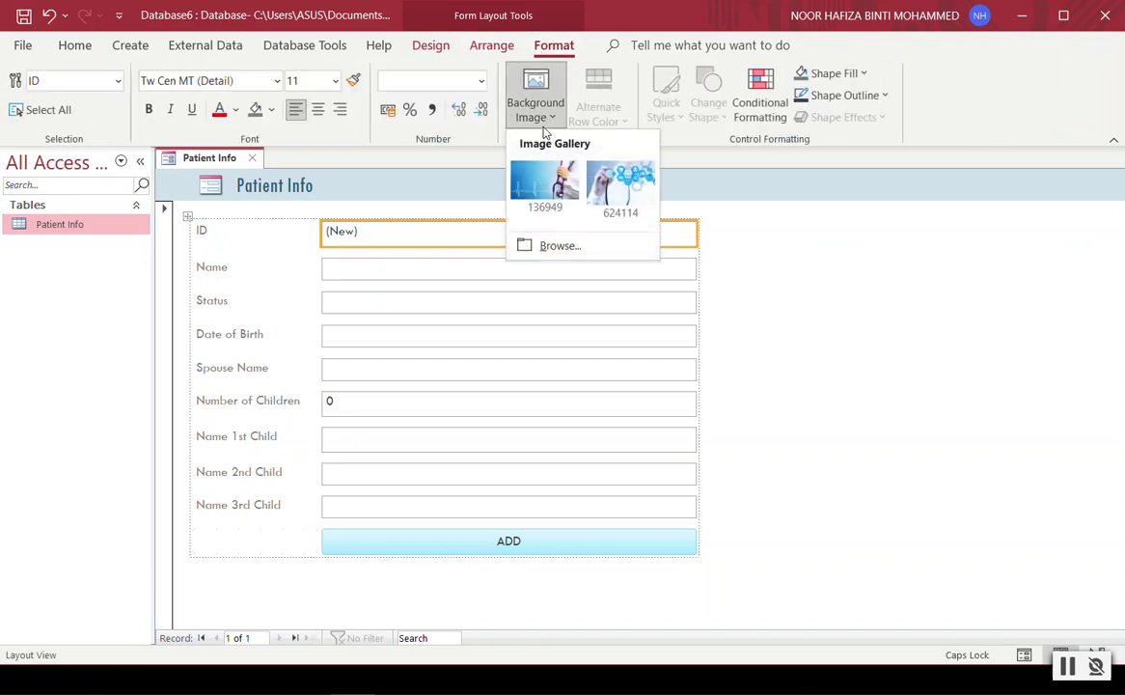
left_click(641, 193)
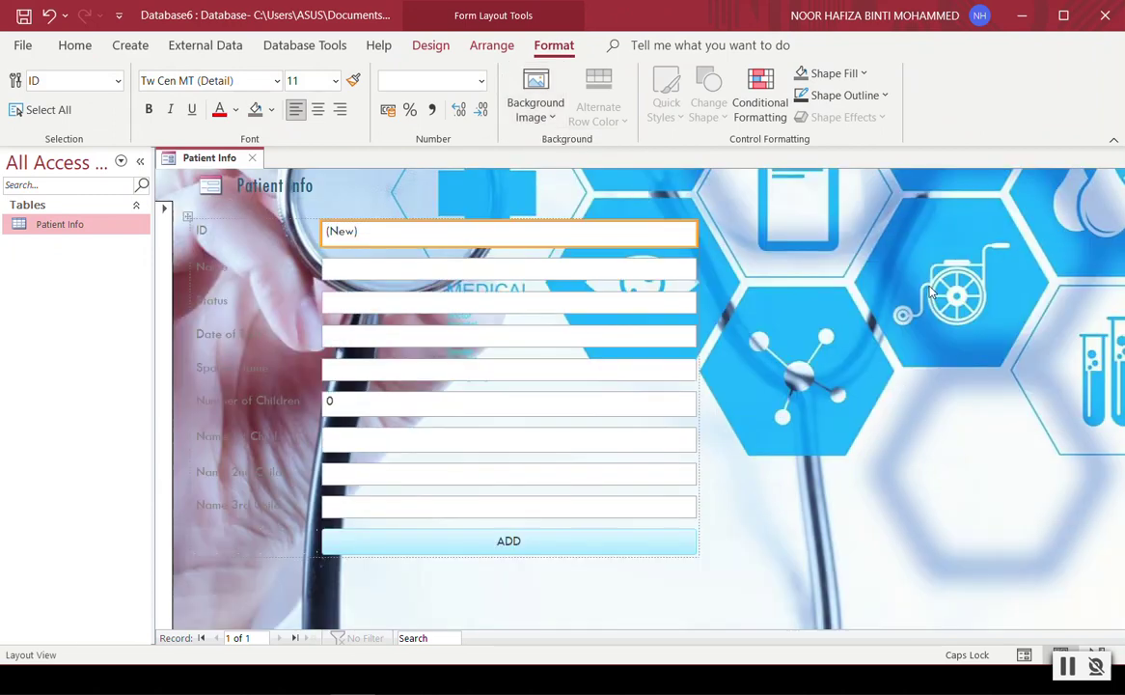
- Replace the form's background image with the abstract-businessman-character picture from the Pictures folder
left_click(535, 105)
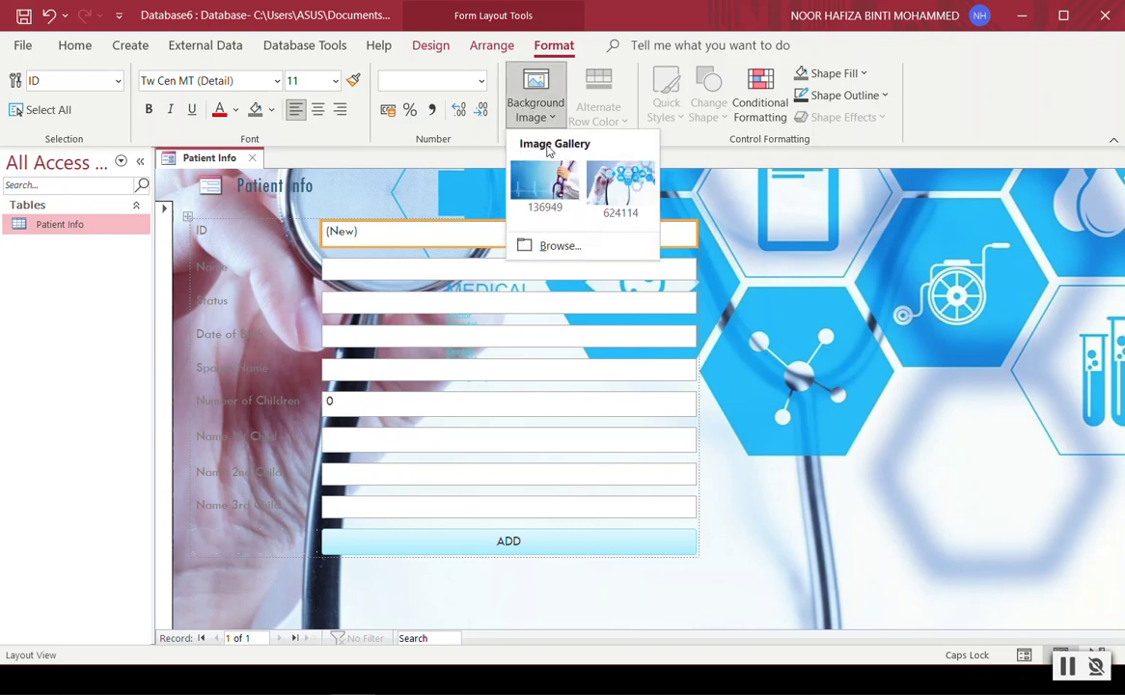
left_click(579, 240)
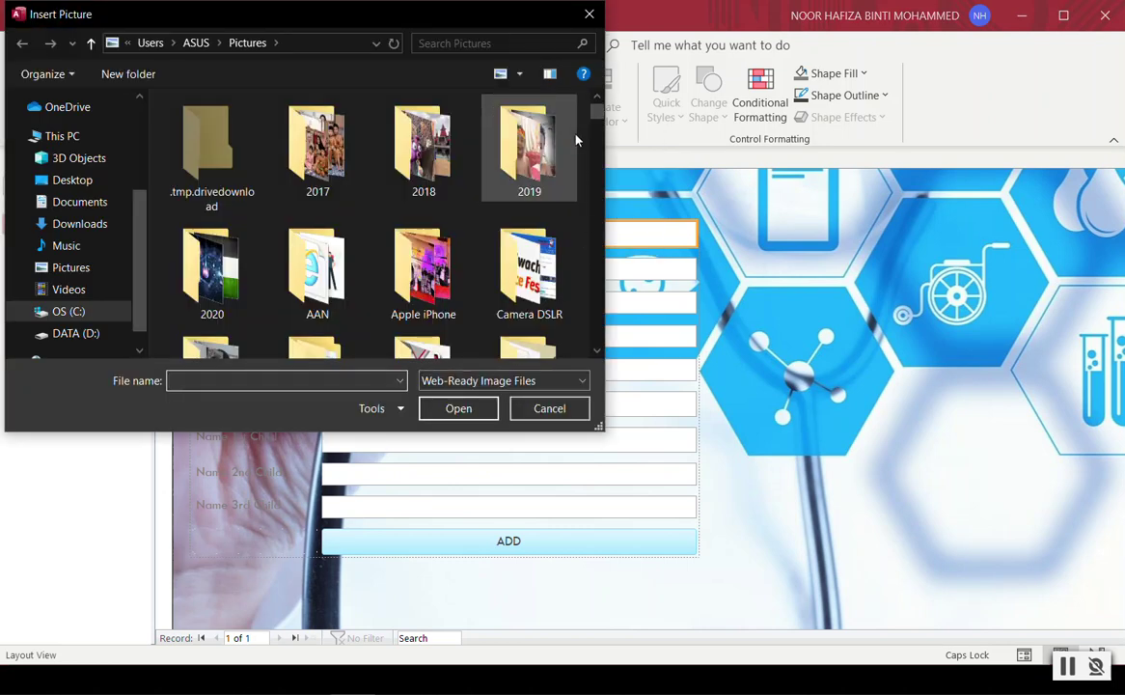
left_click_drag(595, 116, 605, 168)
scroll(606, 176, "down", 1)
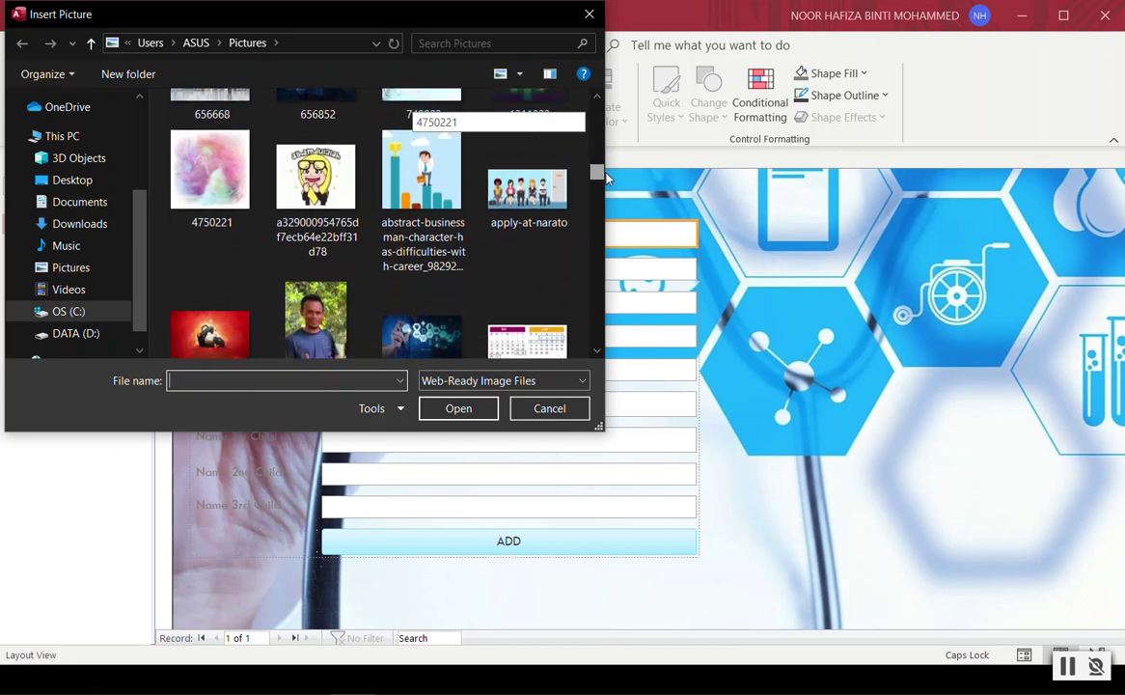
double_click(417, 147)
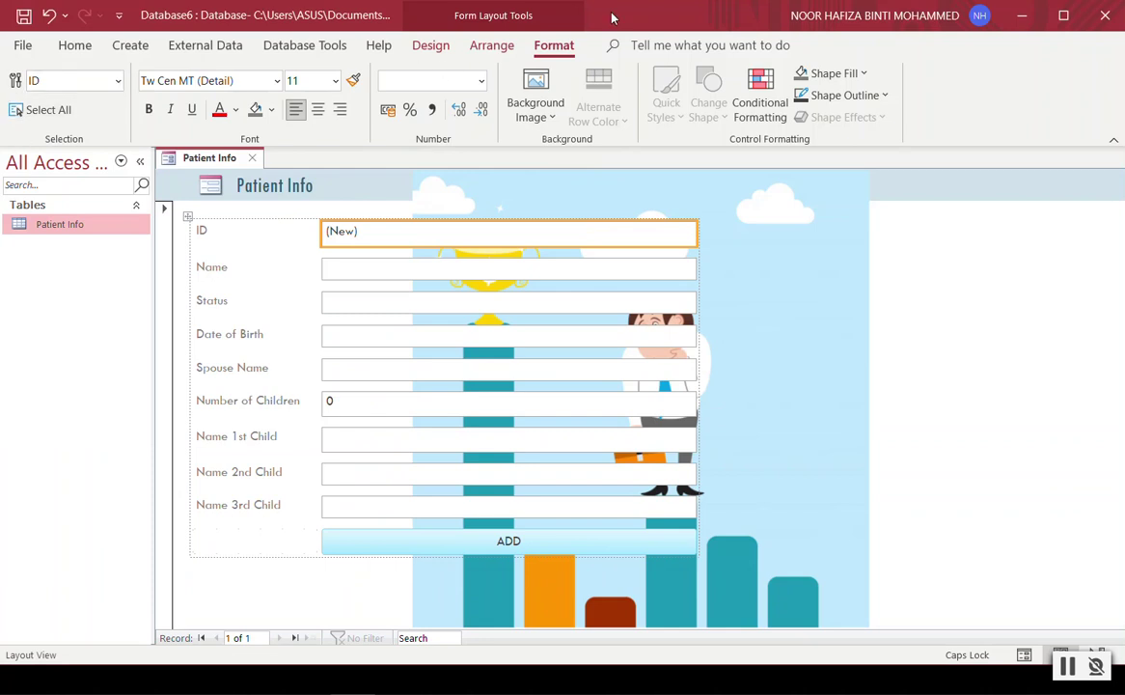
- Display the Patient Info form in Form View to check the new background
left_click(70, 48)
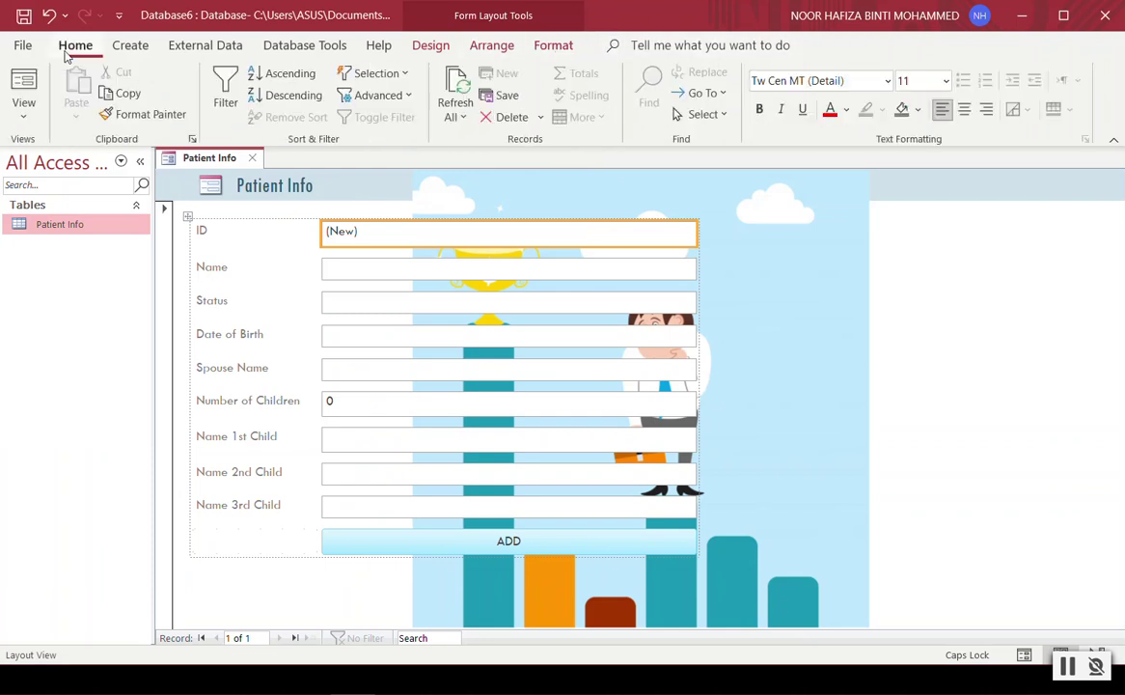
left_click(39, 110)
left_click(53, 152)
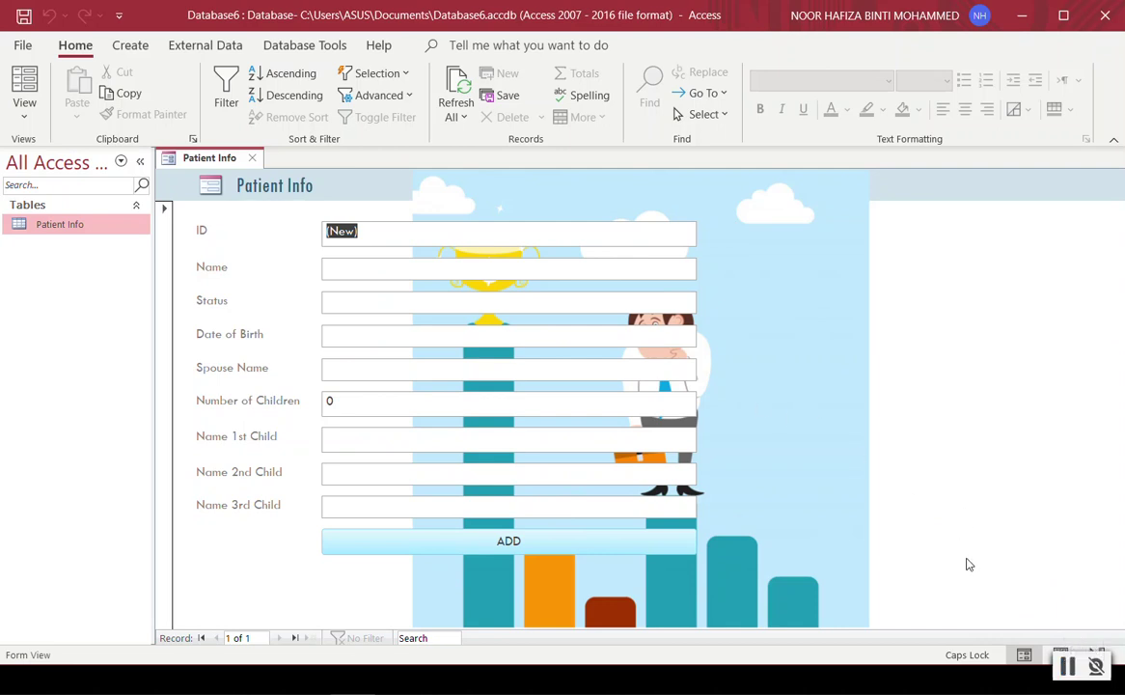
left_click(1068, 670)
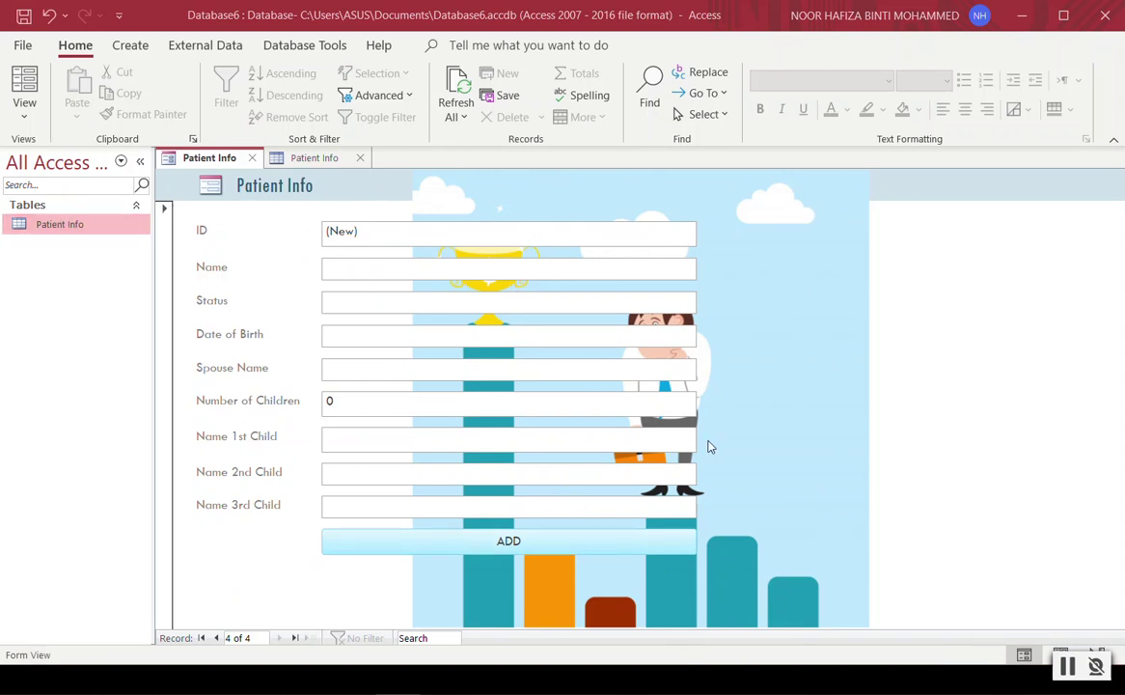
left_click(24, 119)
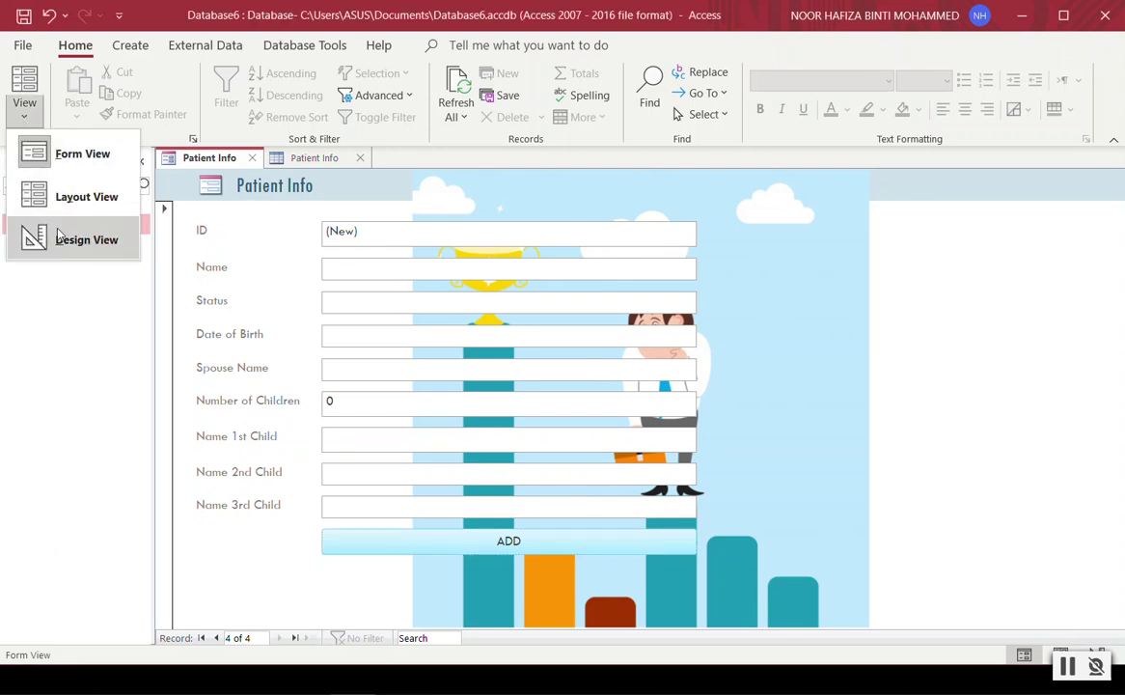
left_click(26, 157)
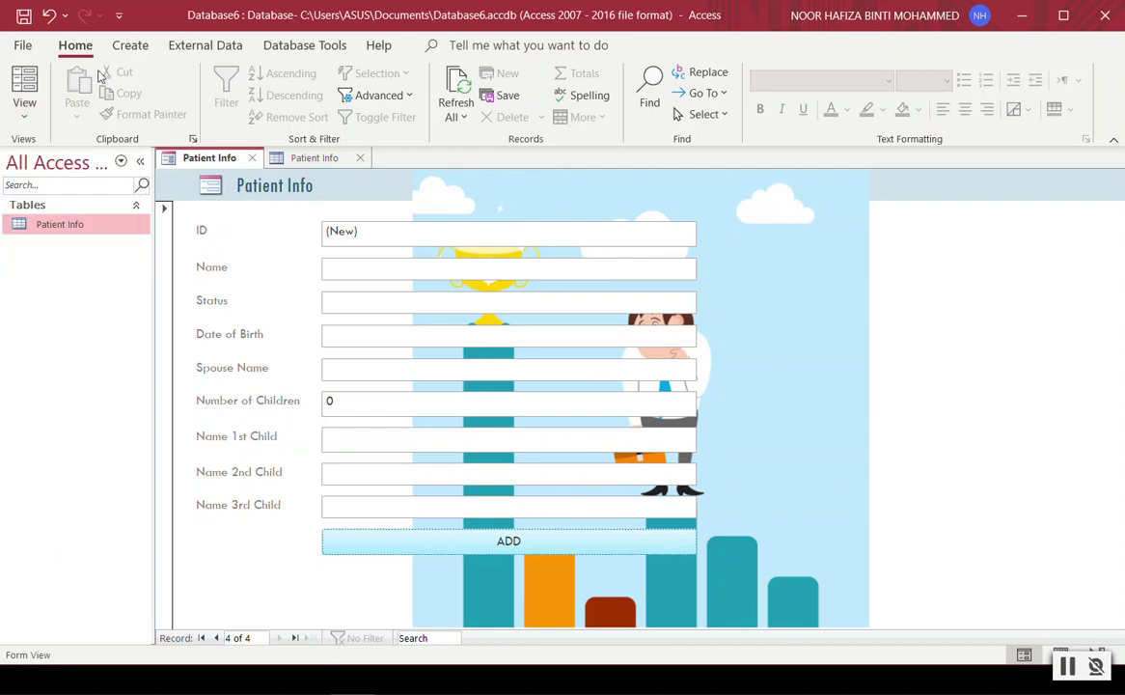
- Examine the Patient Info records' page layout in Print Preview, zoomed in, and close the preview
left_click(23, 44)
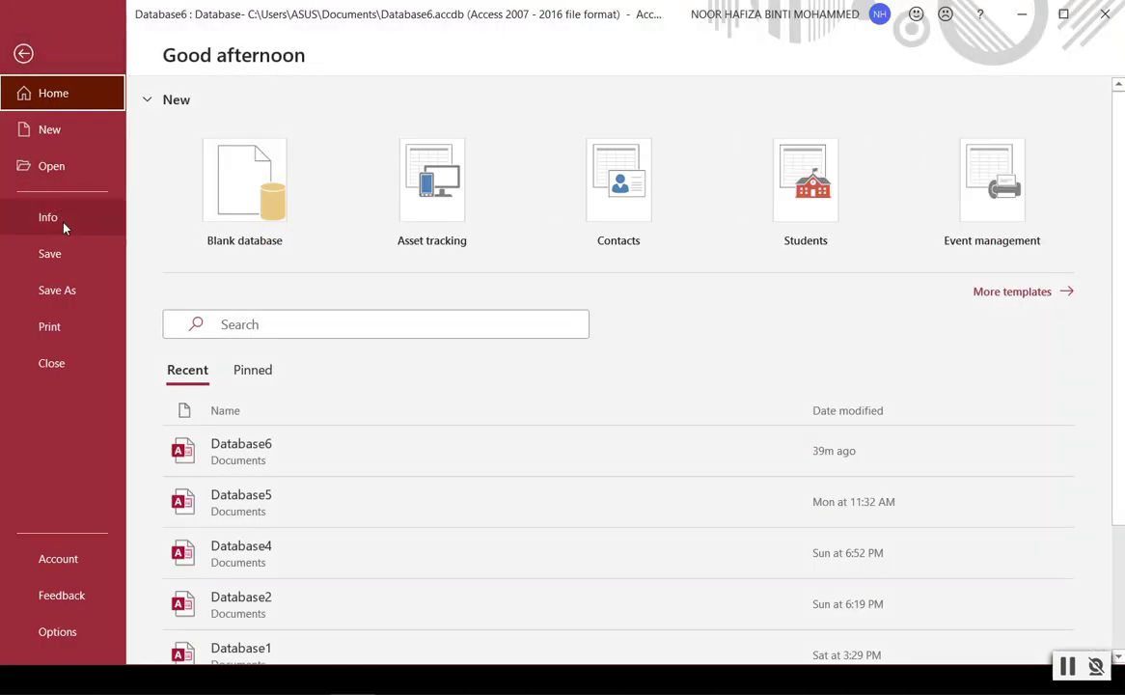
left_click(77, 326)
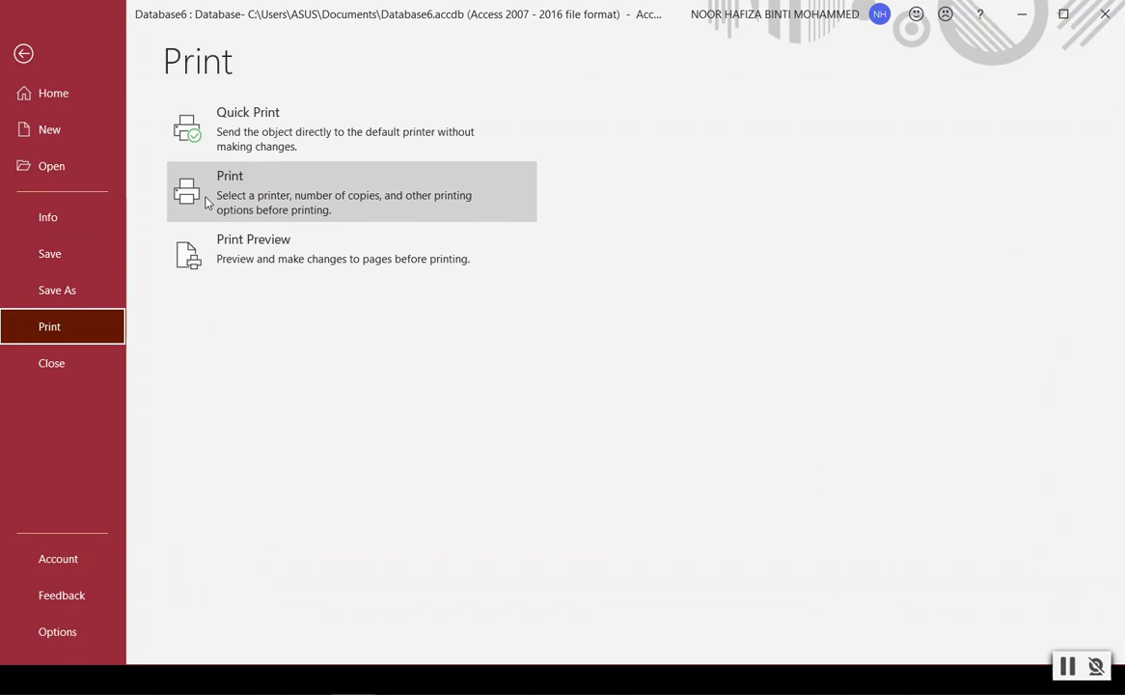
left_click(279, 280)
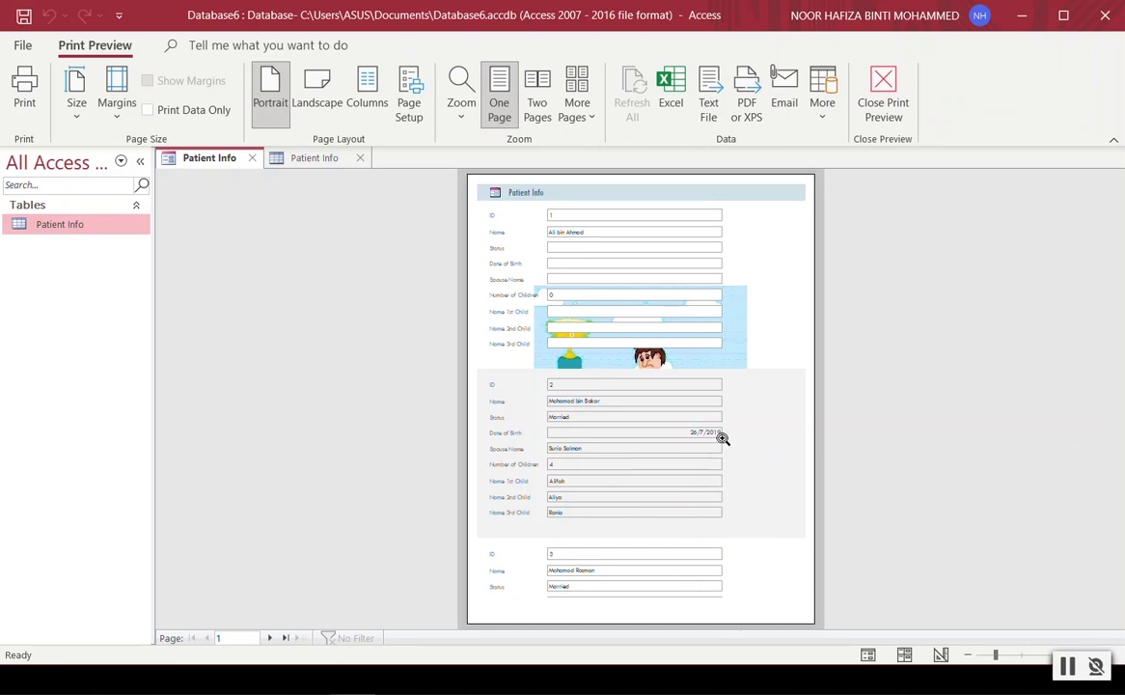
left_click(769, 543)
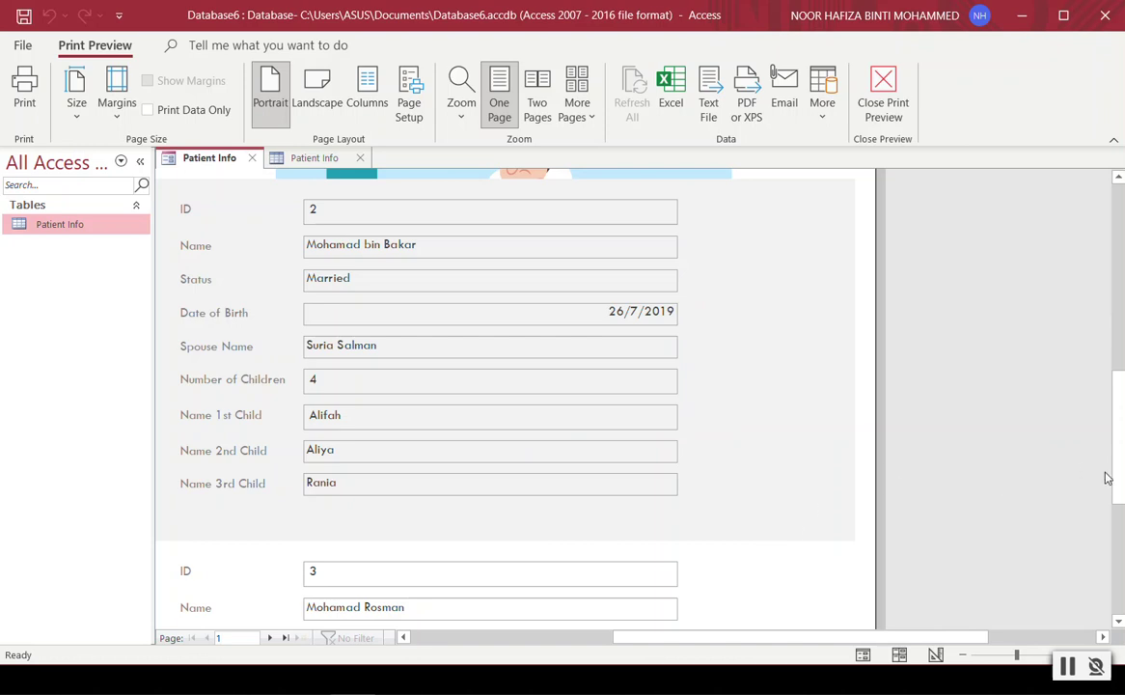
left_click_drag(1117, 478, 1093, 289)
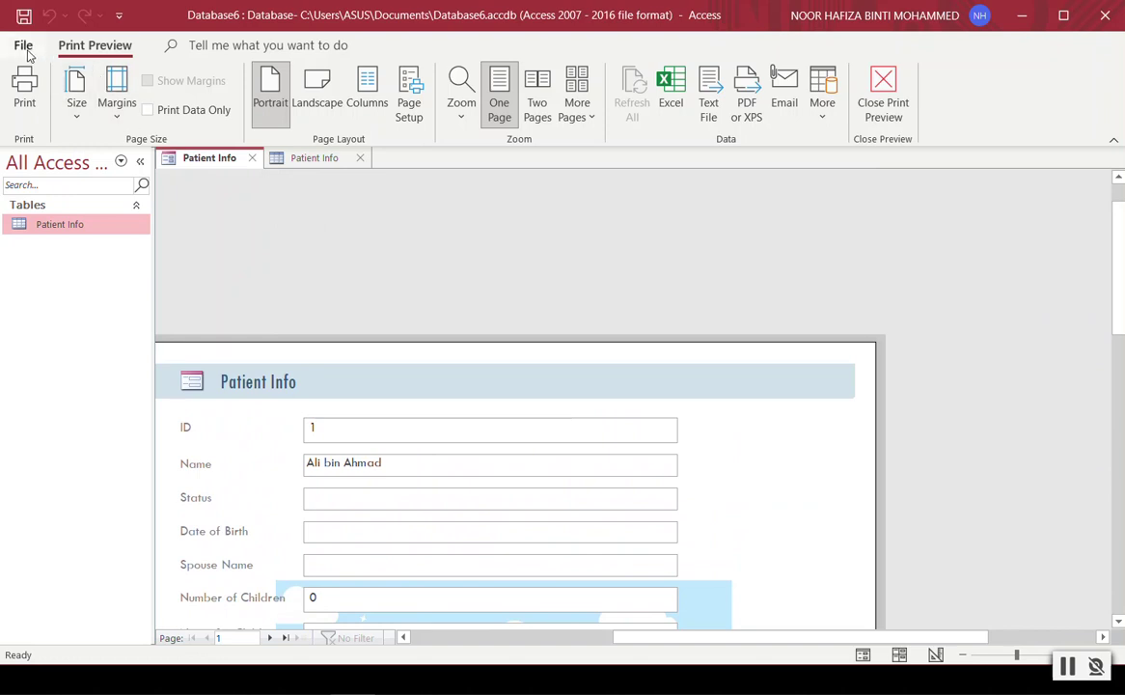
left_click(885, 85)
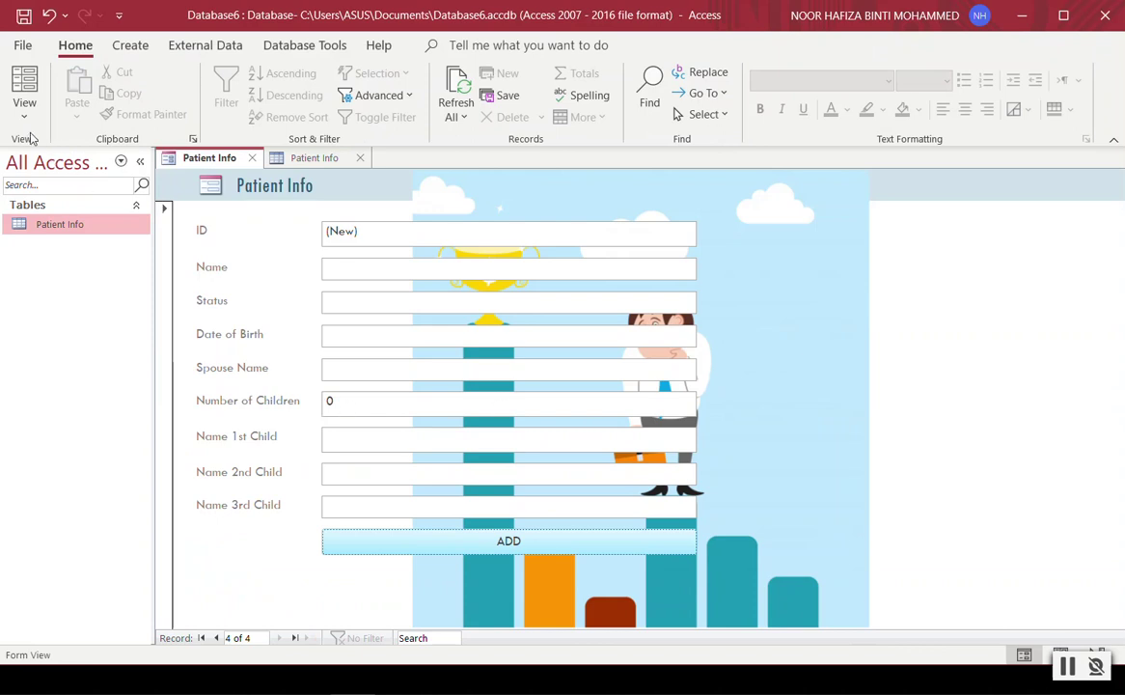
- Print all records of the form with Microsoft Print to PDF, saving the output on the Desktop as h
left_click(24, 47)
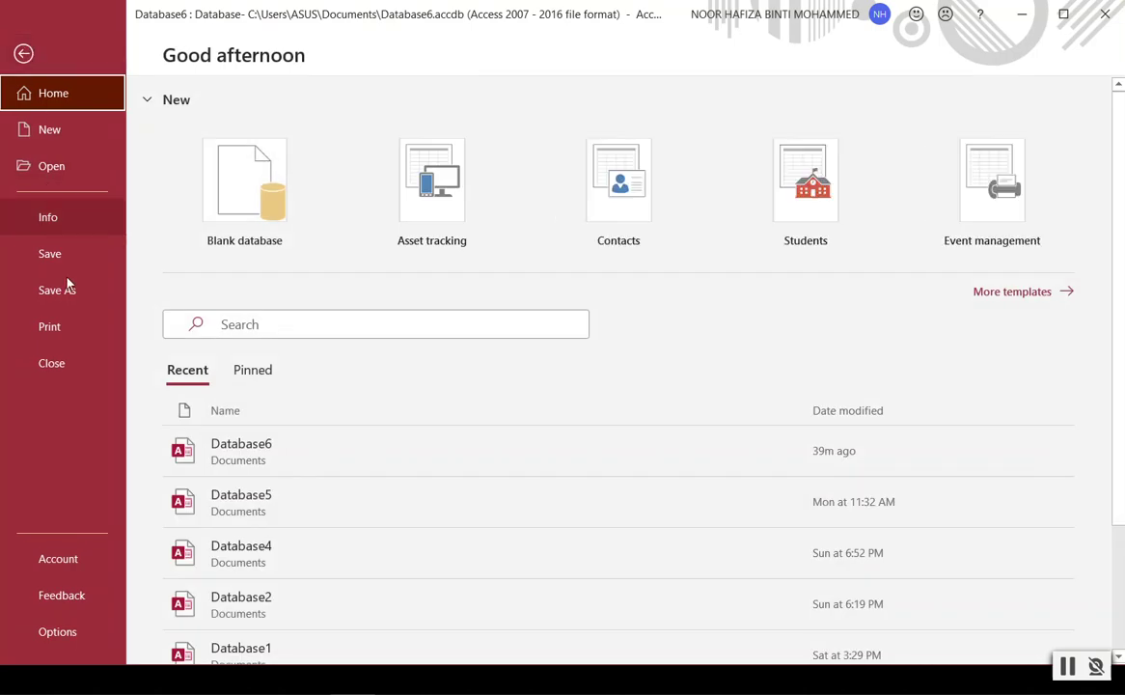
left_click(70, 328)
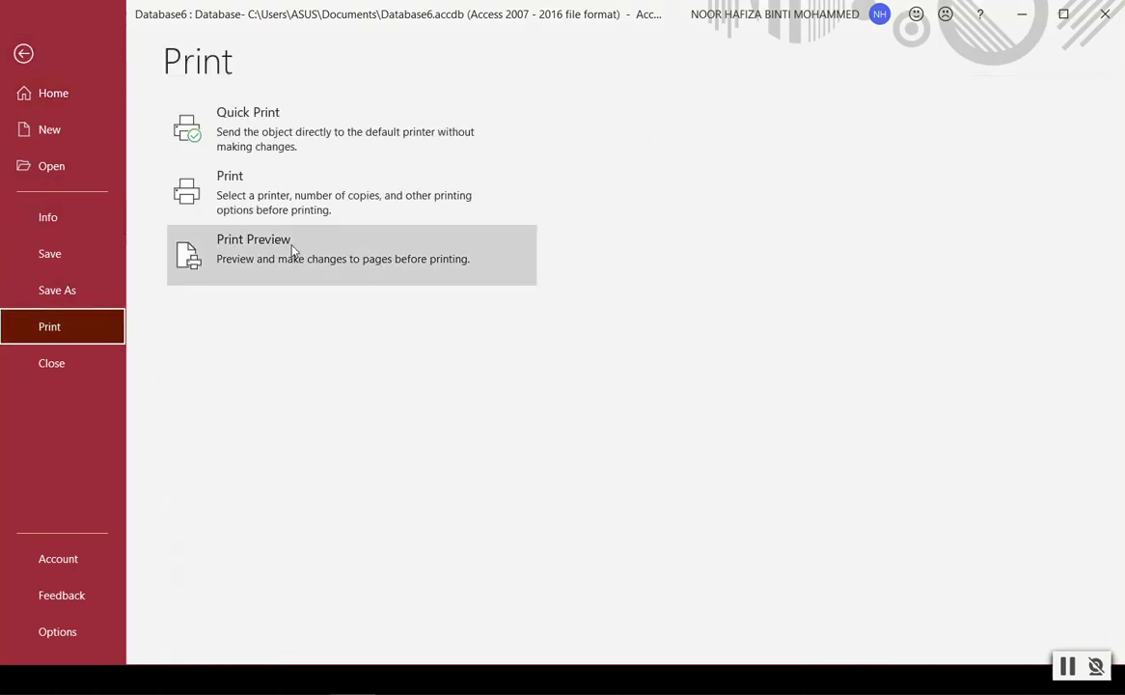
left_click(272, 203)
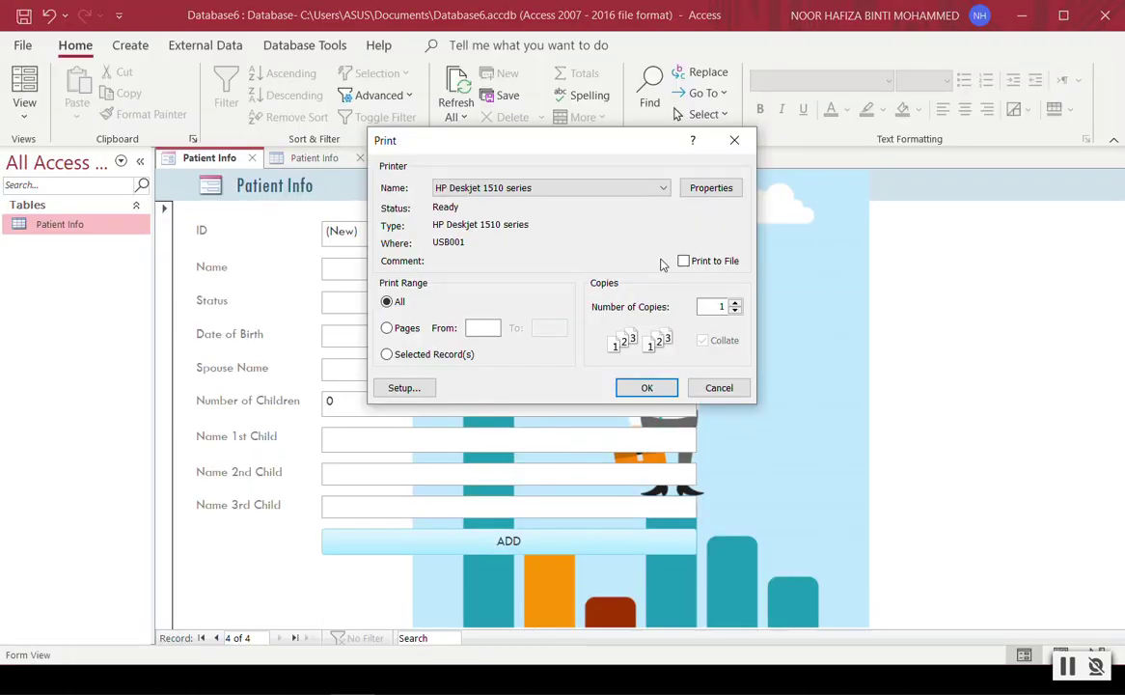
left_click(664, 189)
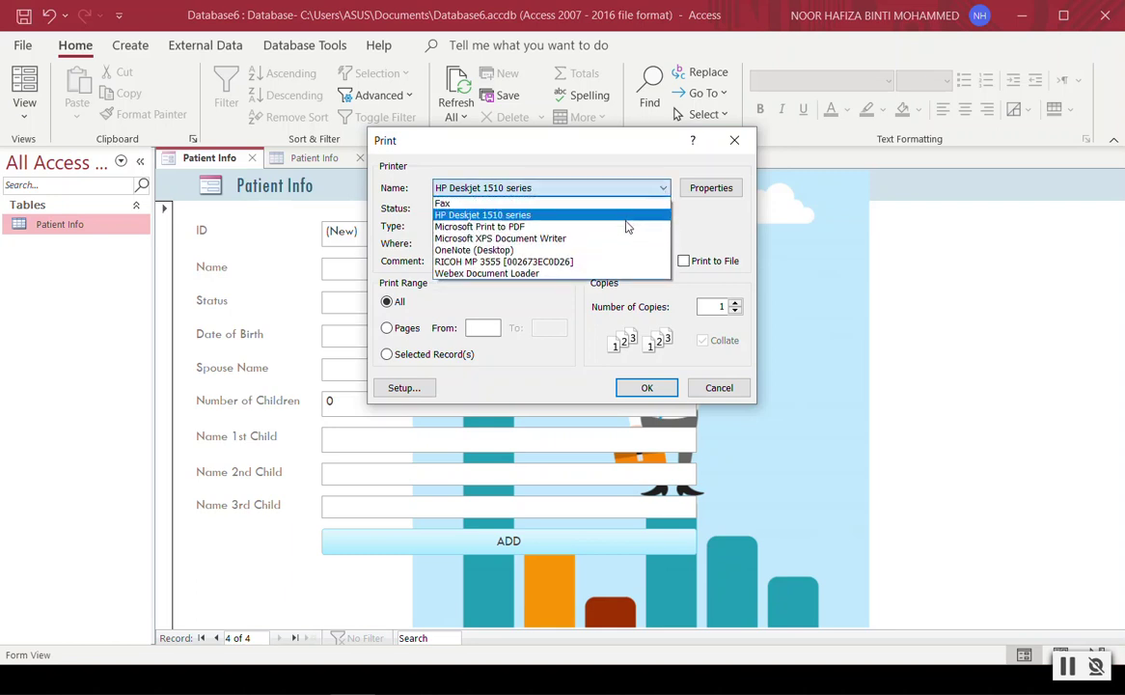
left_click(573, 227)
left_click(645, 388)
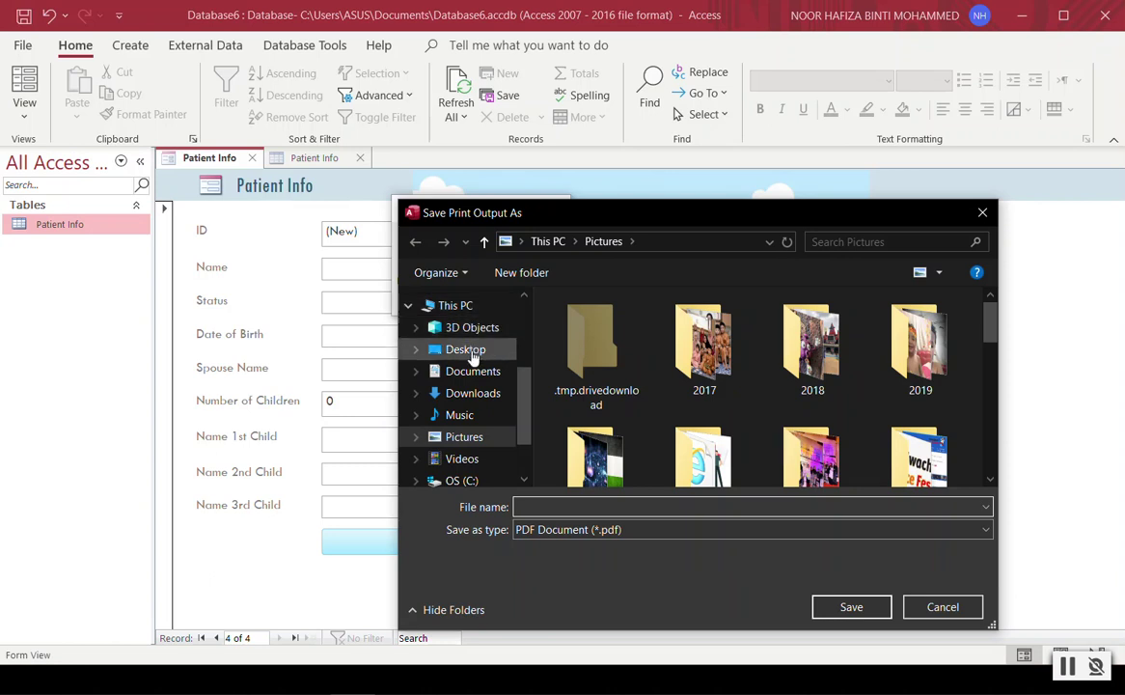
left_click(470, 352)
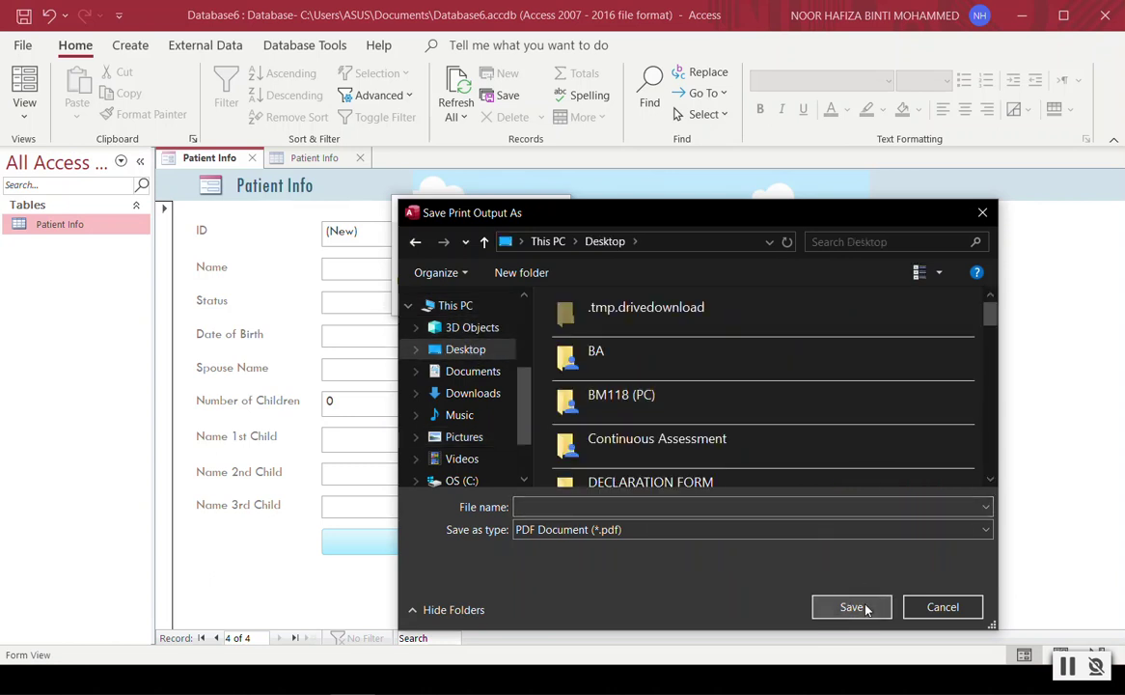
left_click(771, 507)
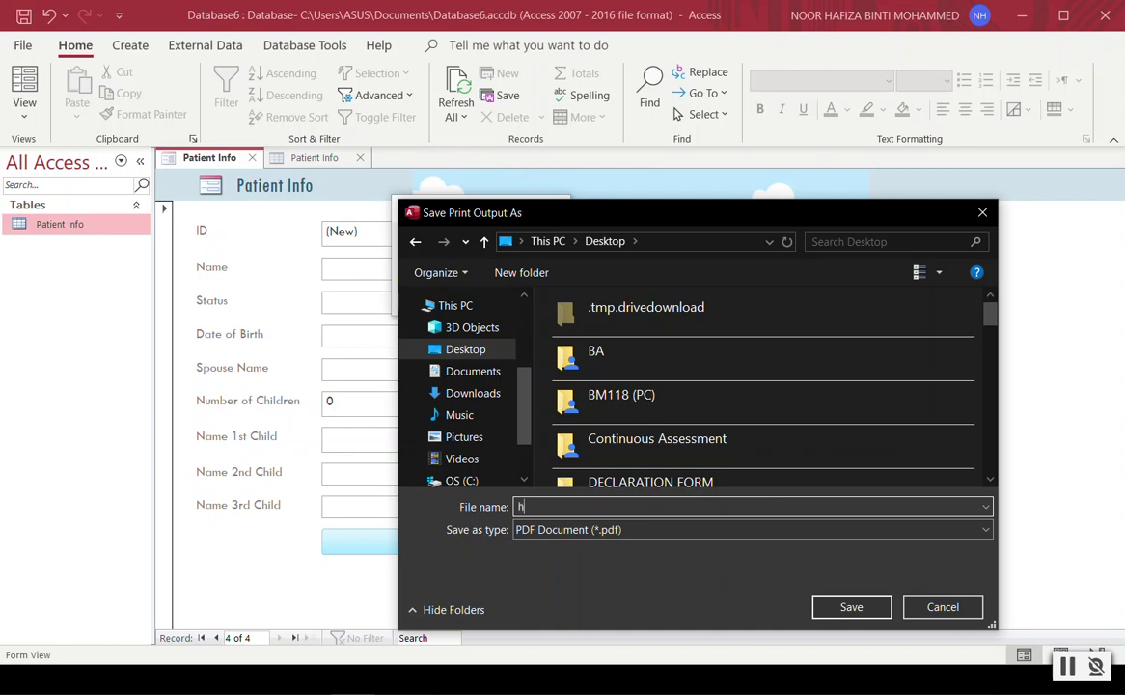
left_click(850, 607)
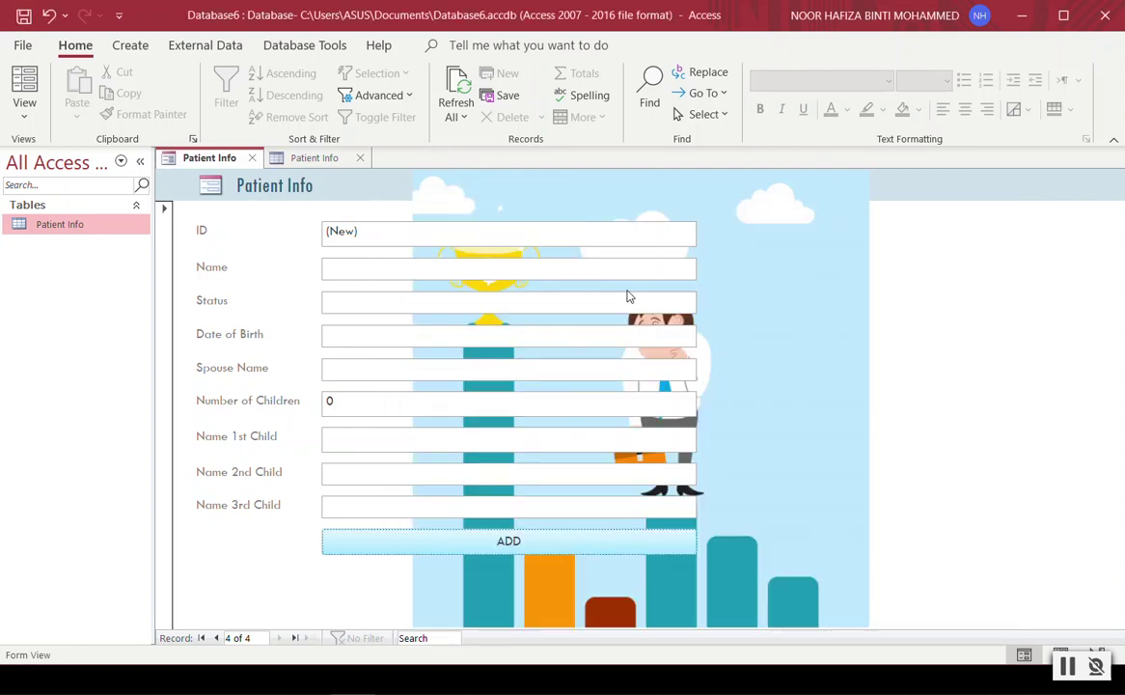
- Open the h PDF from the desktop, review its printed records, and return to the form in Access
left_click(1020, 17)
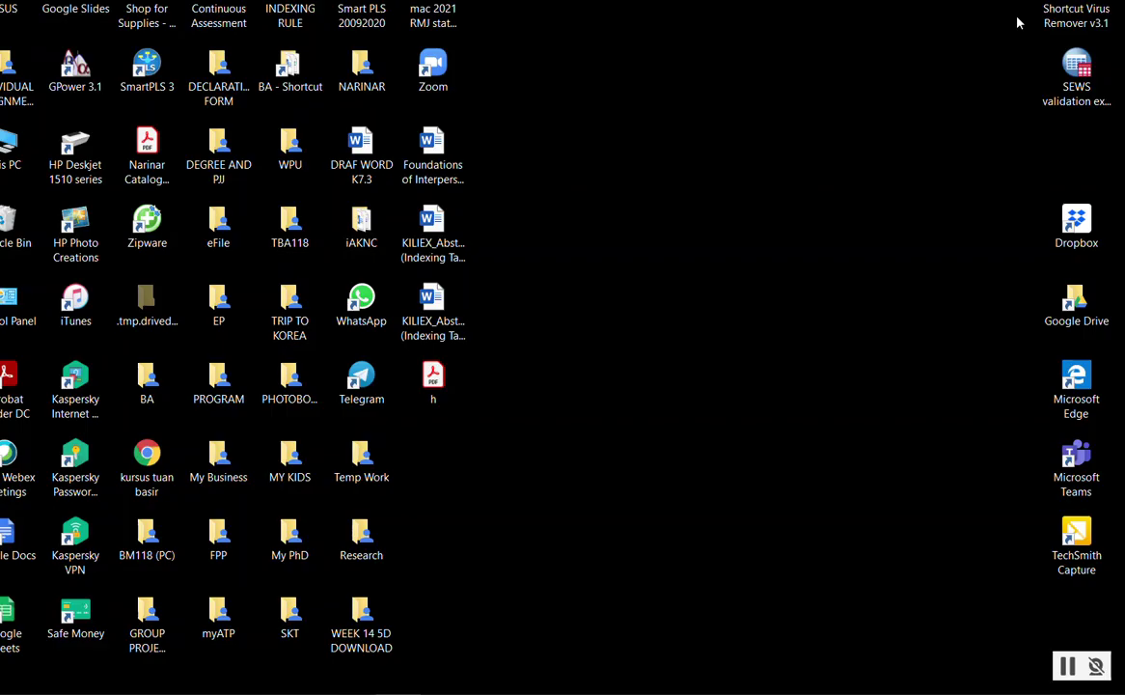
double_click(447, 380)
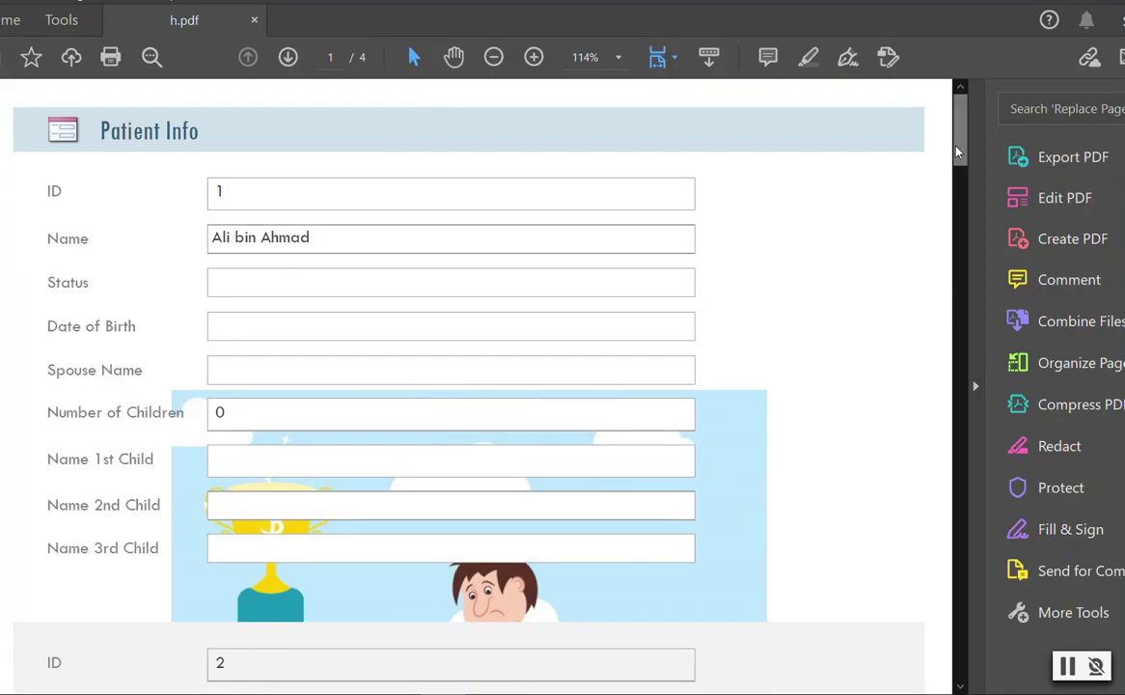
left_click_drag(956, 151, 958, 184)
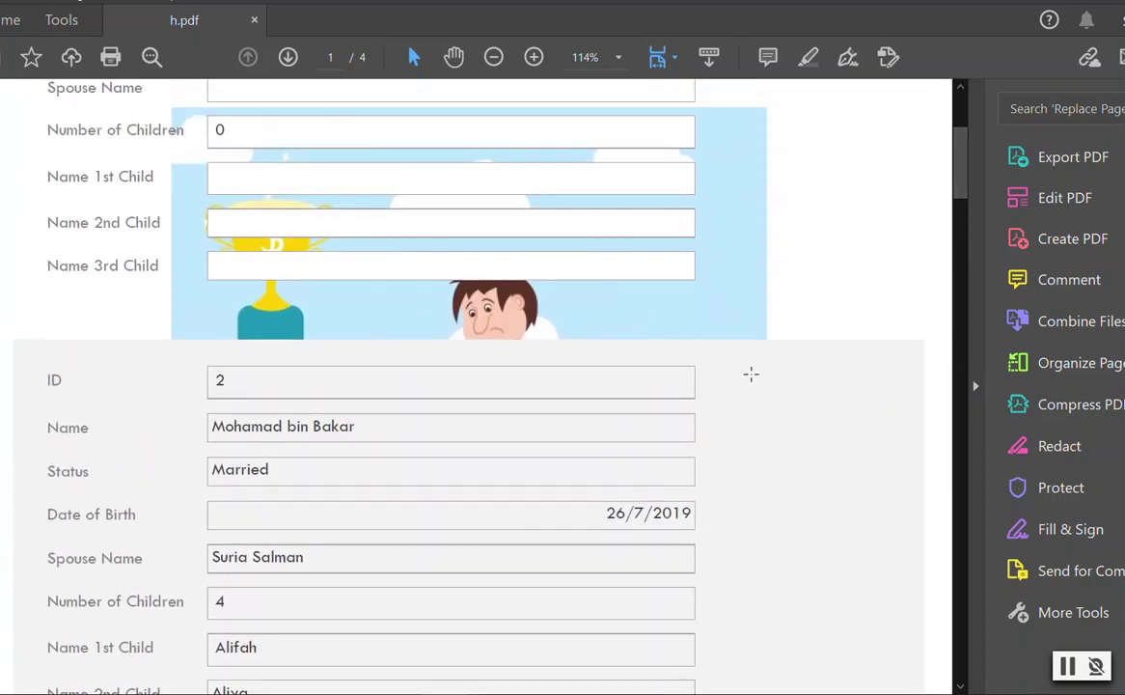
left_click_drag(960, 162, 956, 103)
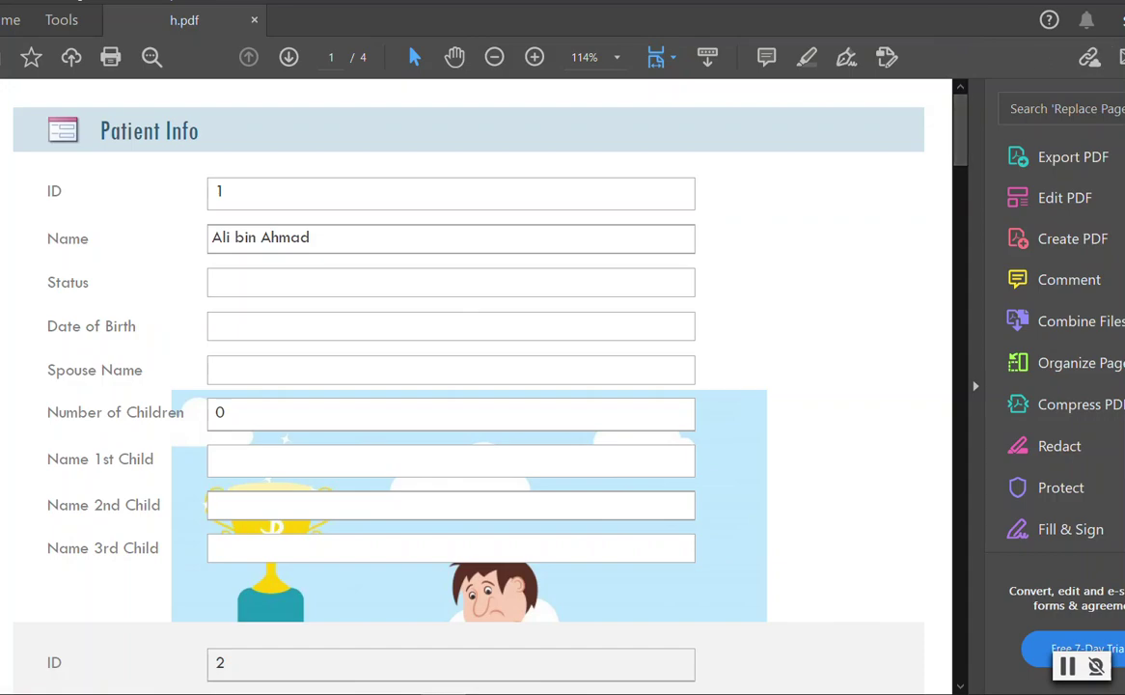
key("super+d")
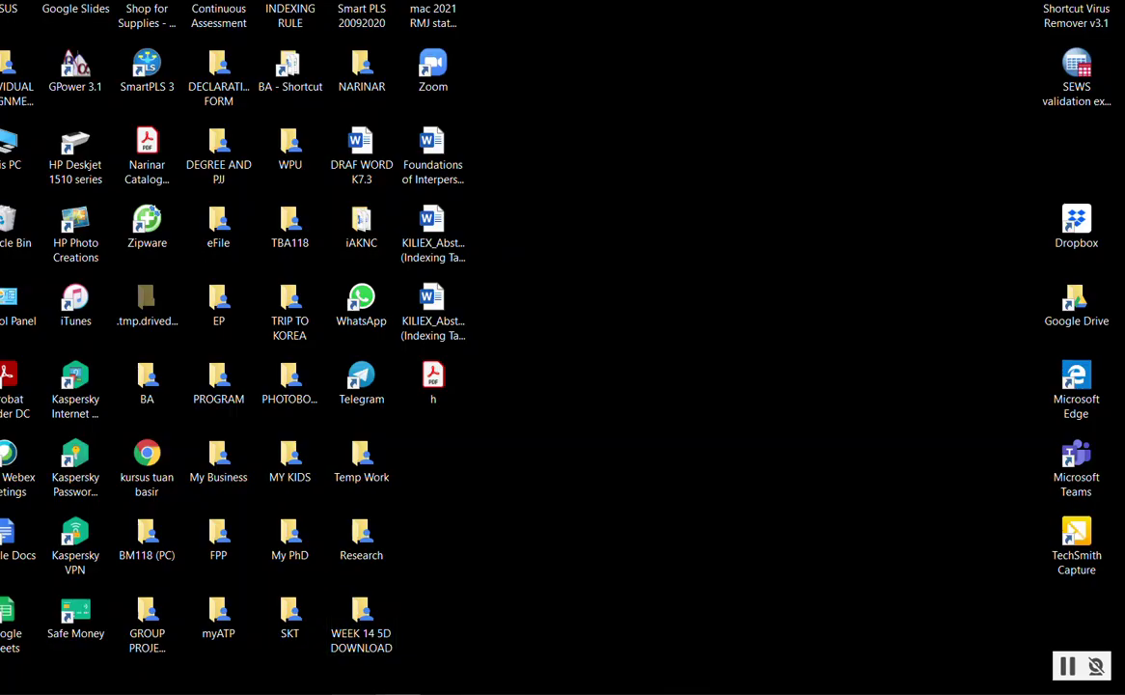
key("alt+Tab")
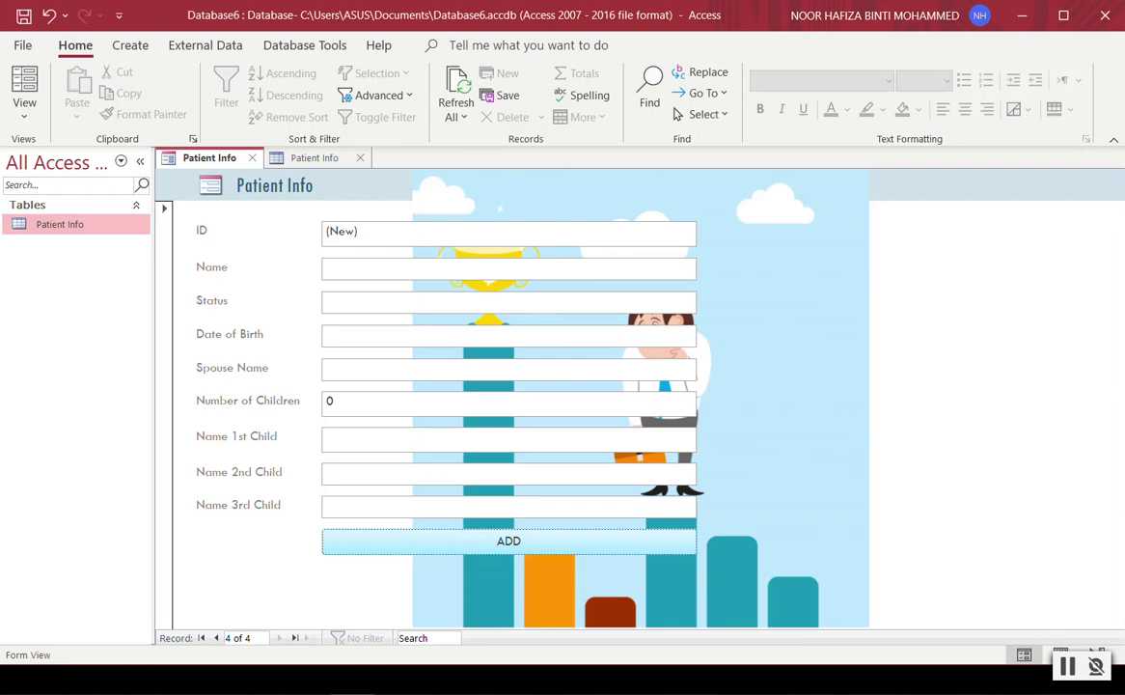
- Switch the Patient Info form to Layout View and from there to Design View
left_click(21, 118)
left_click(60, 192)
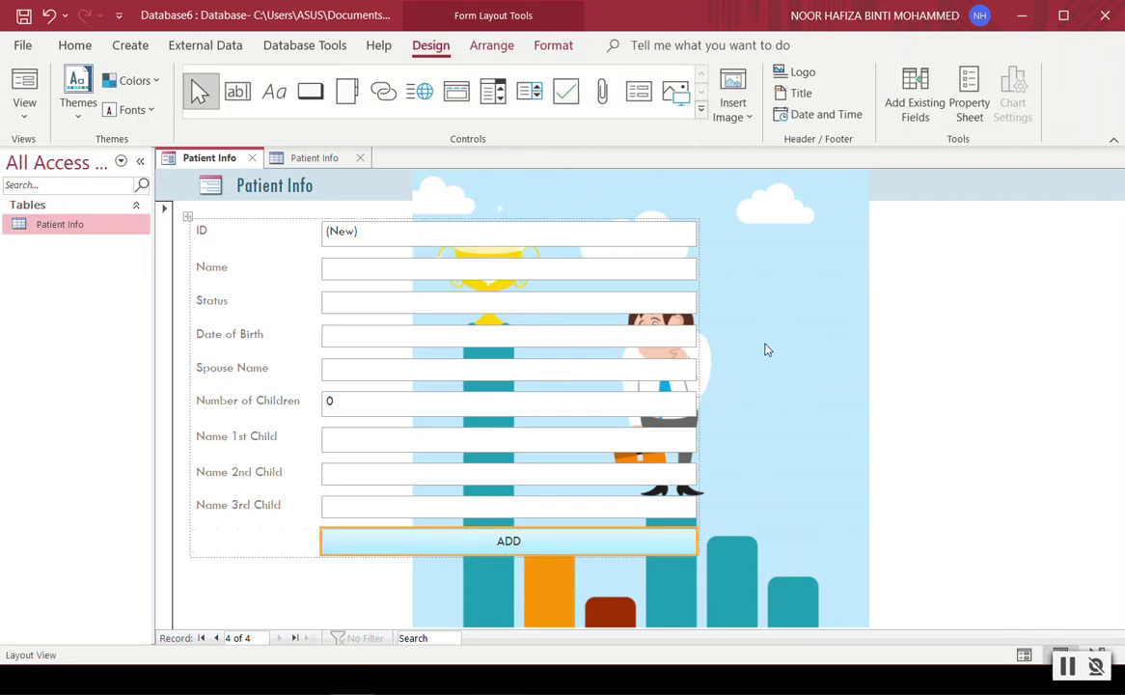
left_click(994, 444)
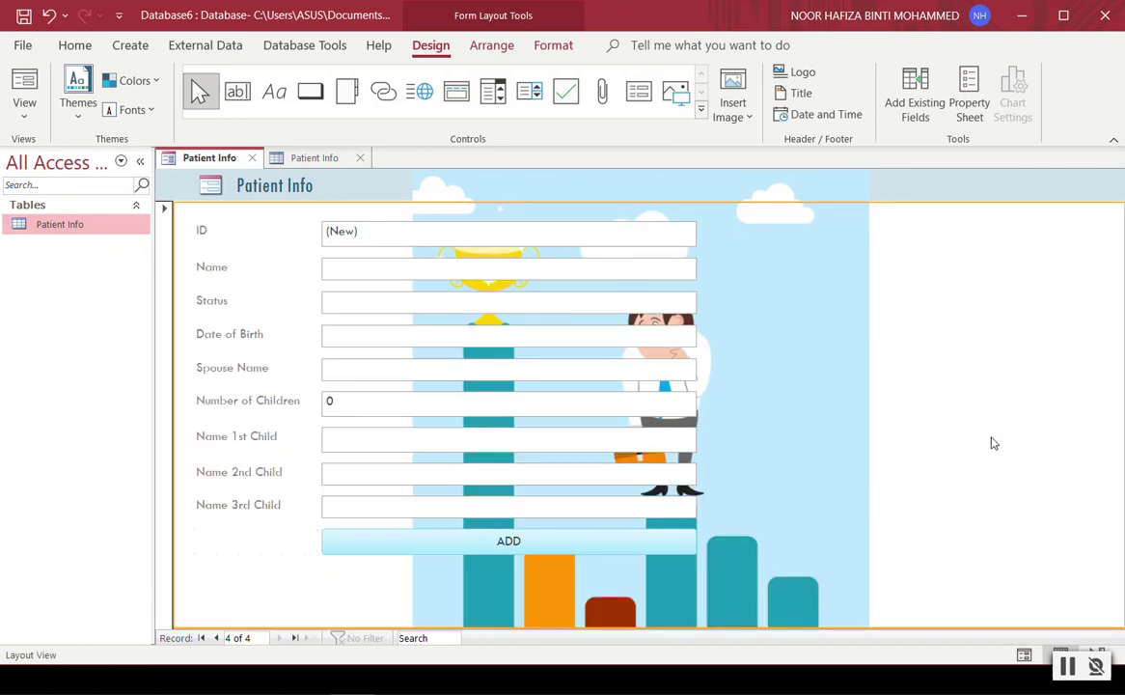
left_click(24, 106)
left_click(58, 235)
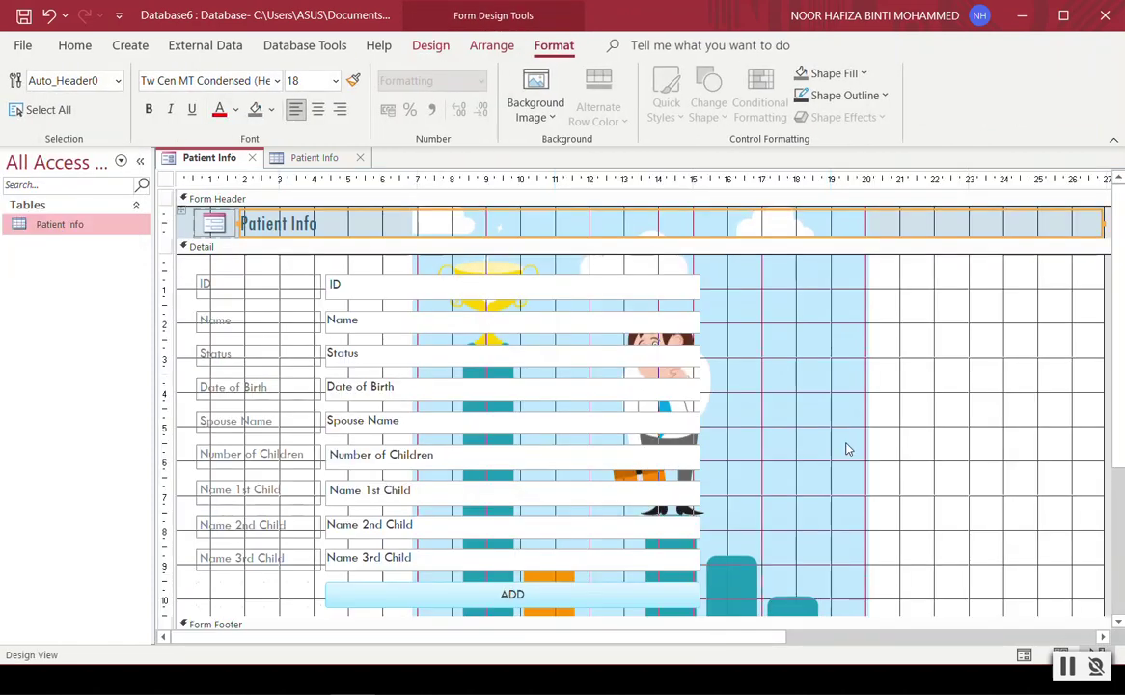
- Examine the Patient Info form's full design layout and its first page in Print Preview, and close the preview
scroll(1118, 364, "down", 3)
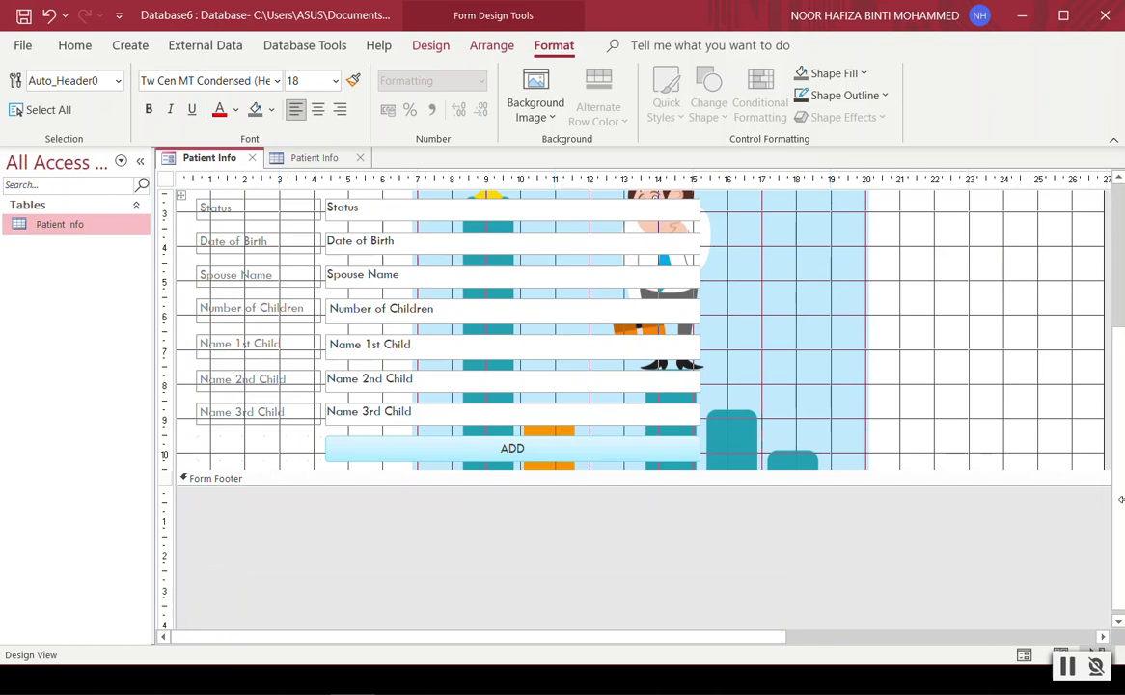
scroll(1119, 494, "down", 1)
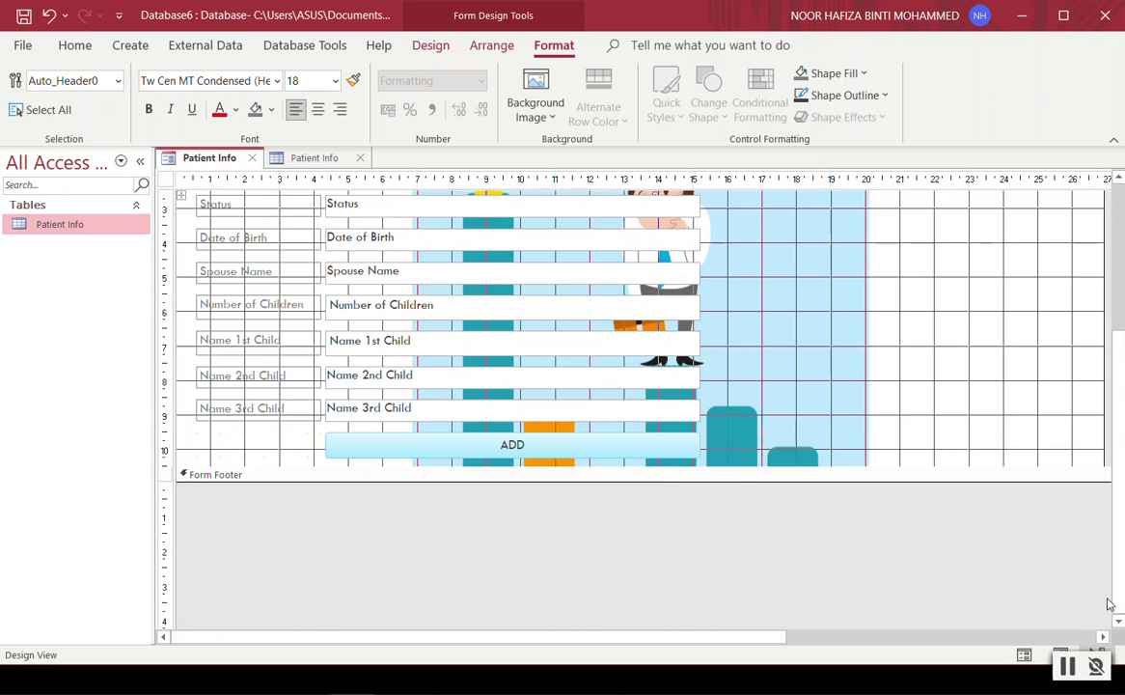
scroll(1119, 345, "up", 3)
scroll(1119, 345, "up", 1)
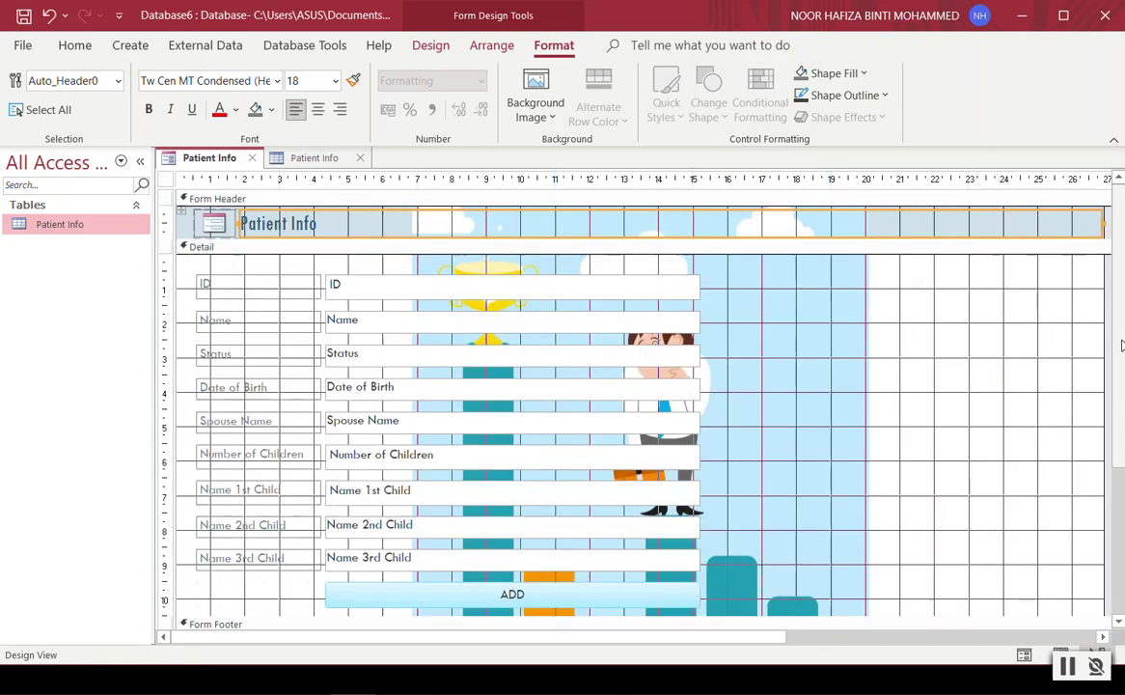
left_click(22, 45)
left_click(53, 325)
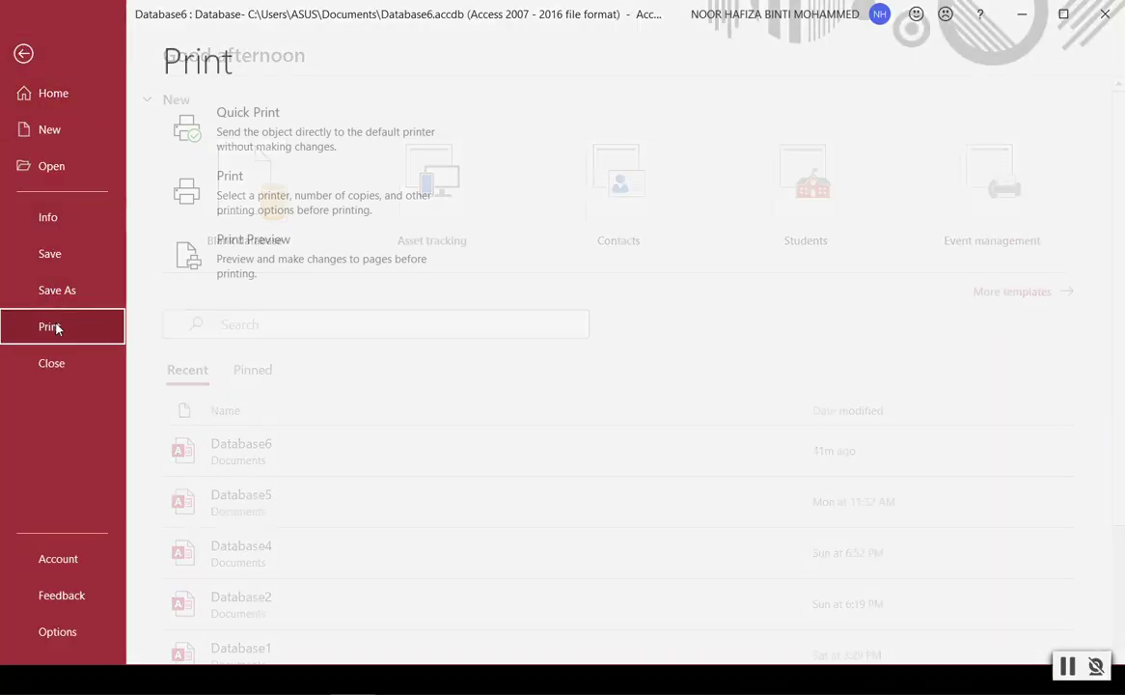
left_click(243, 256)
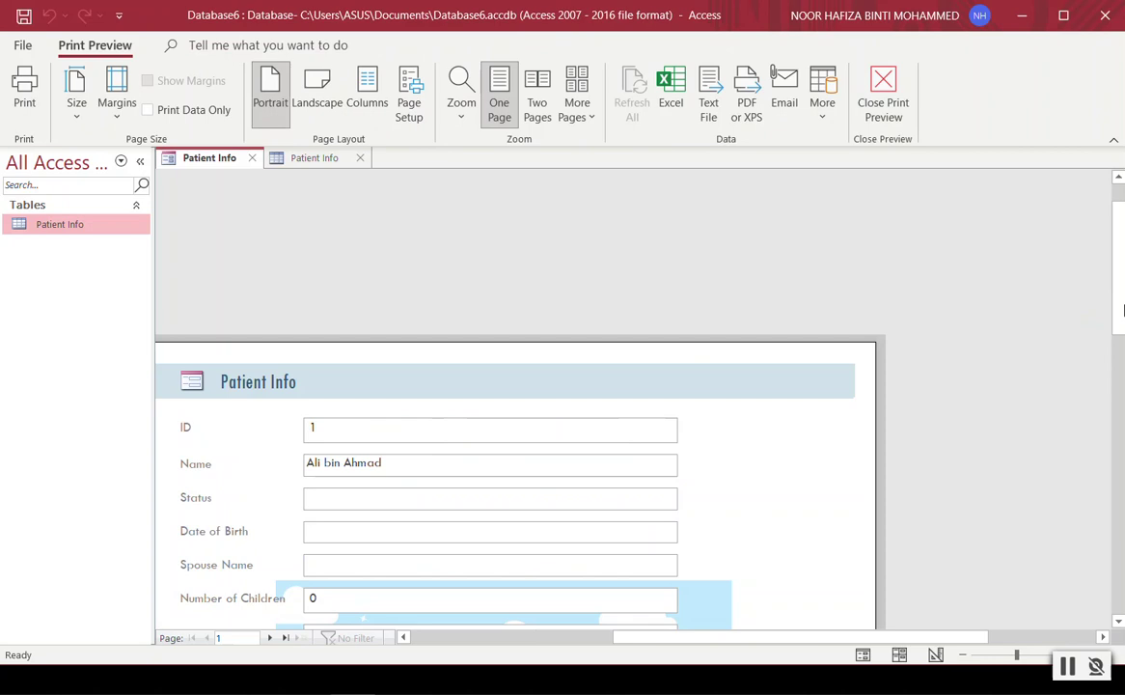
mouse_move(1122, 309)
left_mouse_down()
mouse_move(1123, 488)
mouse_move(1122, 289)
left_mouse_up()
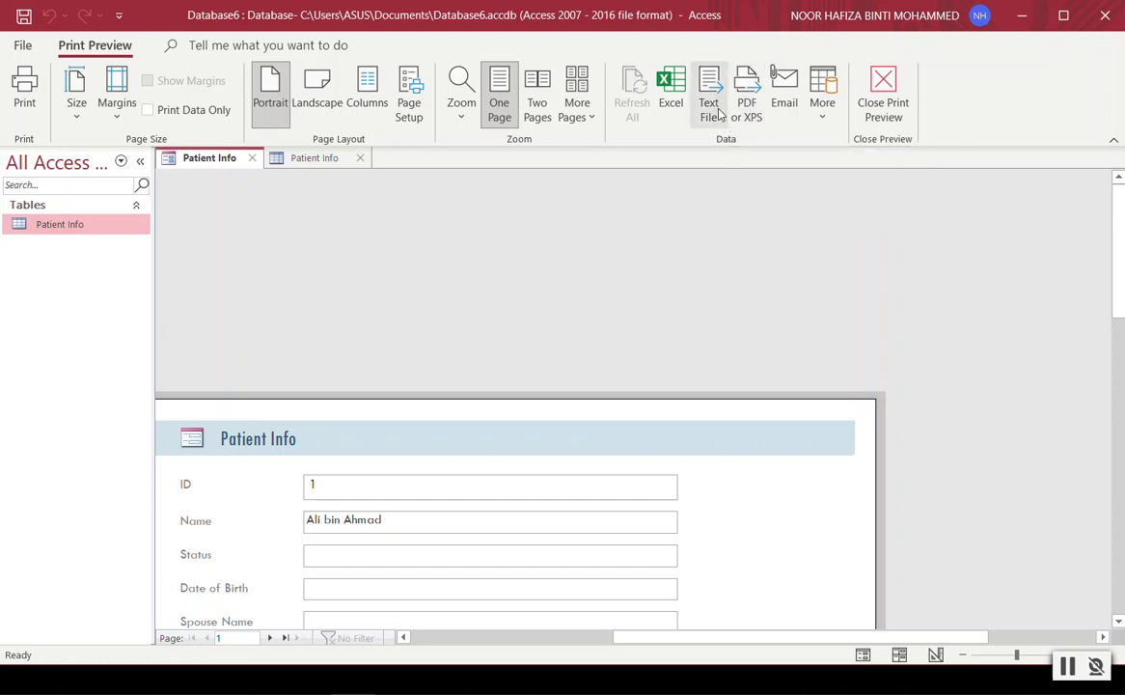
left_click(883, 96)
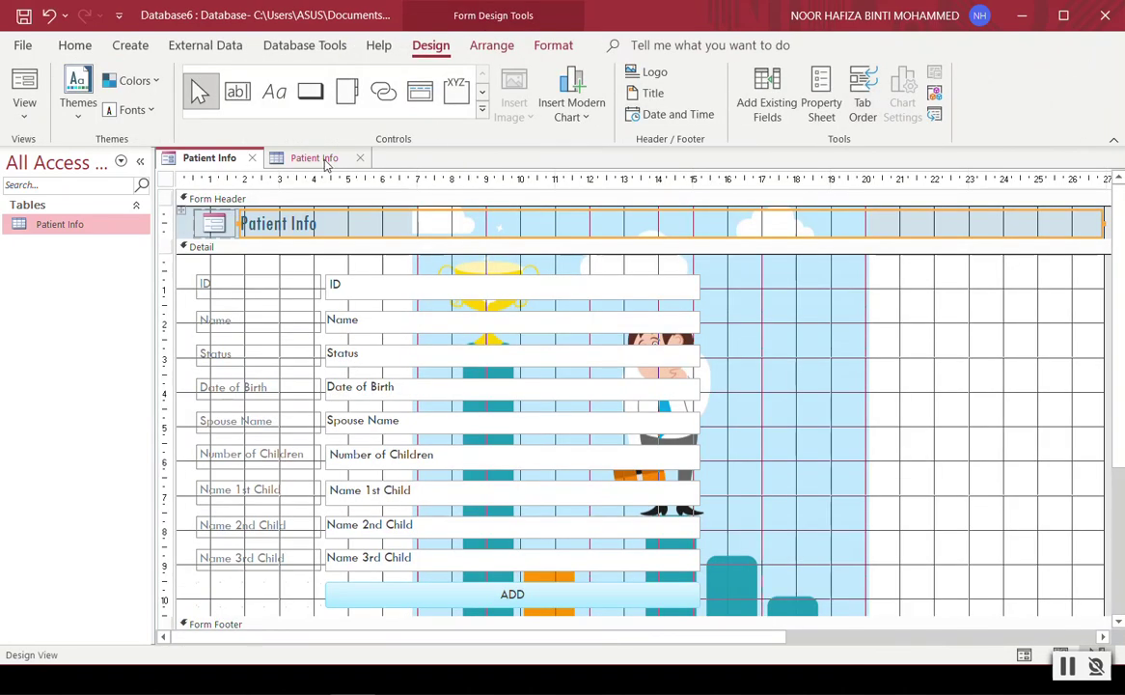
- Create a detail query from the Patient Info table with the Simple Query Wizard, including Name, Spouse Name and Number of Children
left_click(326, 162)
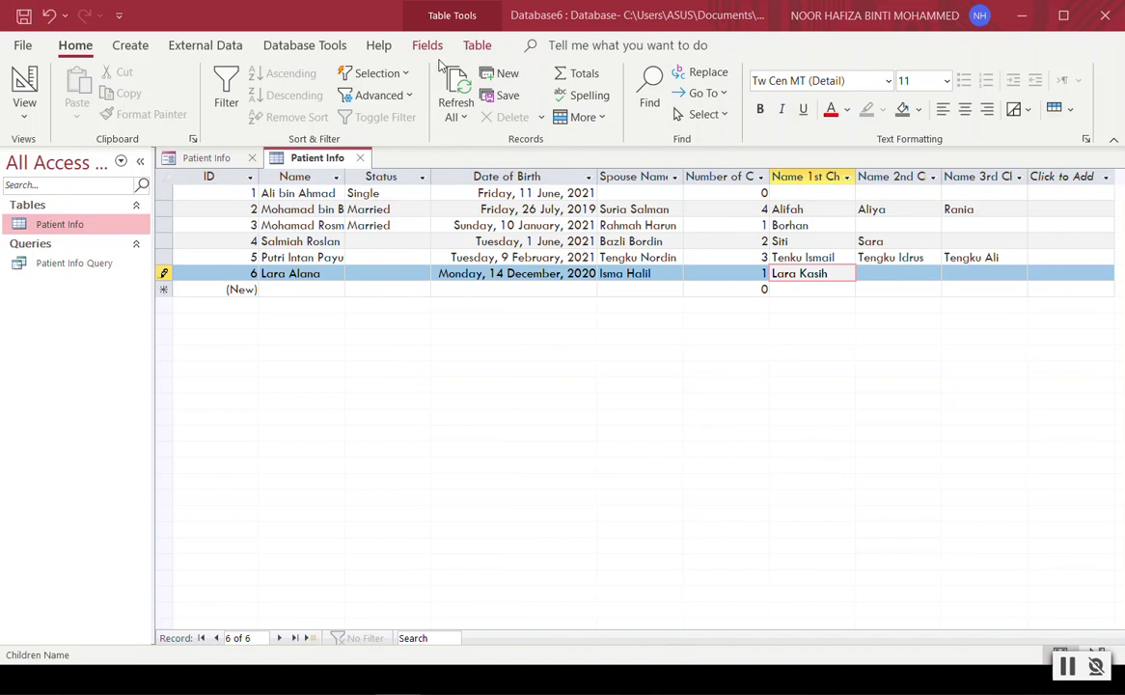
left_click(130, 45)
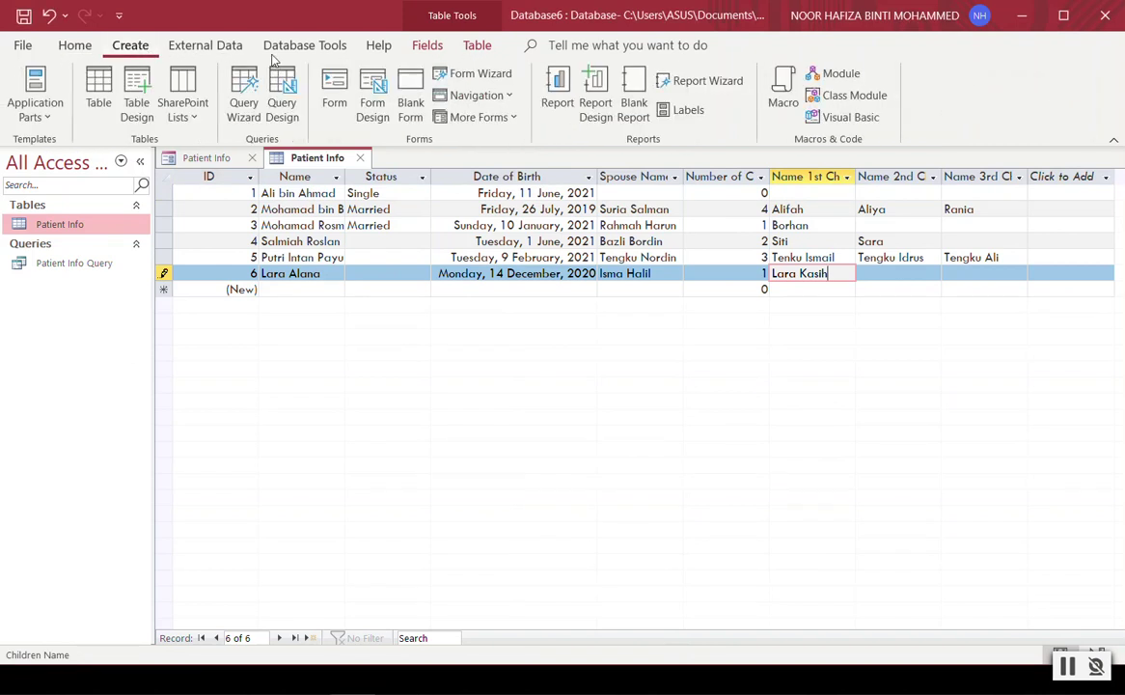
left_click(245, 109)
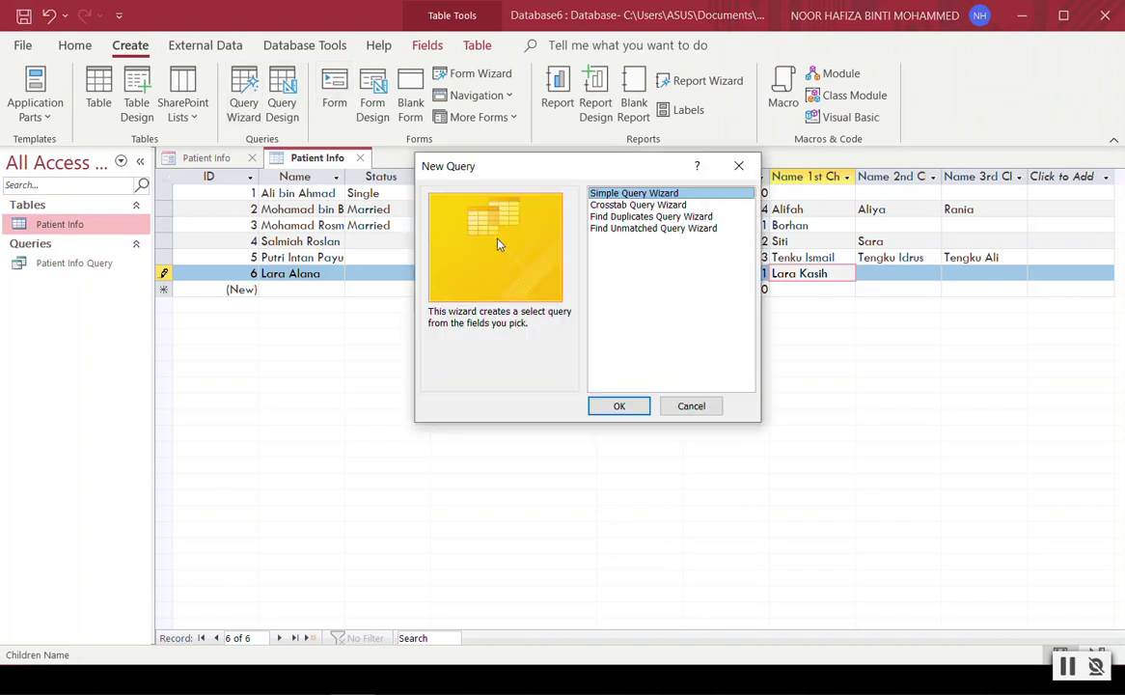
left_click(620, 405)
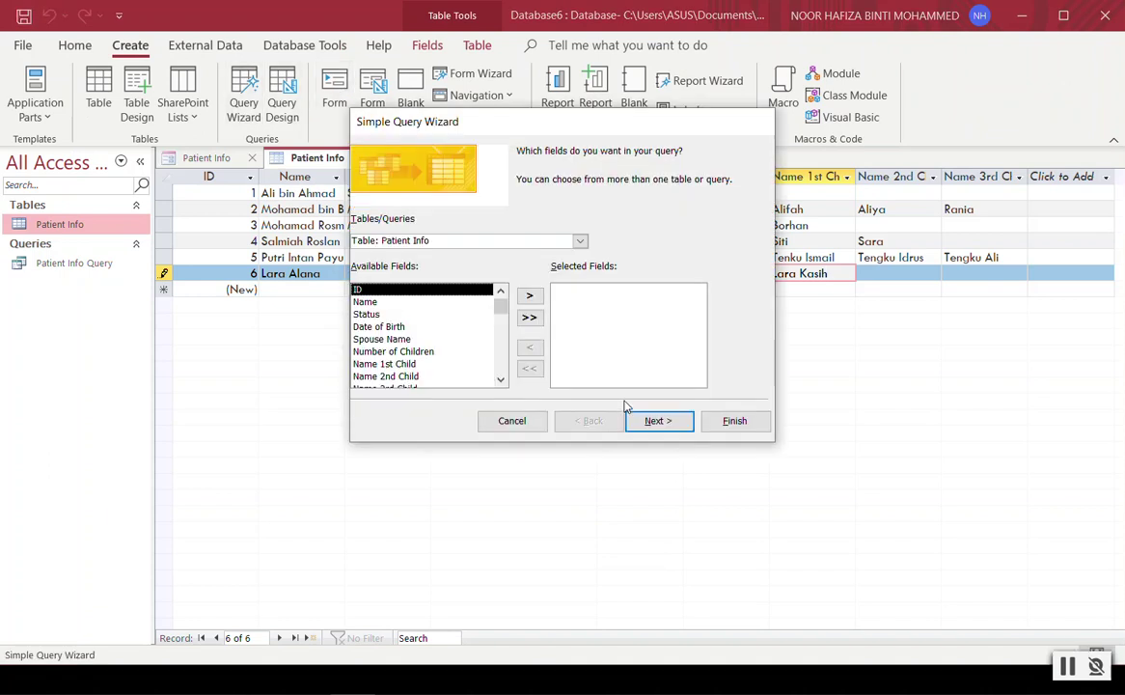
left_click(442, 303)
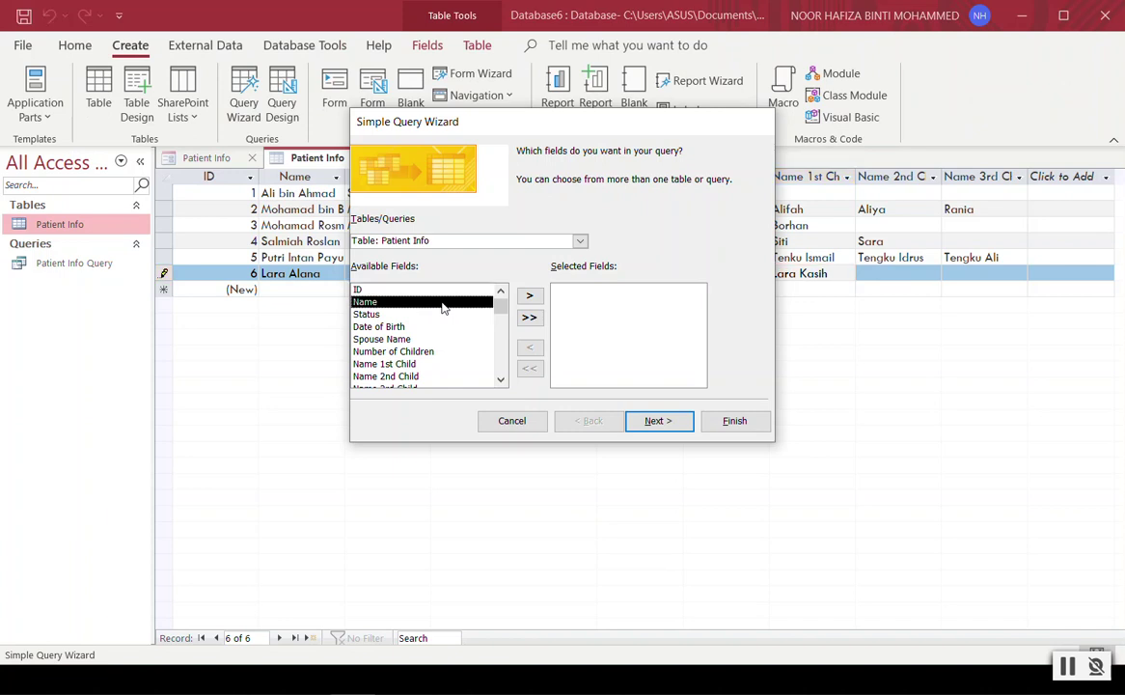
left_click(529, 297)
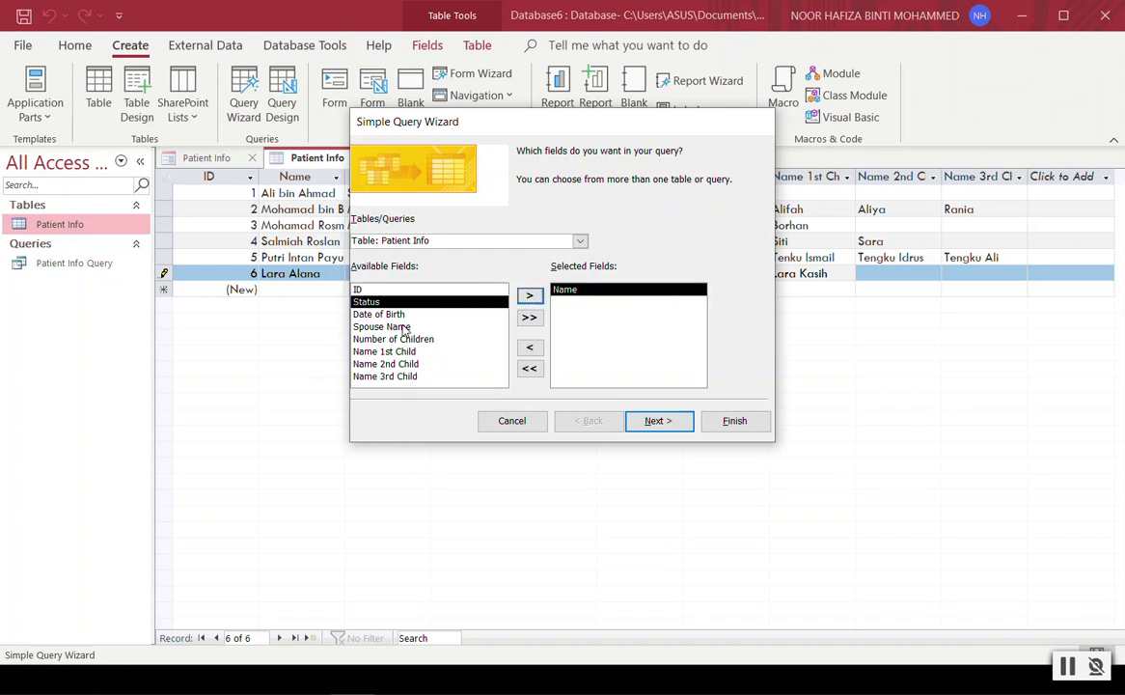
left_click(405, 327)
left_click(526, 298)
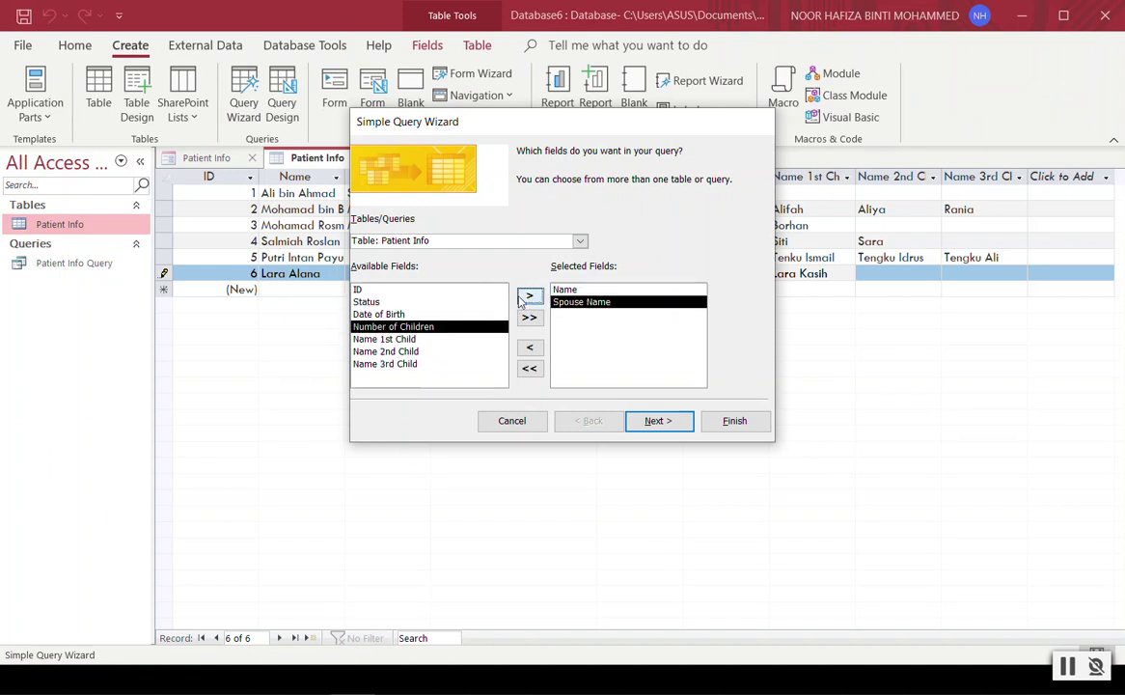
left_click(529, 296)
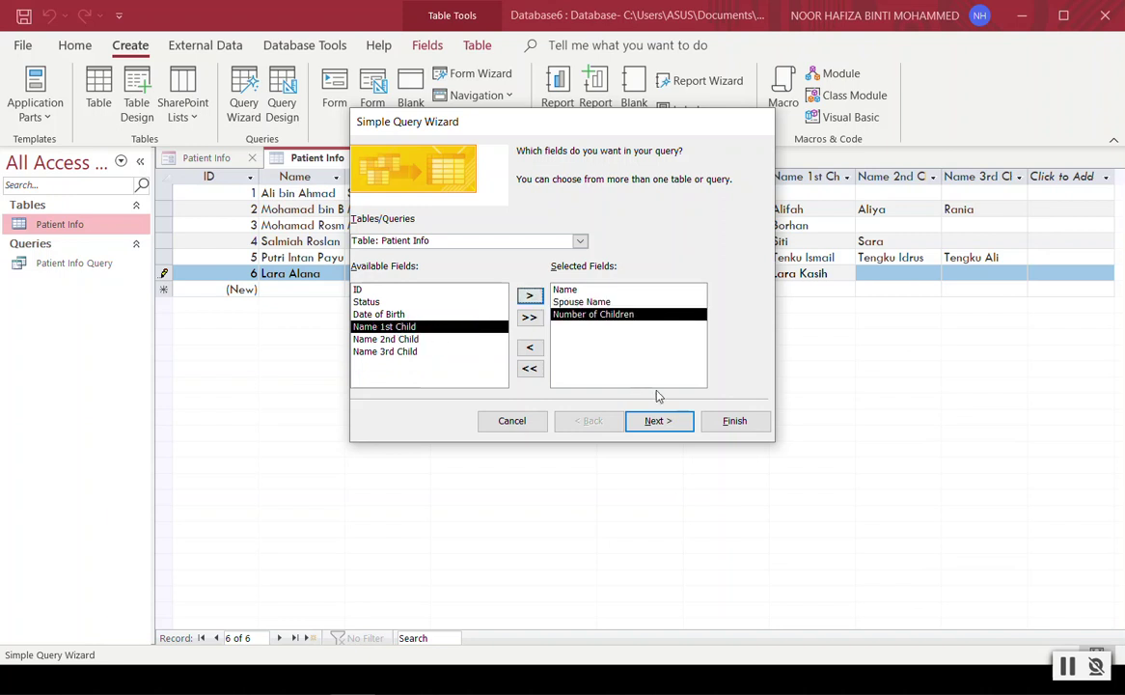
left_click(676, 421)
left_click(678, 421)
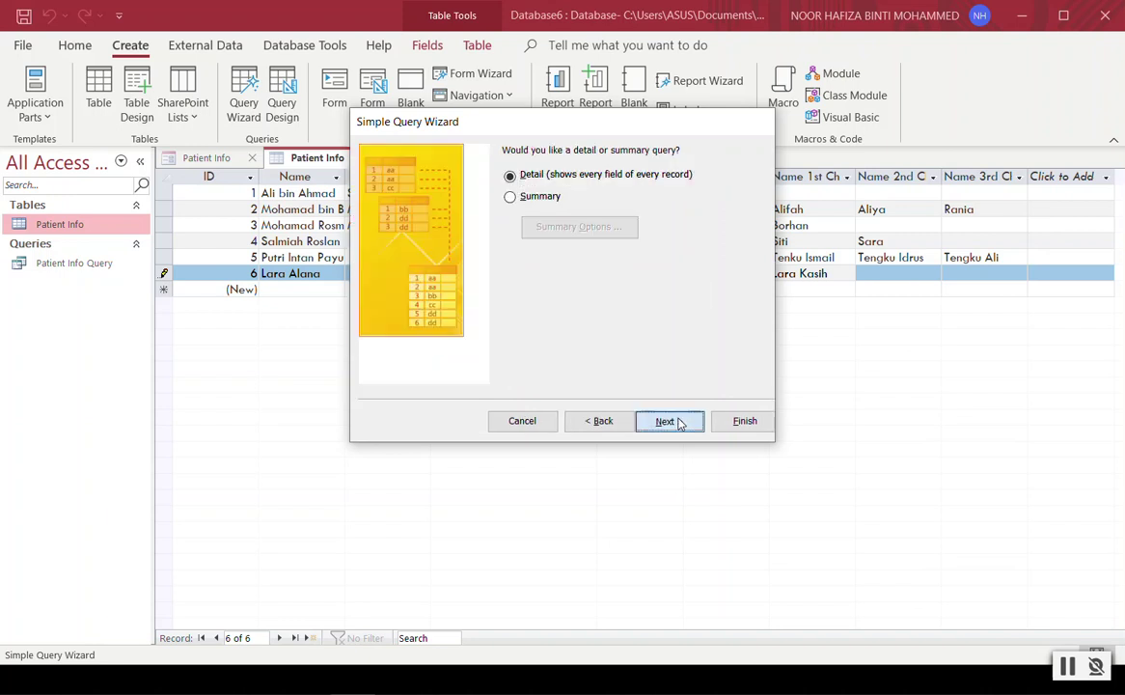
left_click(743, 421)
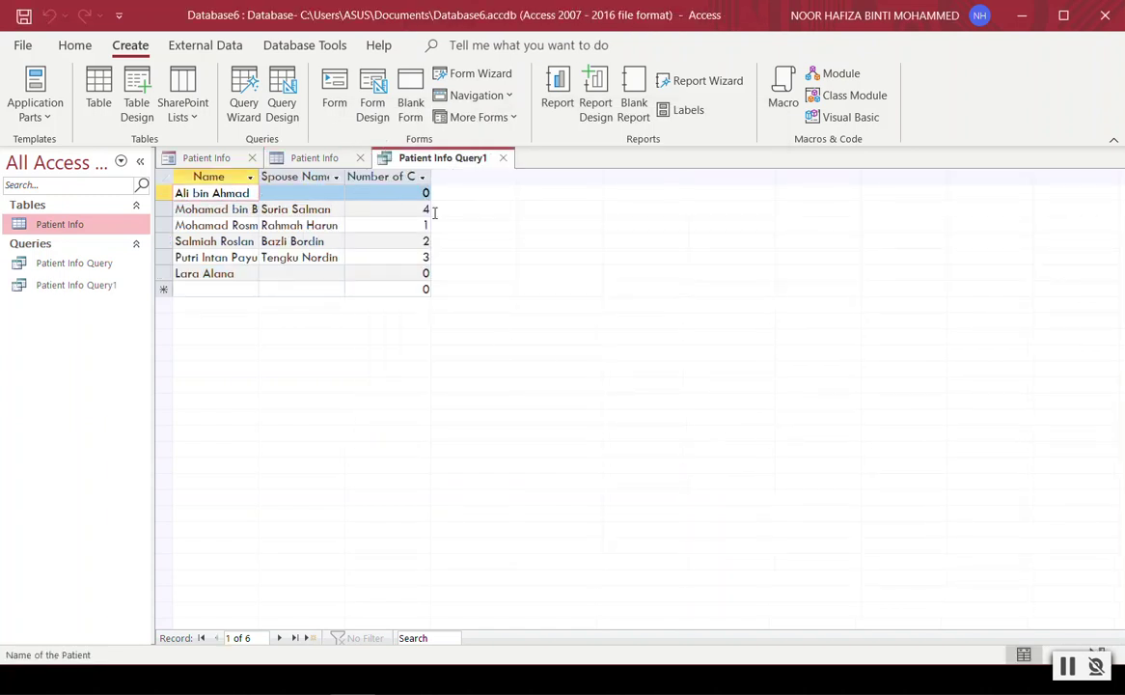
- Check the sort and filter options of the Name and Spouse Name columns in the new query
left_click(249, 177)
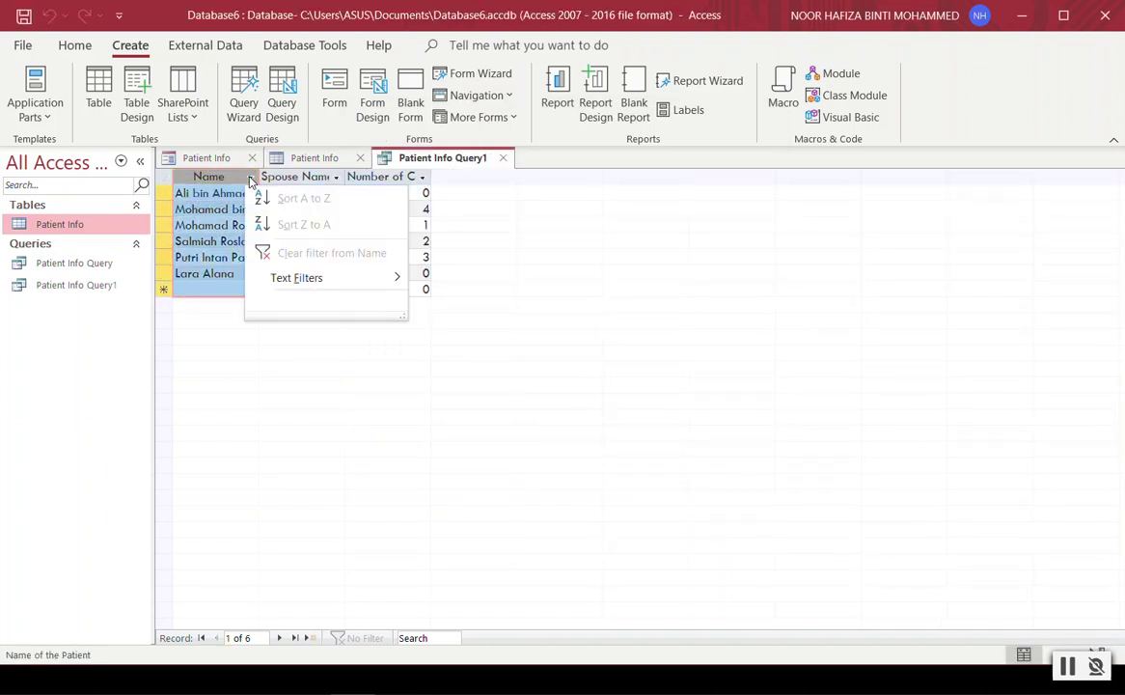
left_click(328, 184)
left_click(336, 179)
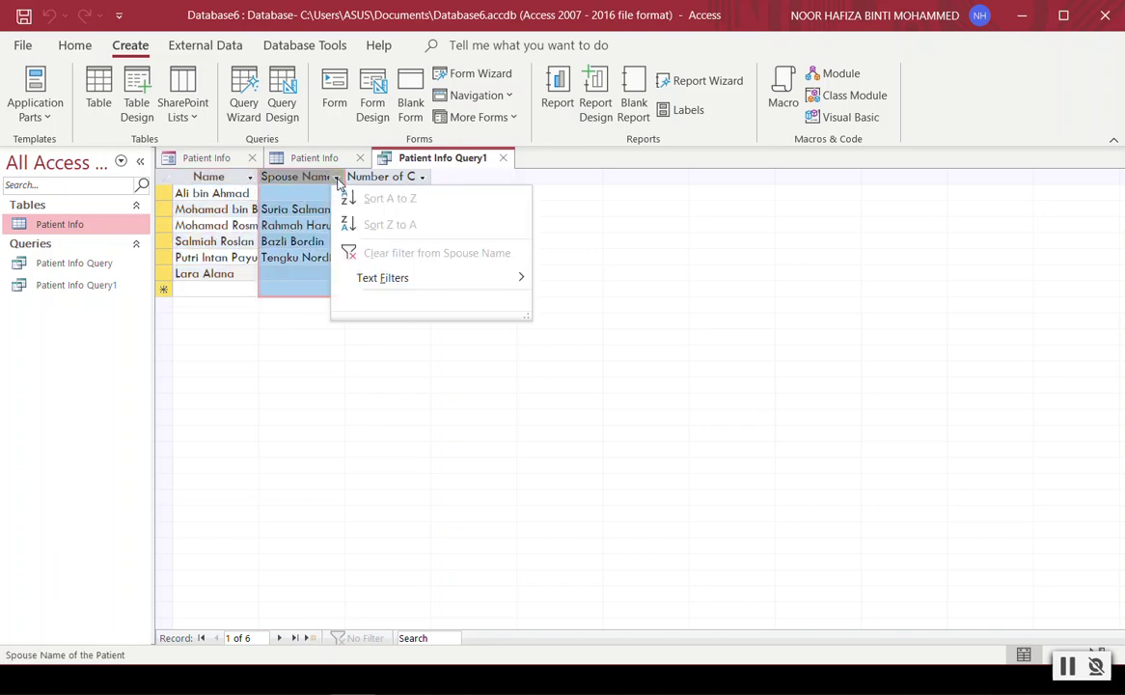
left_click(660, 275)
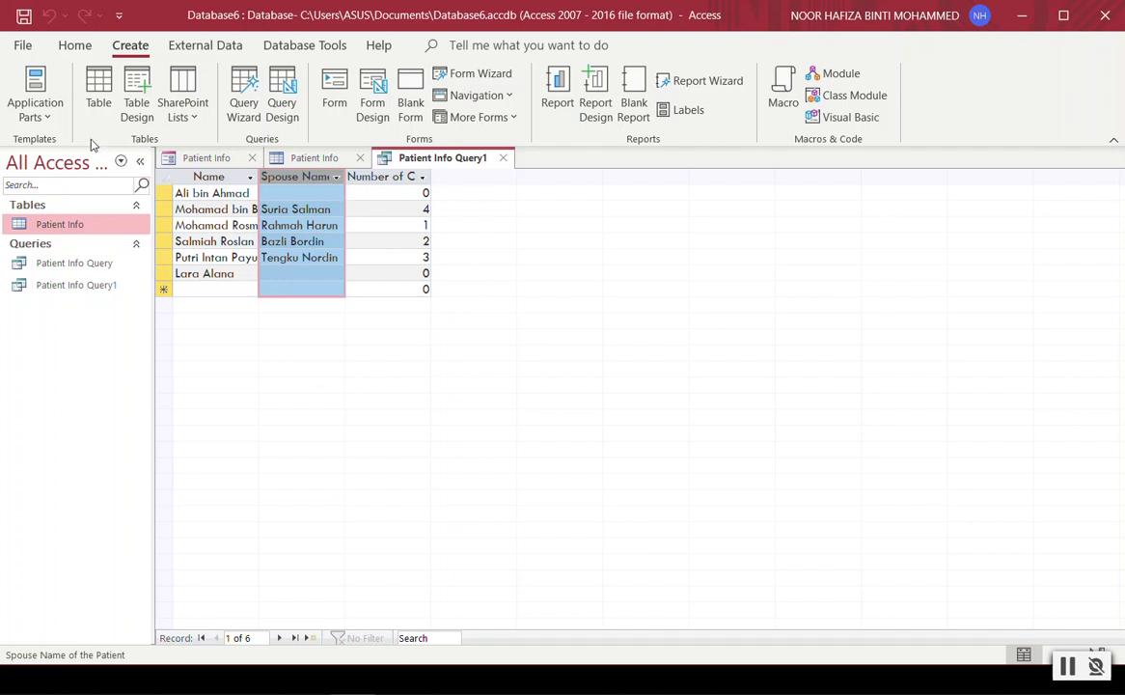
- View the new query's field grid in Design View and return to its datasheet
left_click(66, 48)
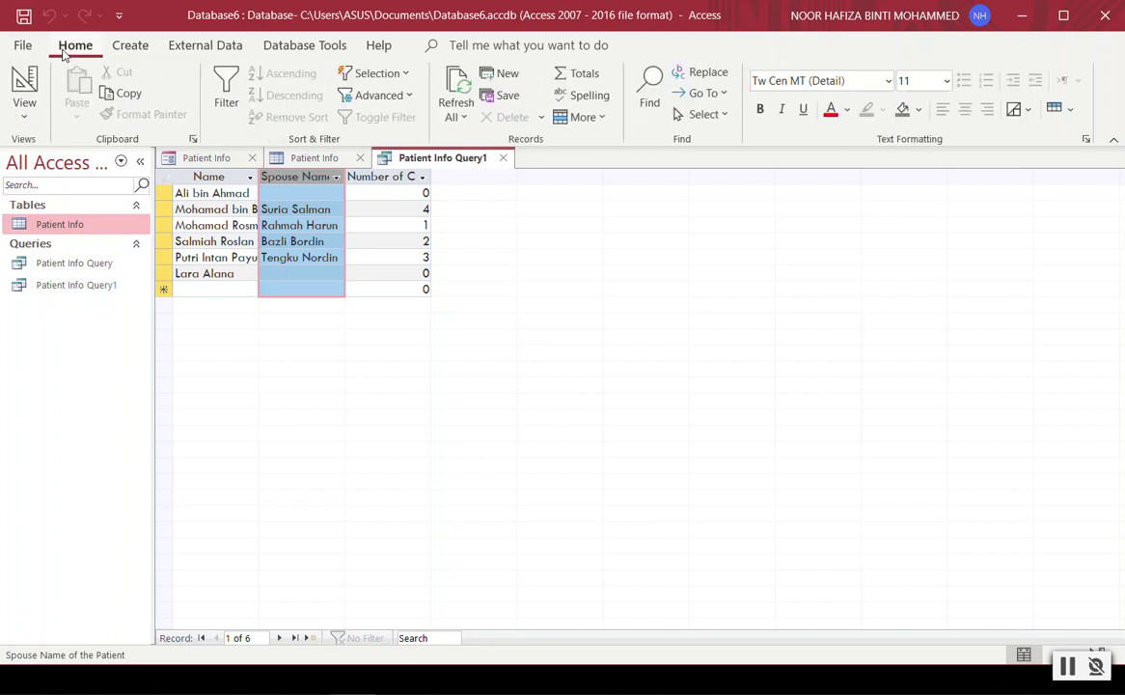
left_click(24, 104)
left_click(86, 239)
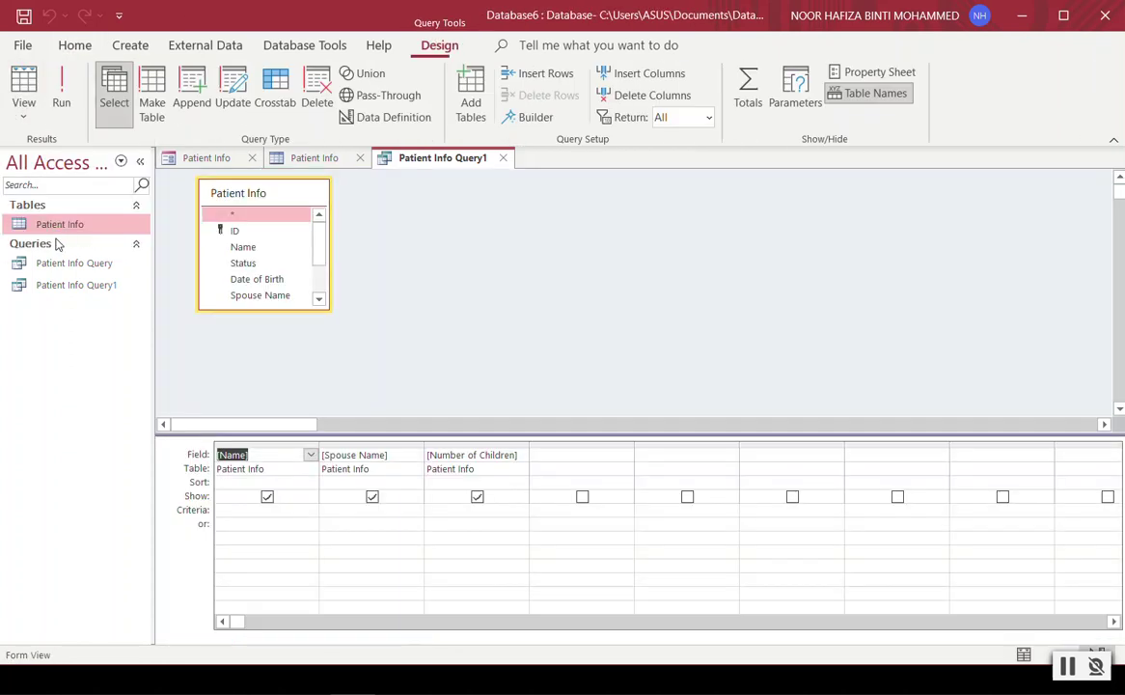
left_click(23, 106)
left_click(87, 153)
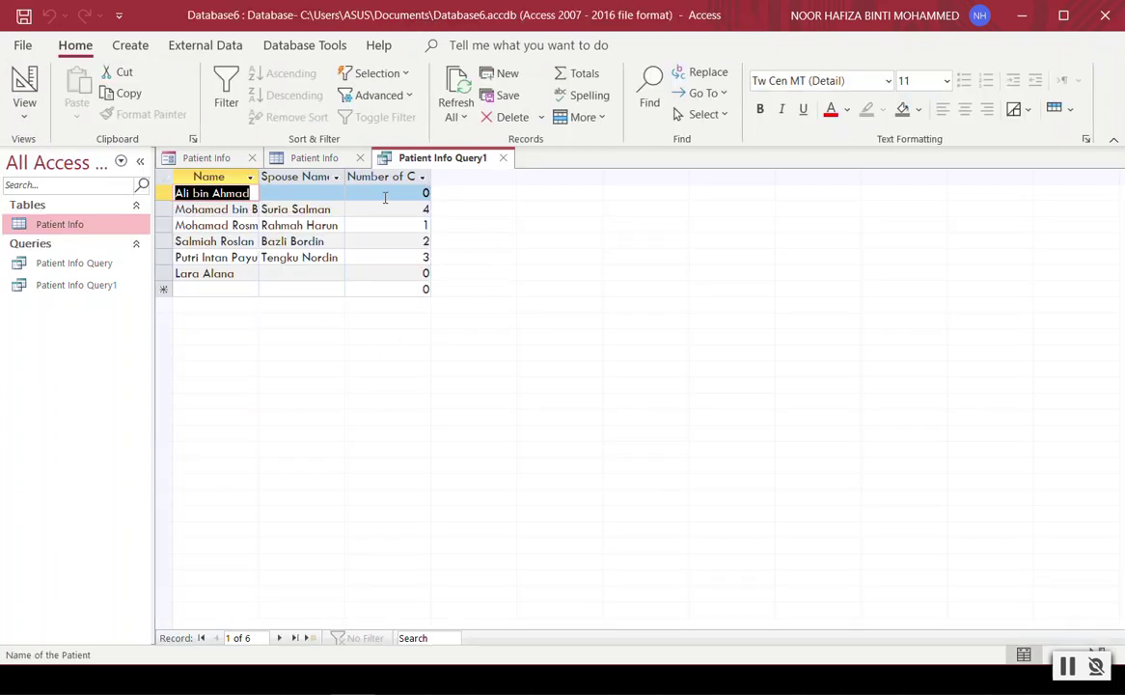
- Sort the query by Spouse Name in ascending order in Design View and show the result in Datasheet View
left_click(29, 118)
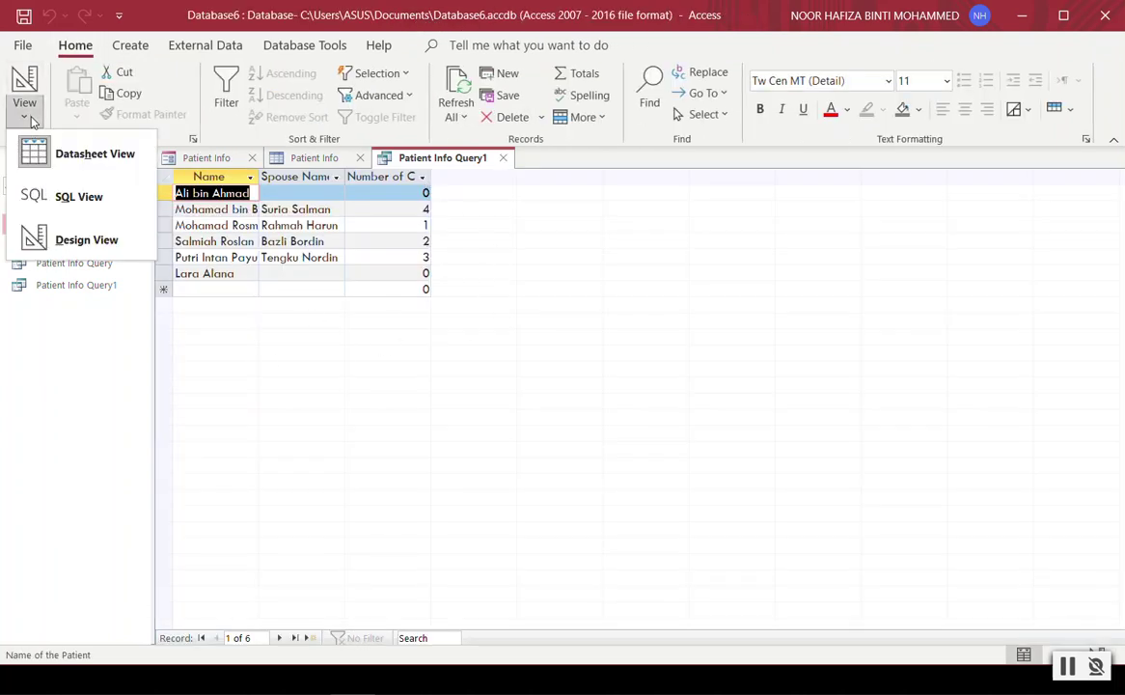
left_click(88, 238)
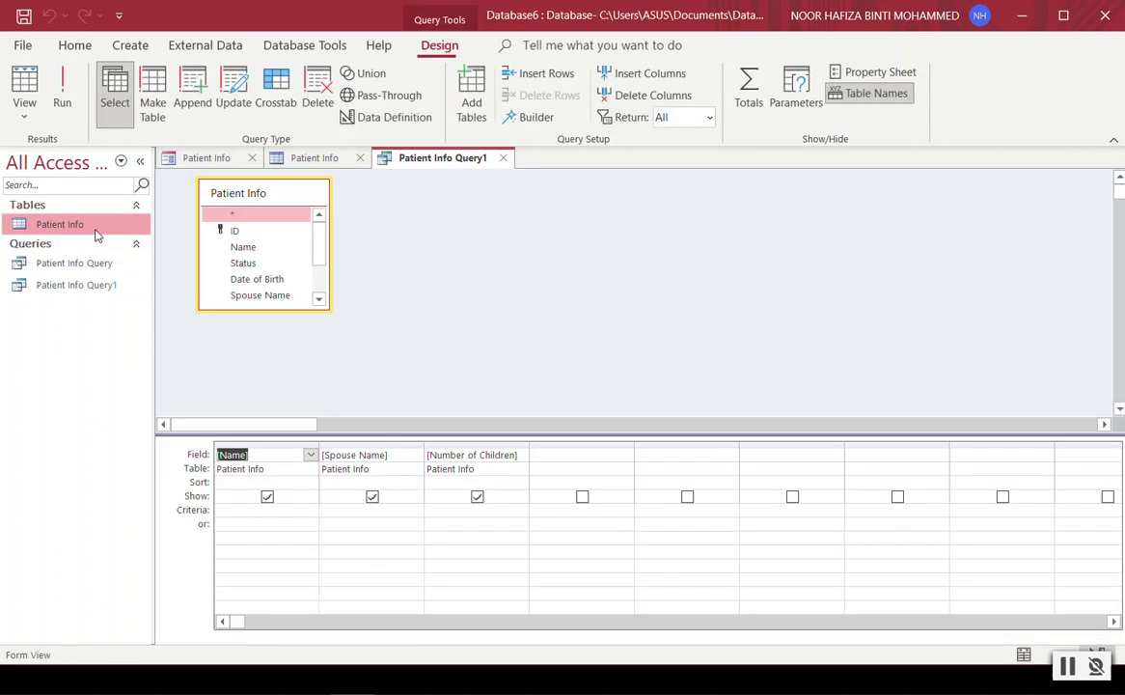
left_click(416, 483)
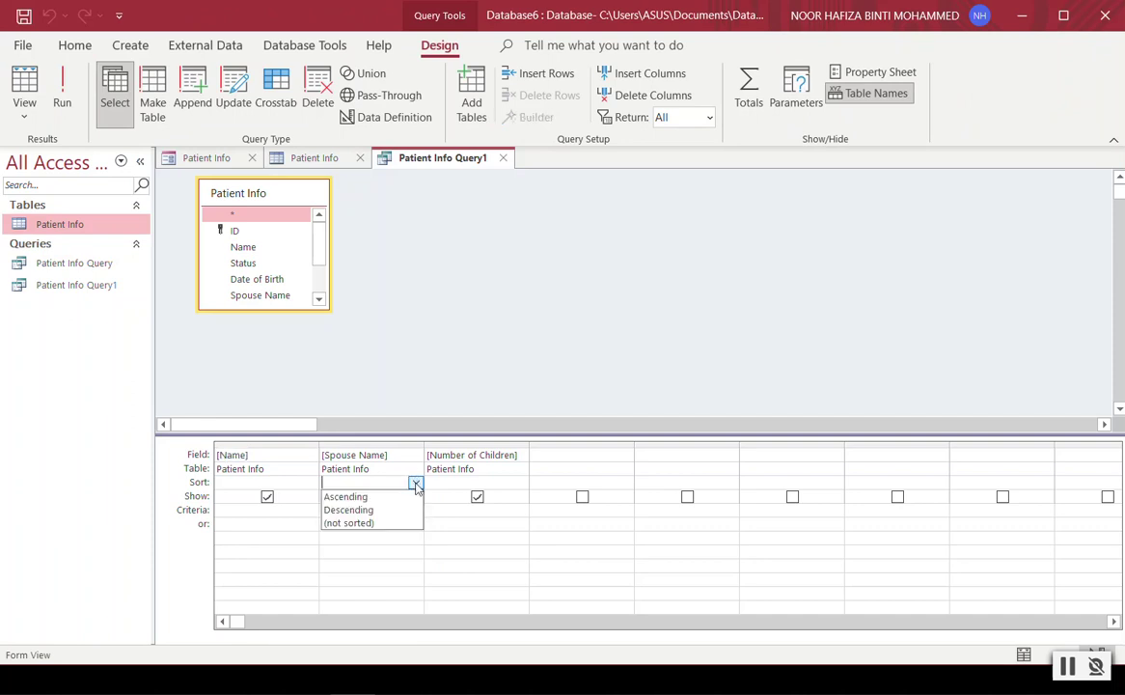
left_click(352, 500)
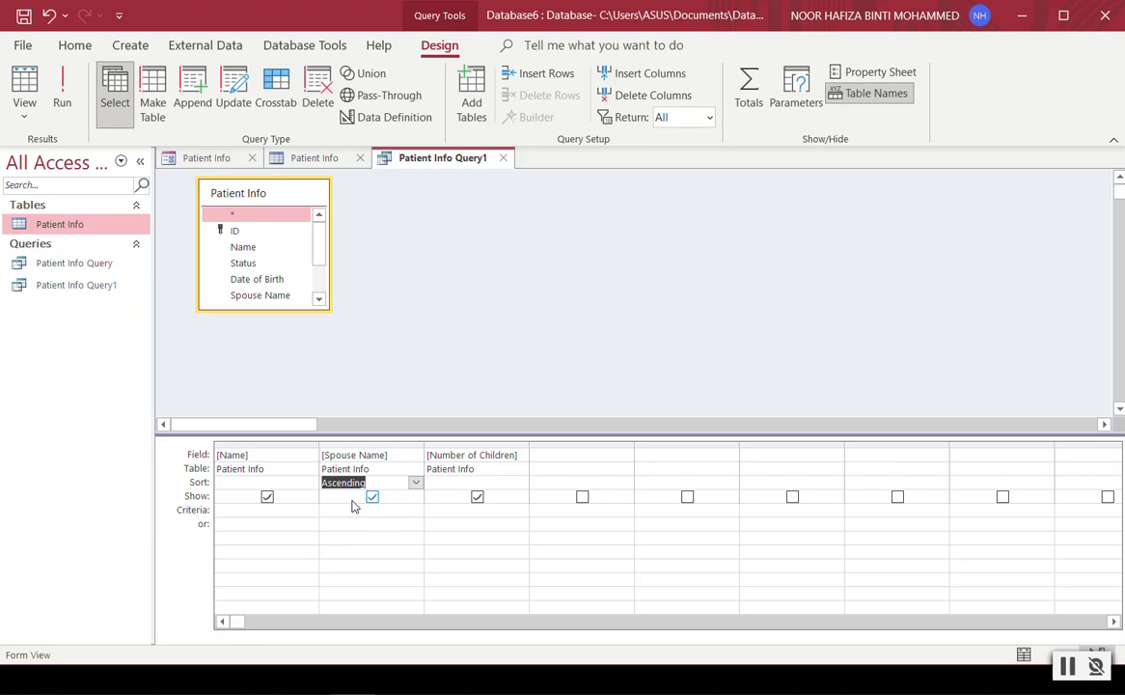
left_click(25, 114)
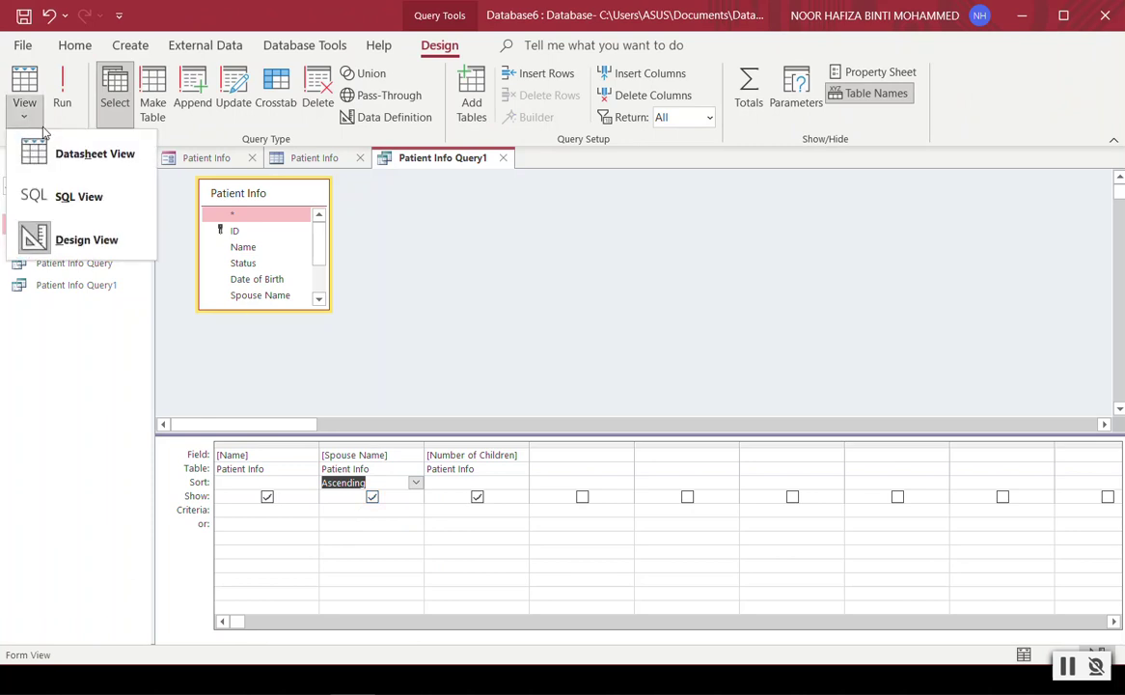
left_click(67, 151)
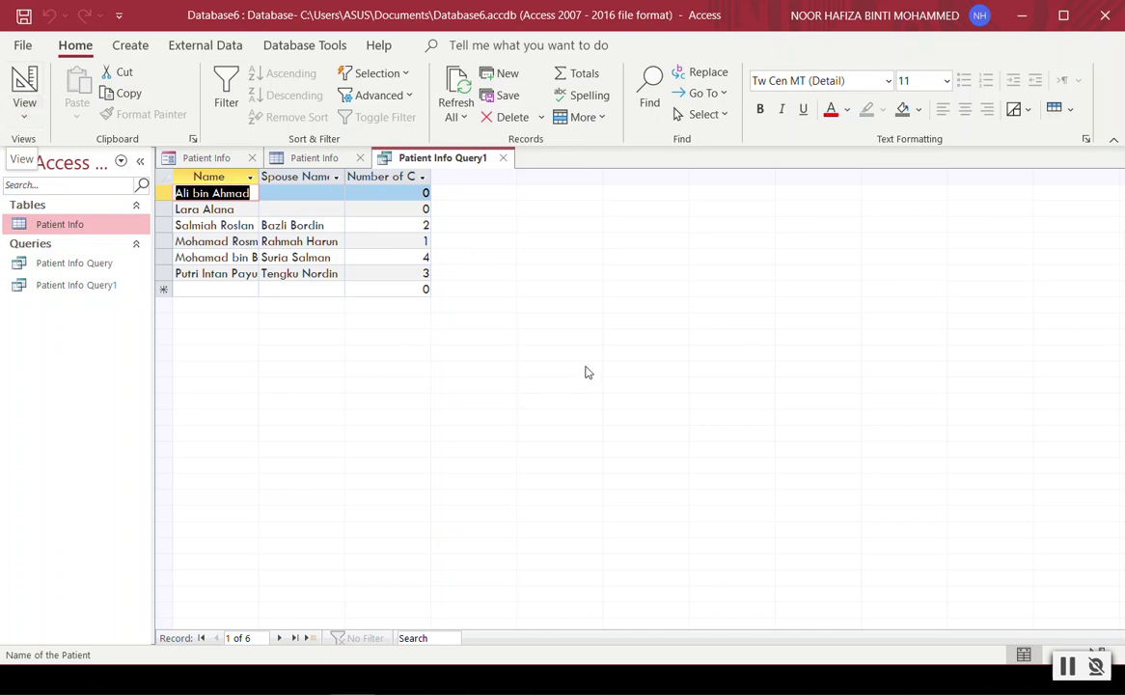
- Return to the Patient Info form and switch it to Form View
left_click(317, 157)
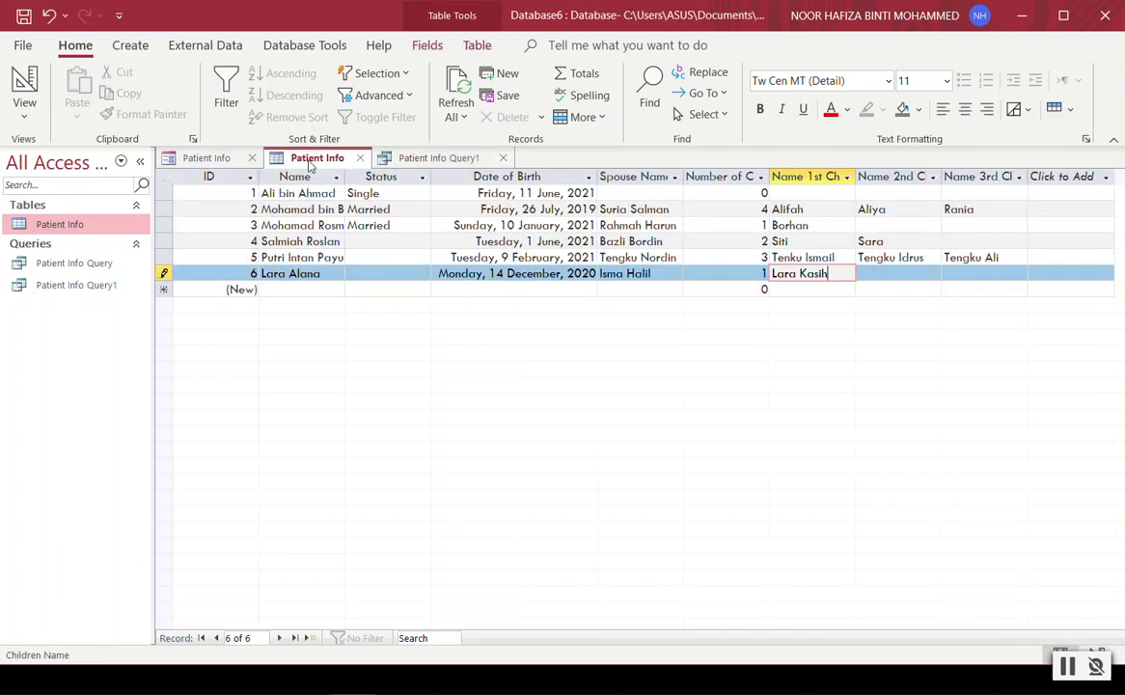
left_click(208, 158)
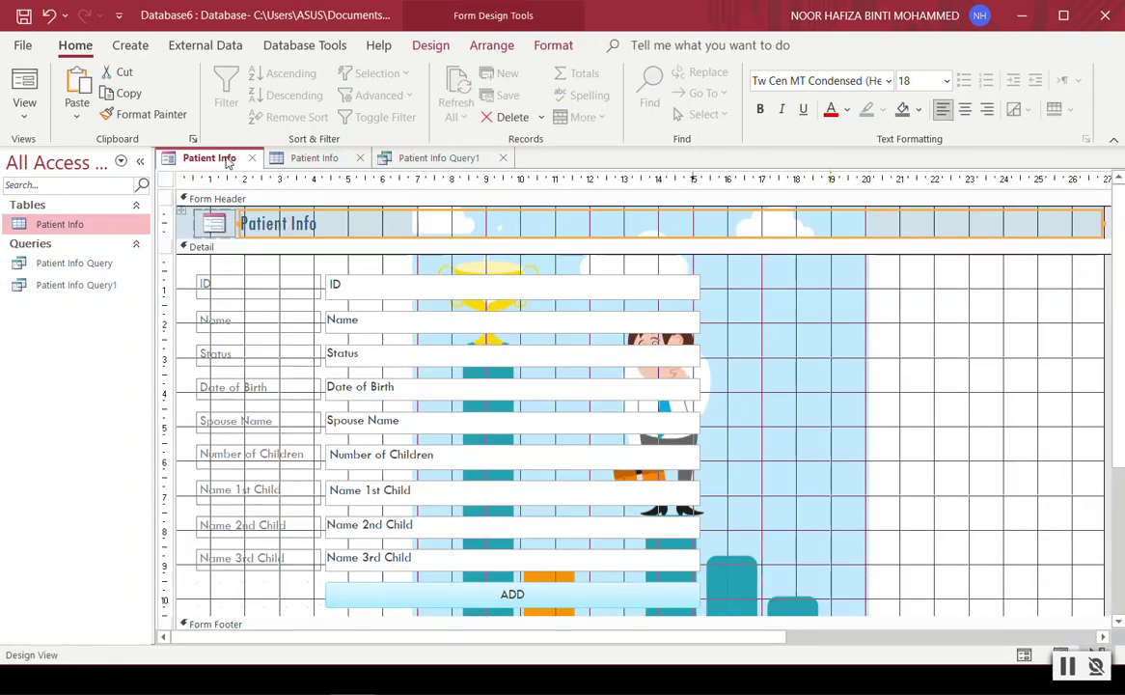
left_click(24, 108)
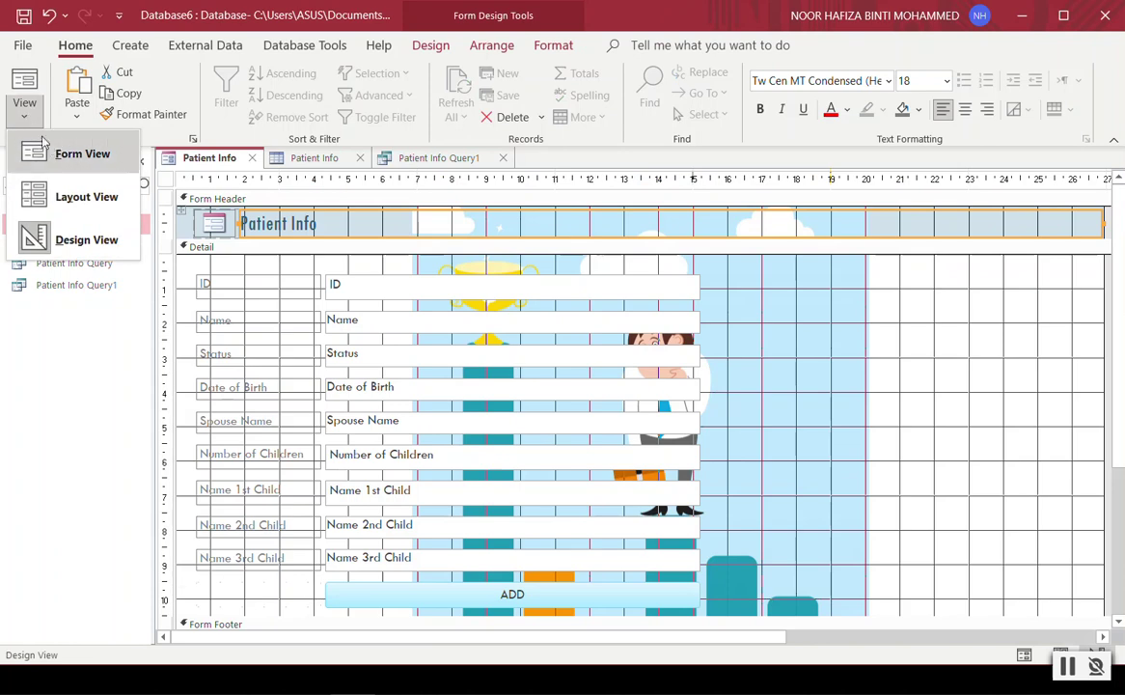
left_click(51, 153)
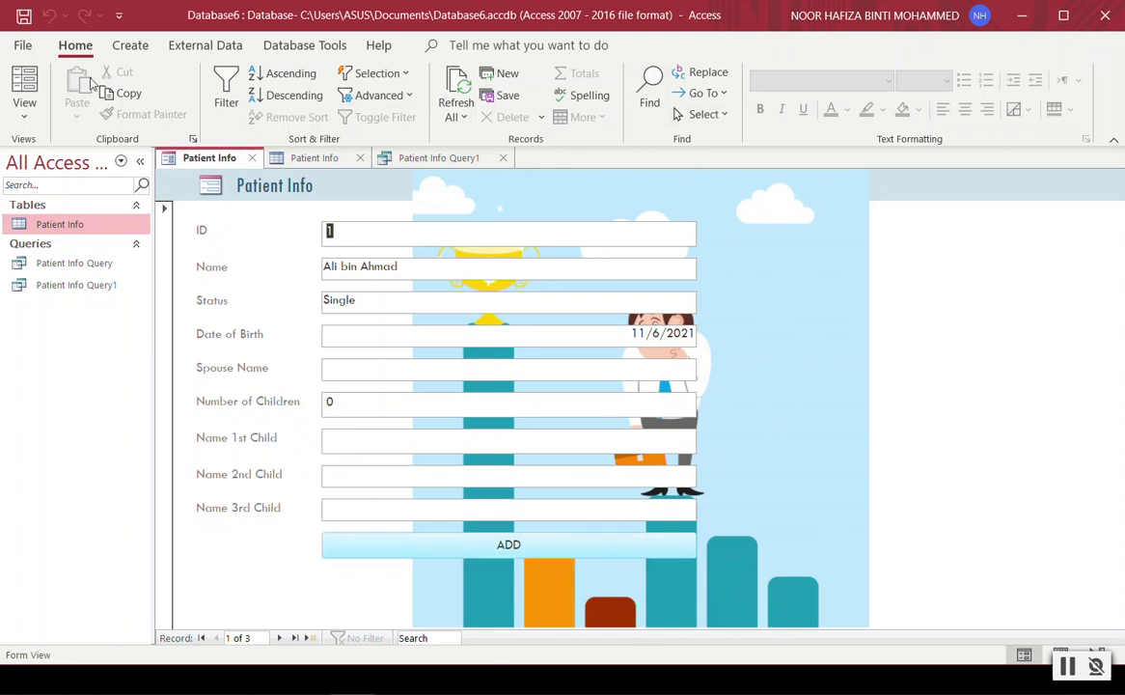
- Review the Patient Info form's pages in Print Preview and close the preview
left_click(19, 45)
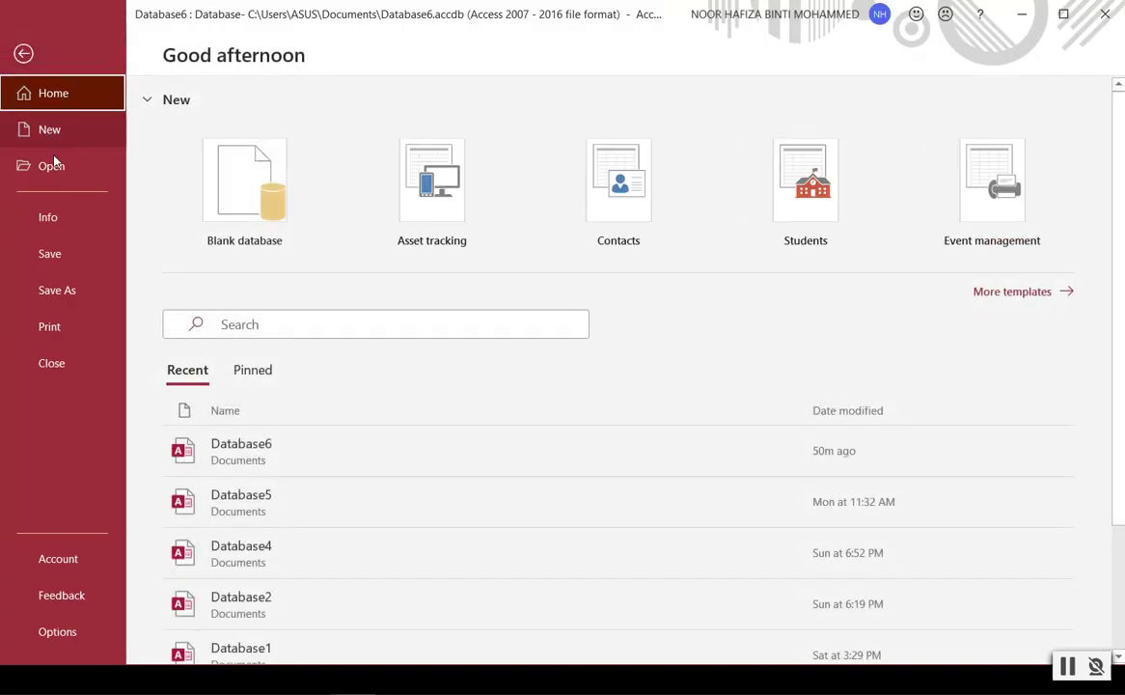
left_click(90, 328)
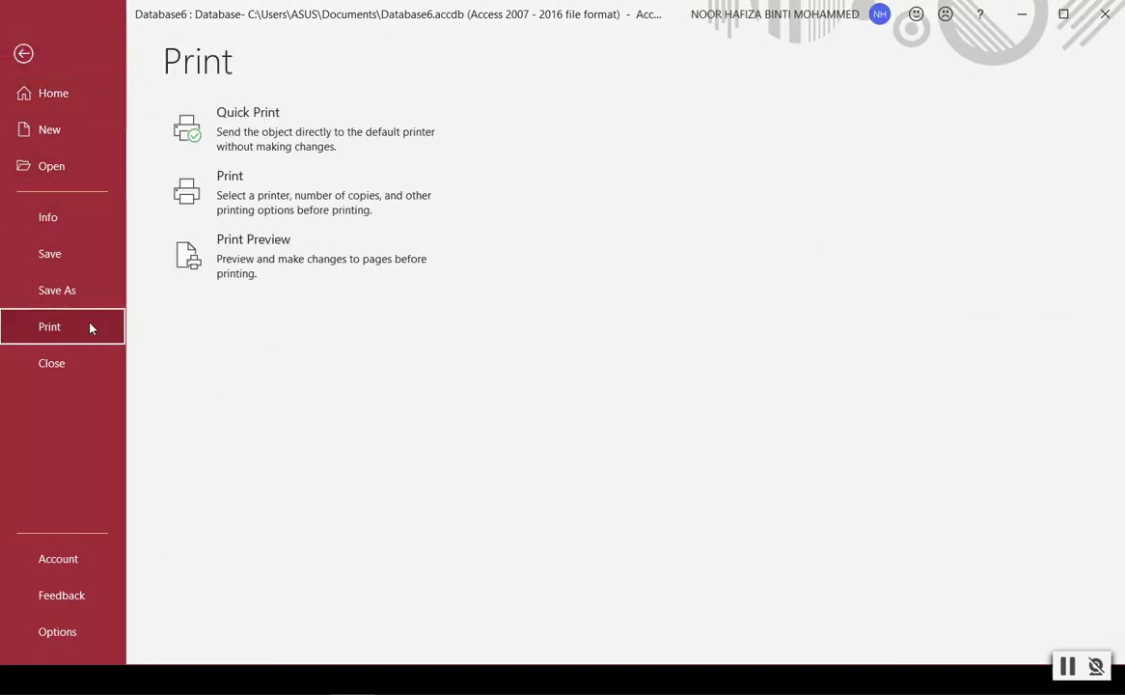
left_click(220, 241)
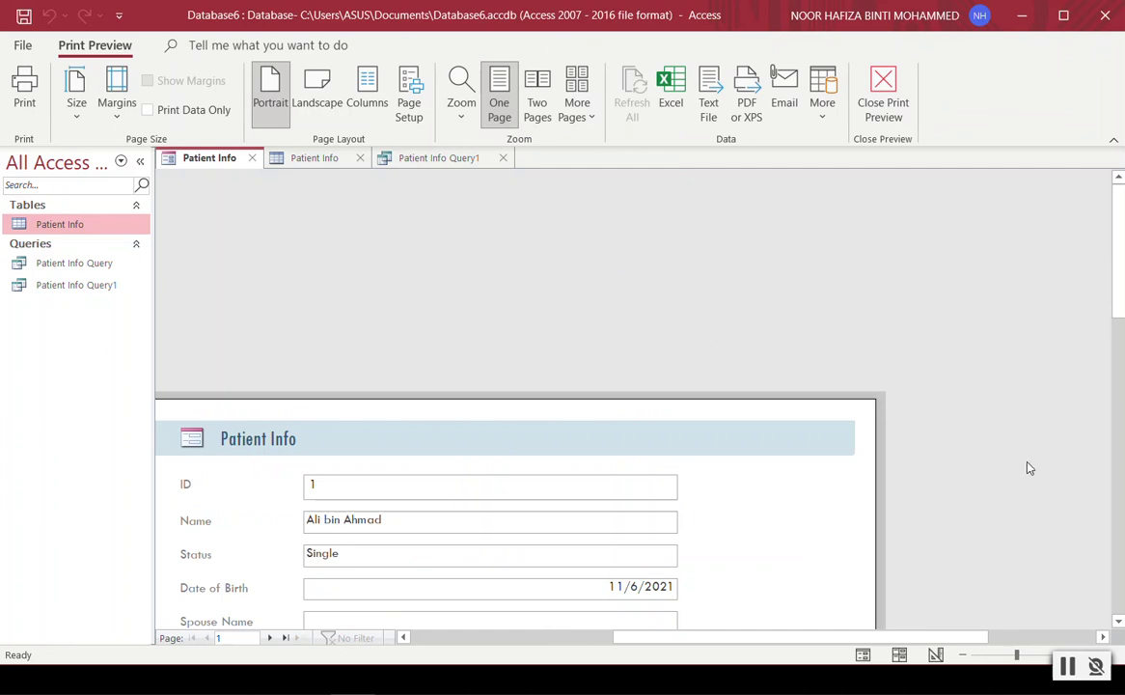
scroll(1110, 291, "down", 3)
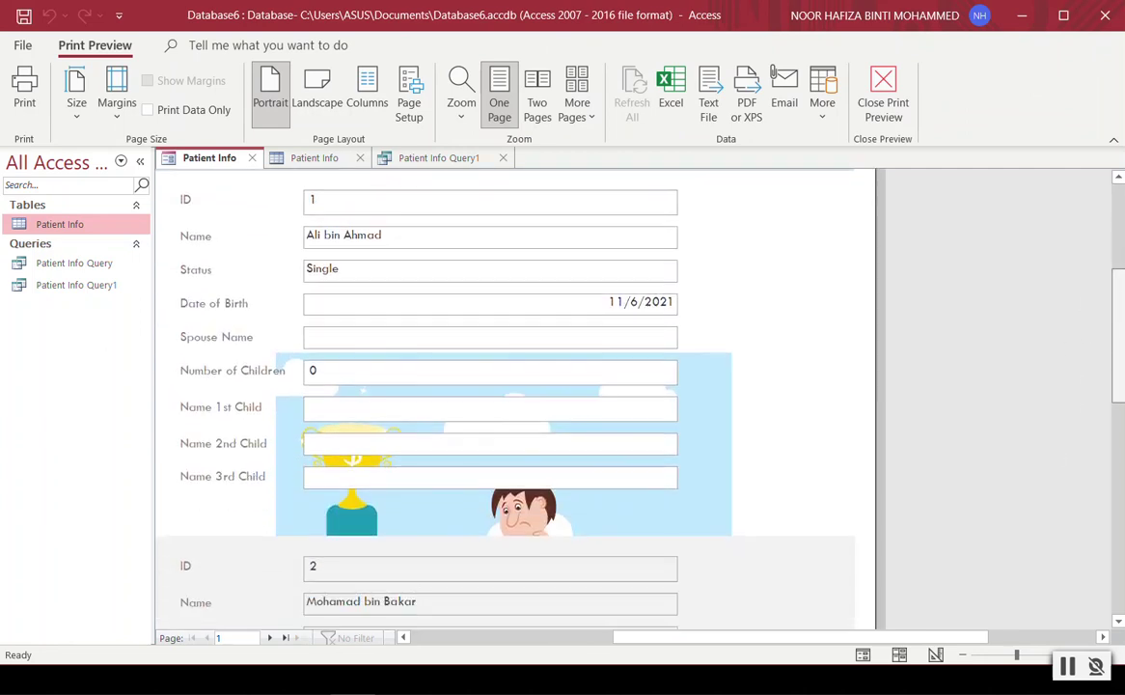
scroll(511, 386, "down", 10)
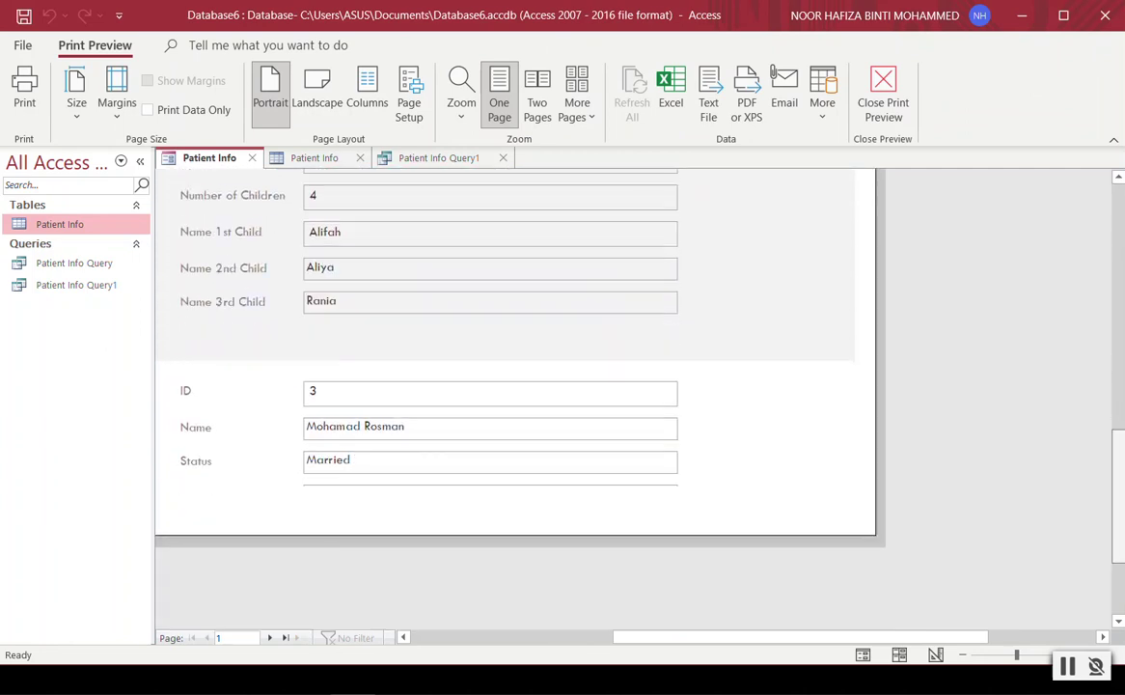
scroll(512, 386, "up", 4)
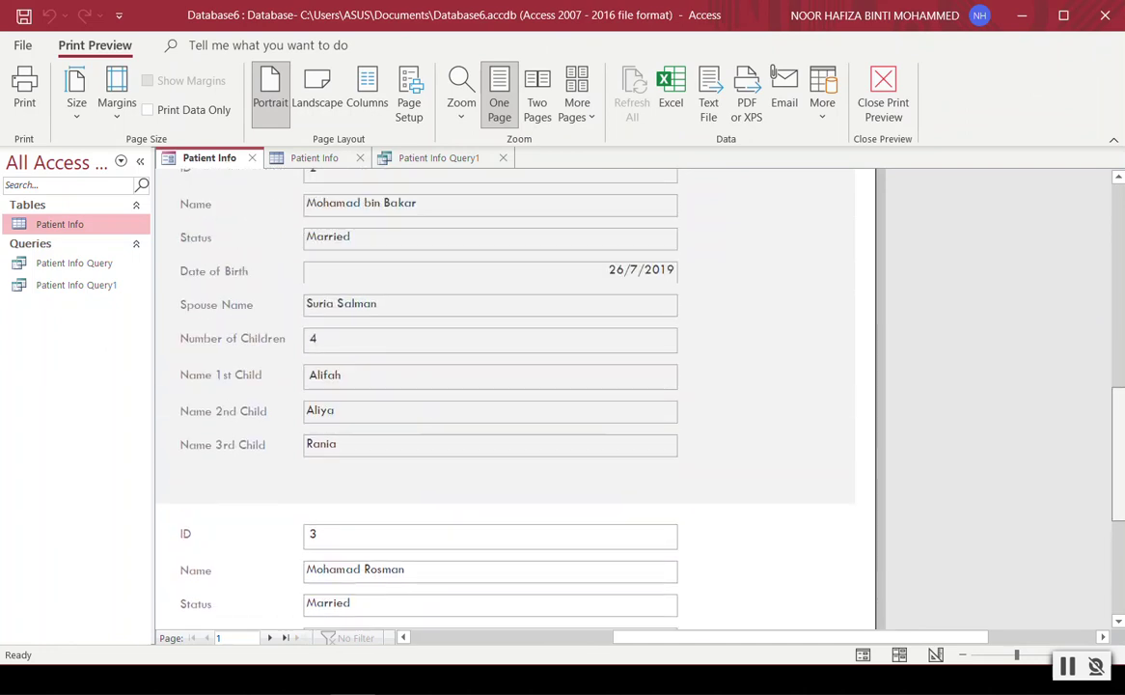
scroll(511, 386, "up", 5)
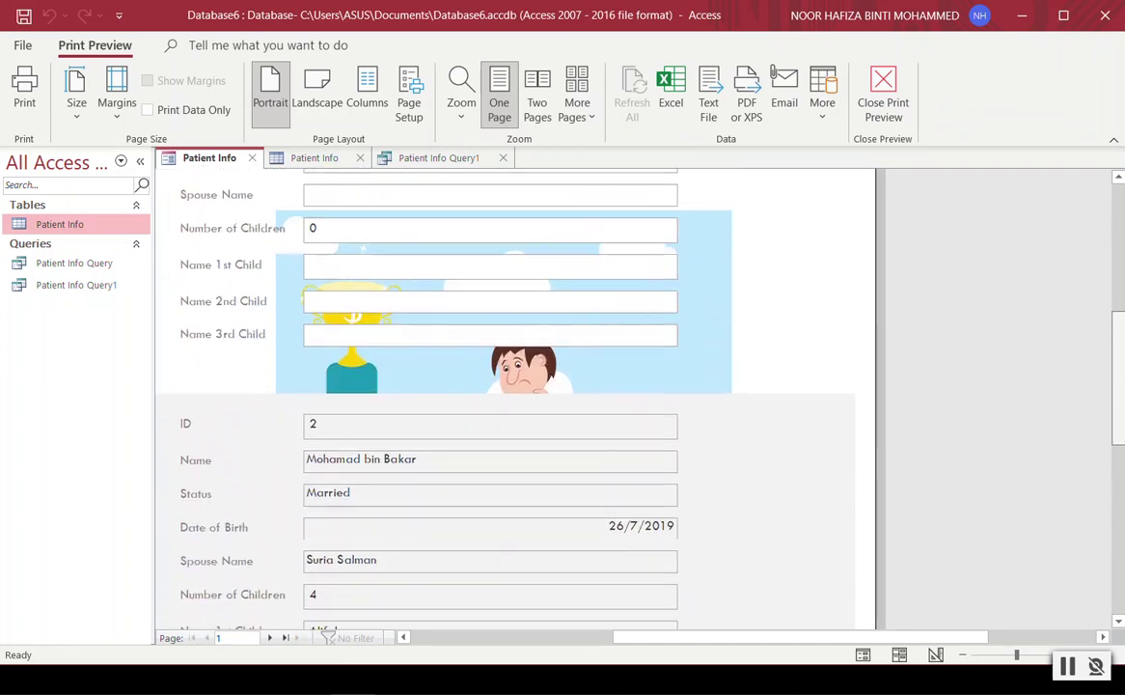
scroll(511, 386, "up", 8)
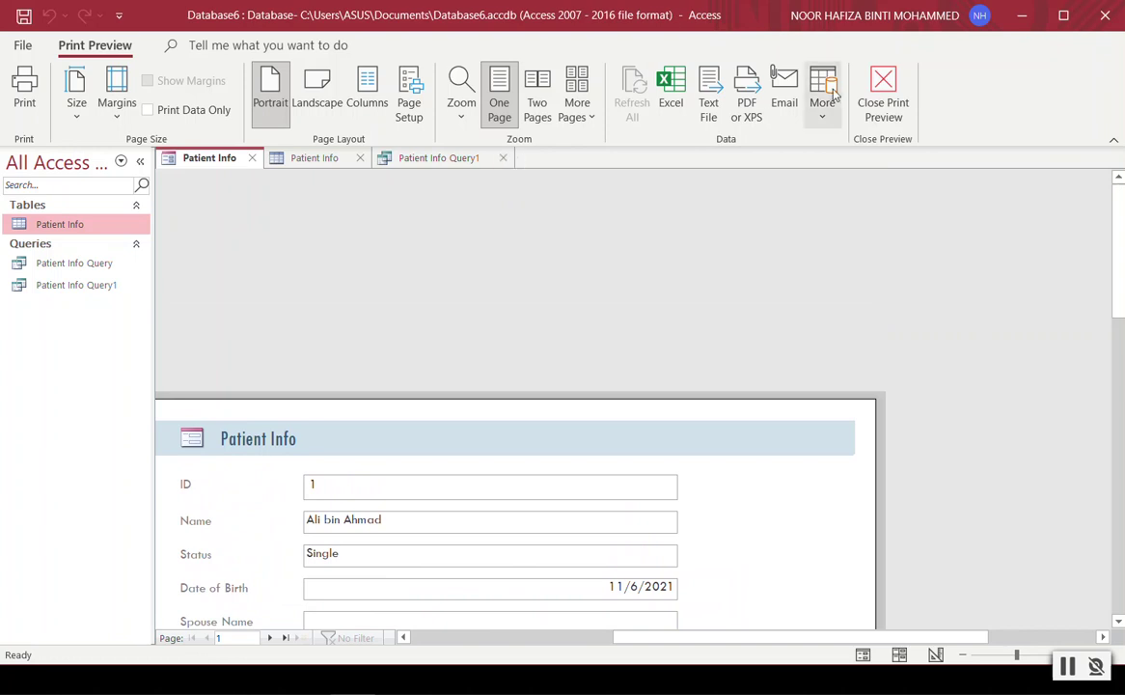
left_click(883, 97)
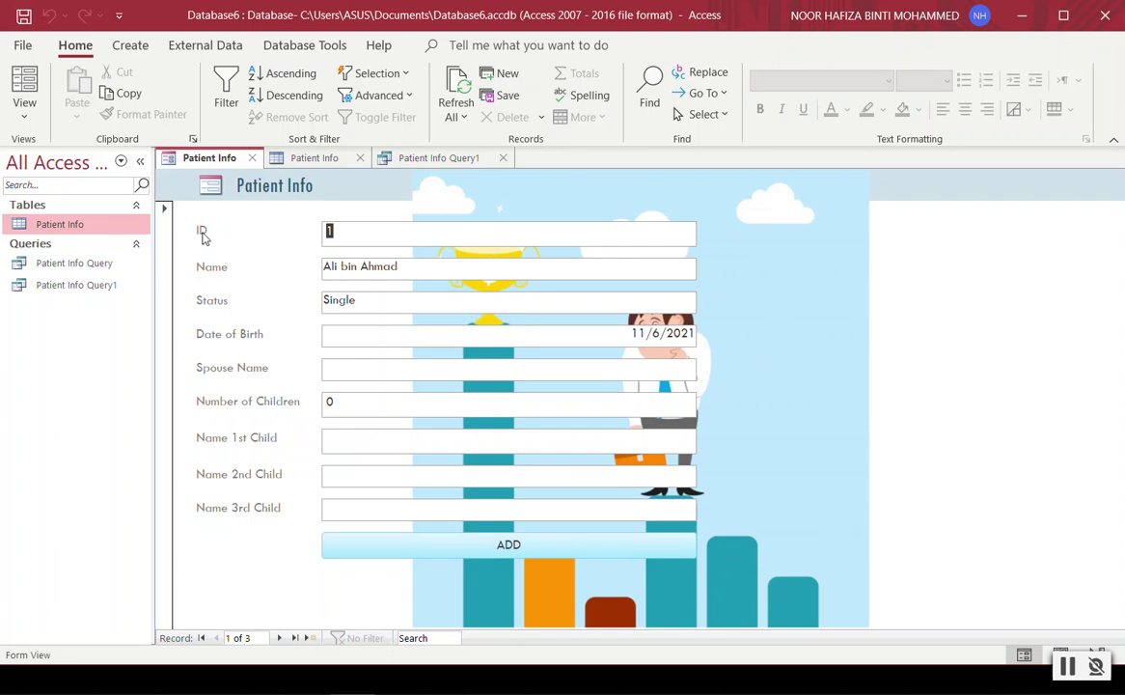
- Switch the Patient Info form to Layout View and set its background image to 624114
left_click(24, 113)
left_click(72, 157)
left_click(24, 106)
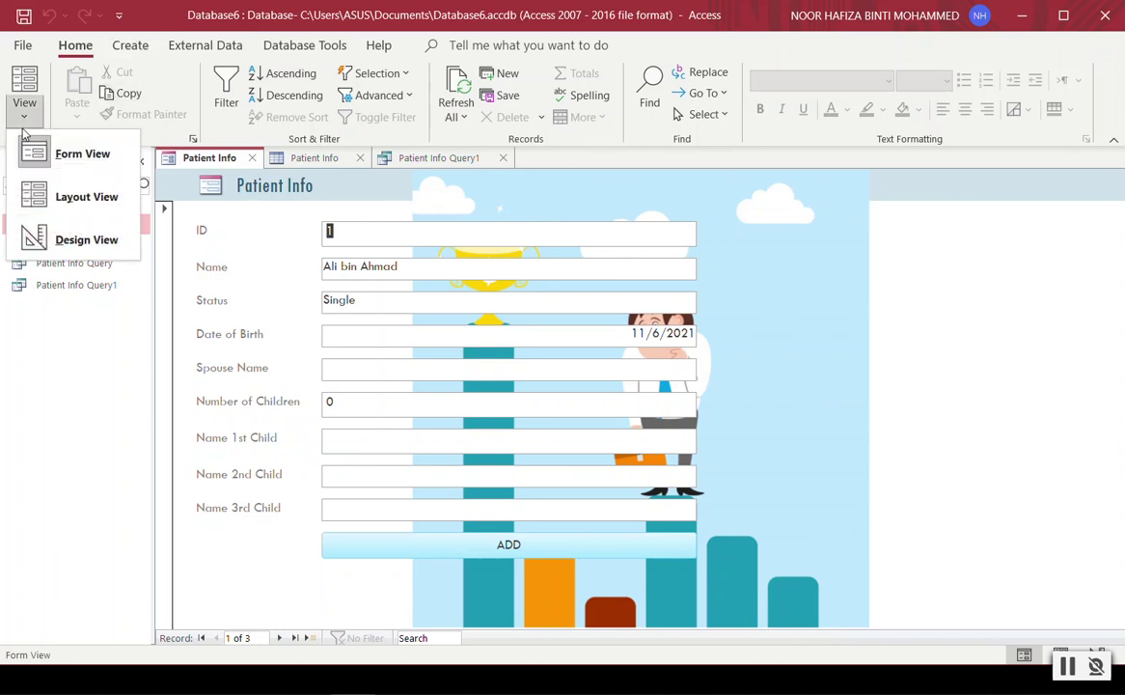
left_click(83, 196)
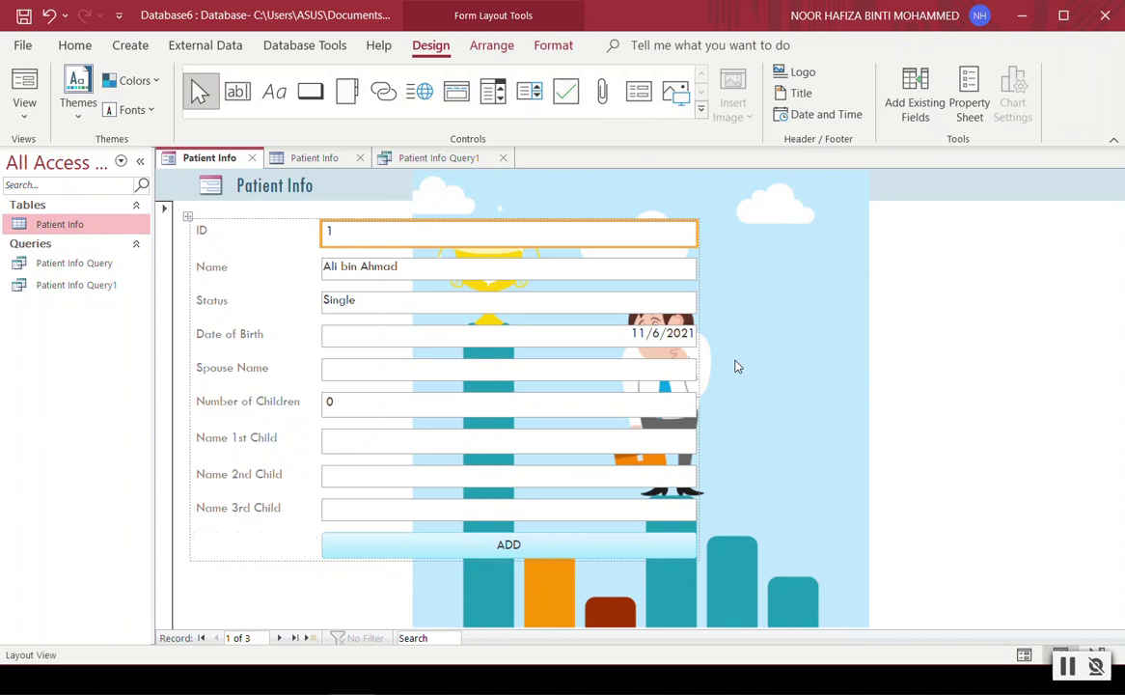
left_click(546, 51)
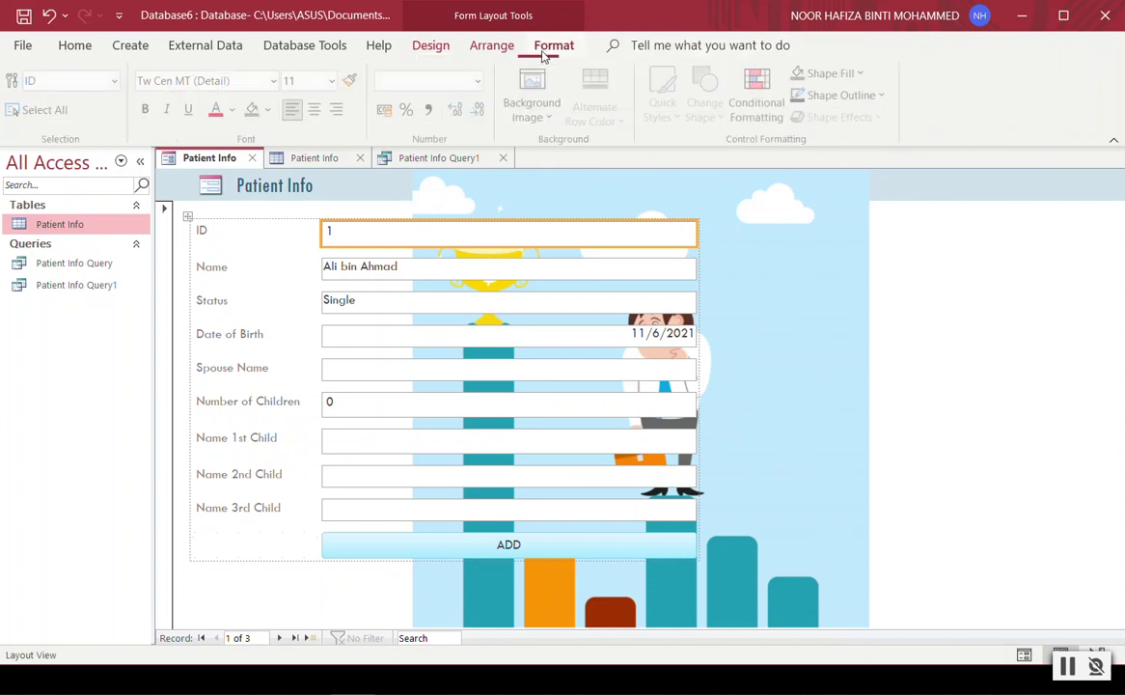
left_click(543, 116)
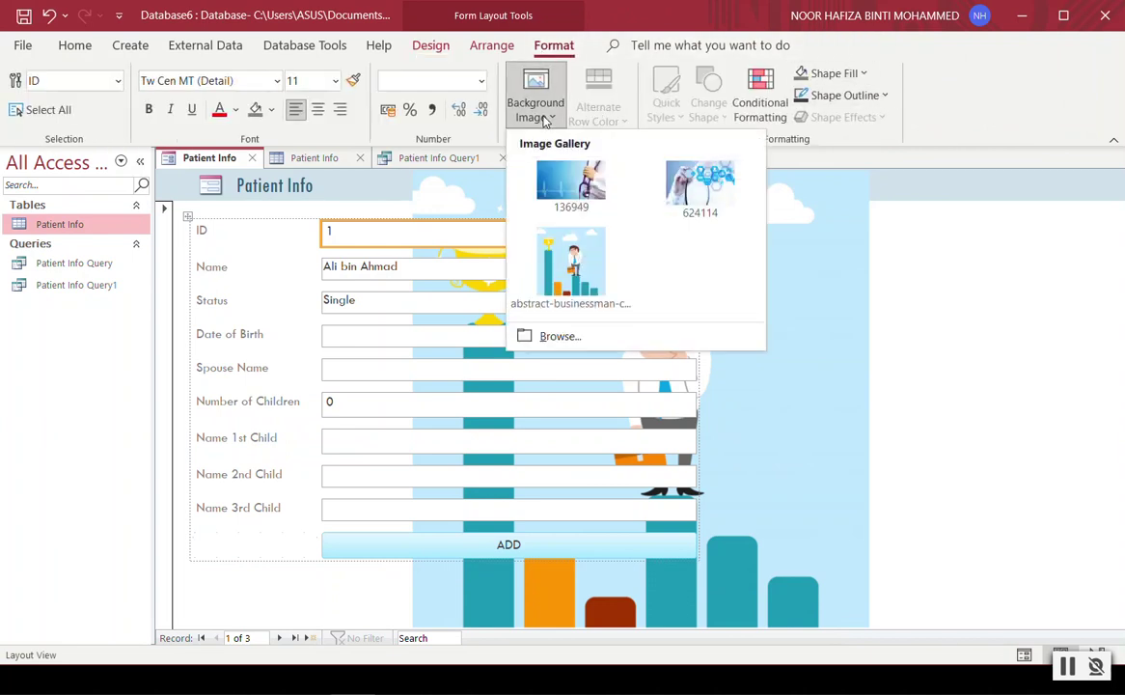
left_click(695, 185)
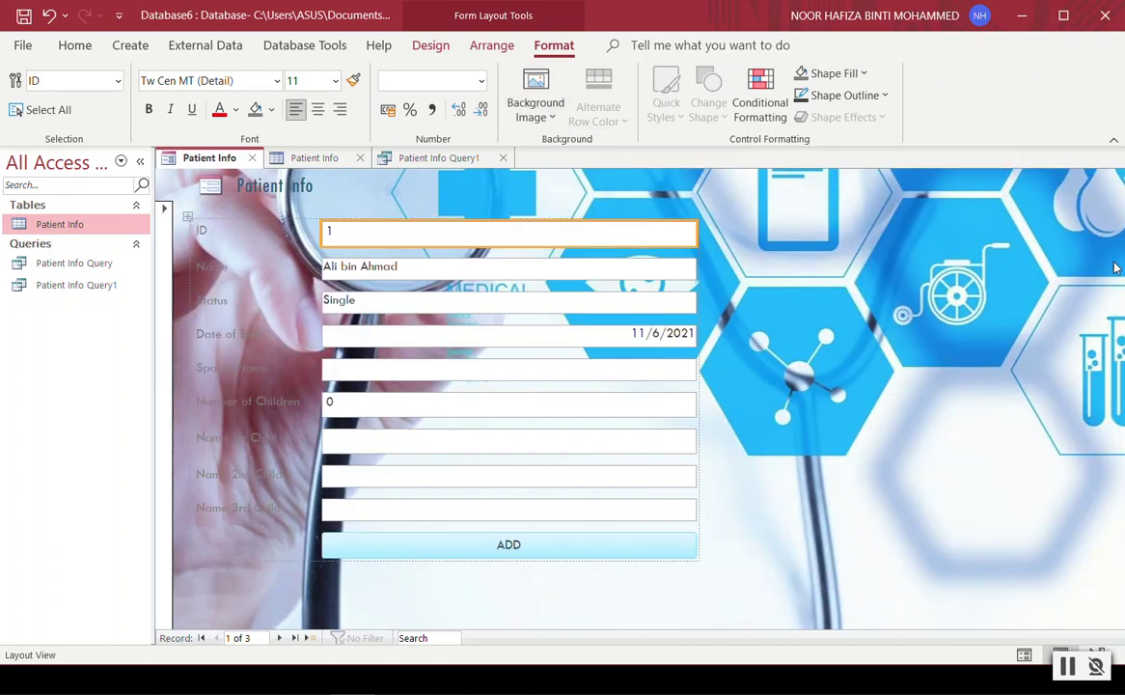
- Open the Patient Info form in Print Preview and examine how the background prints behind the records
left_click(17, 53)
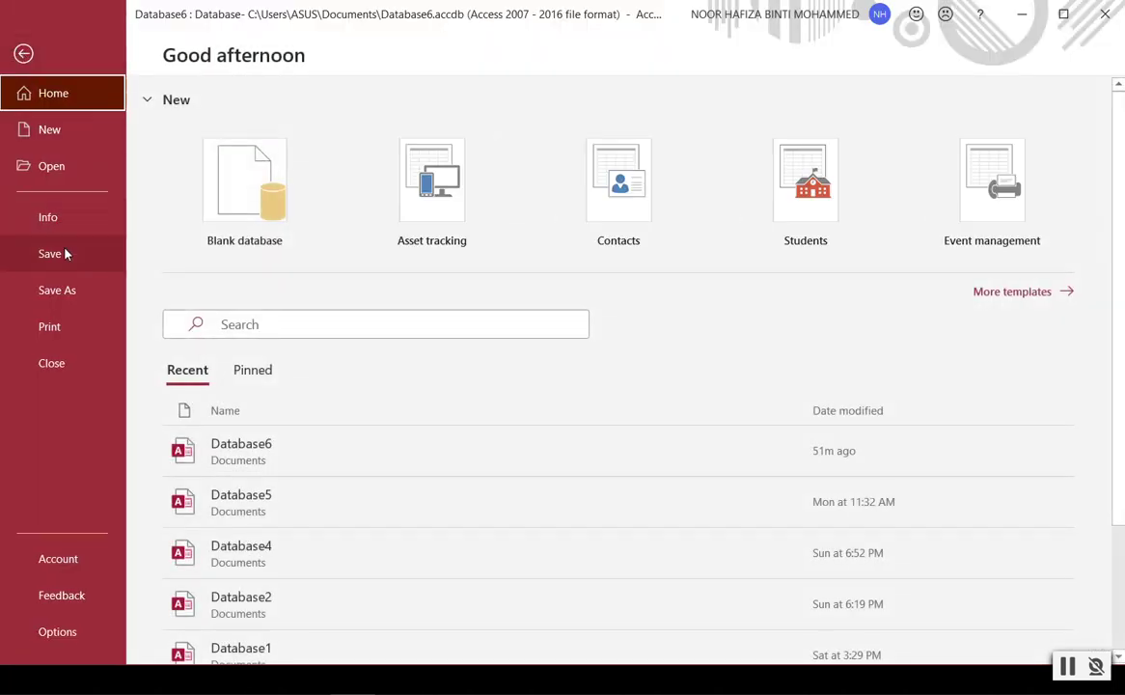
left_click(75, 328)
left_click(243, 251)
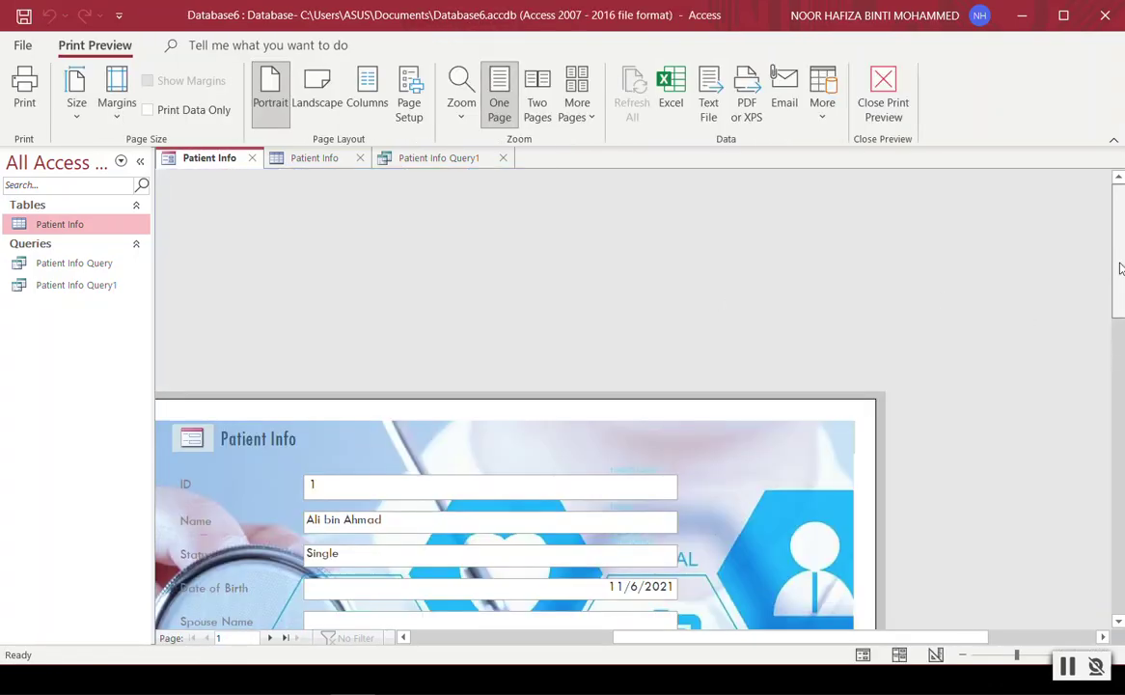
left_click_drag(1117, 228, 1116, 400)
scroll(440, 235, "up", 1)
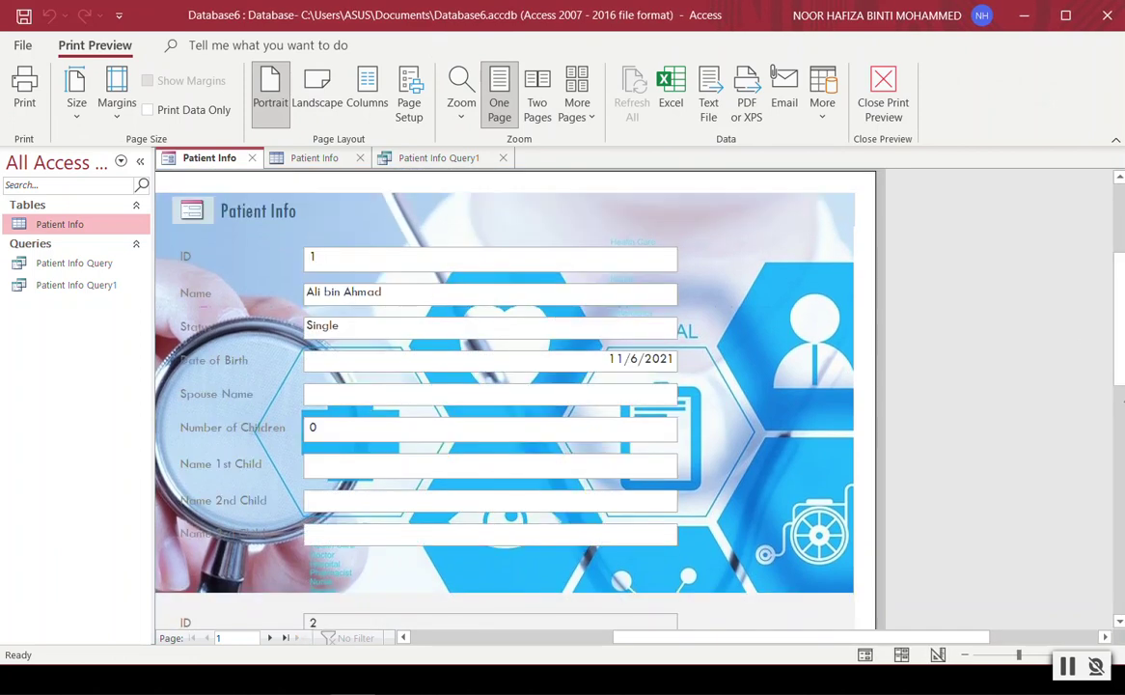
left_click_drag(1121, 350, 1108, 311)
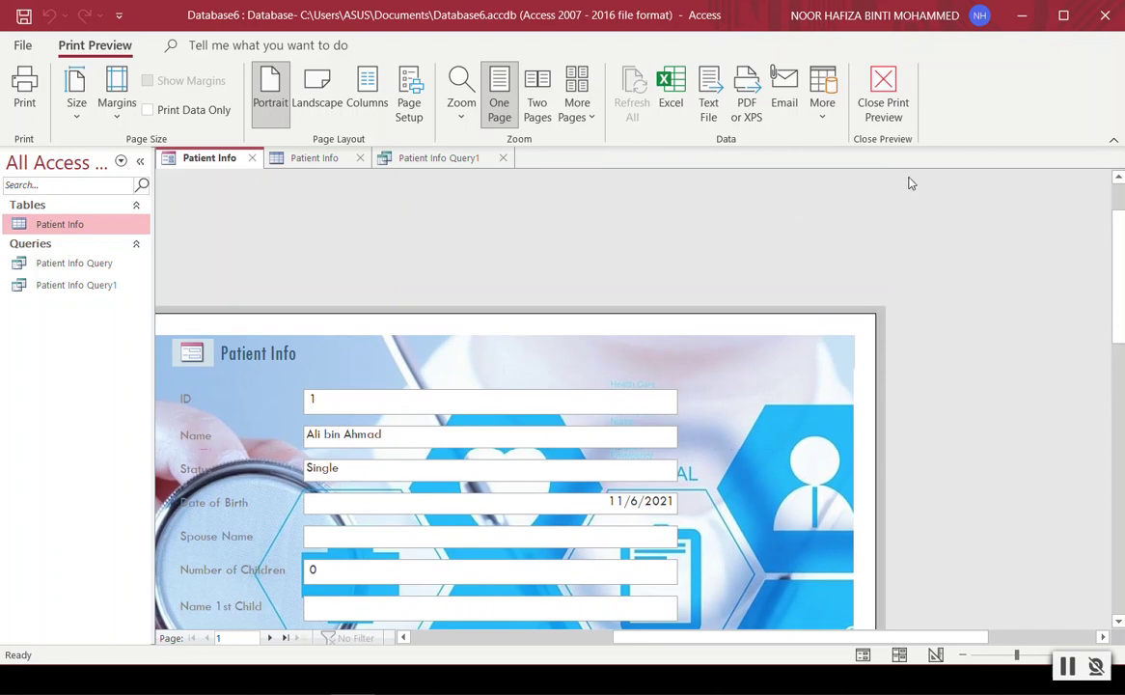
- Compare the whole-page and two-page preview displays, check the multi-page options, and return to one page
left_click(516, 104)
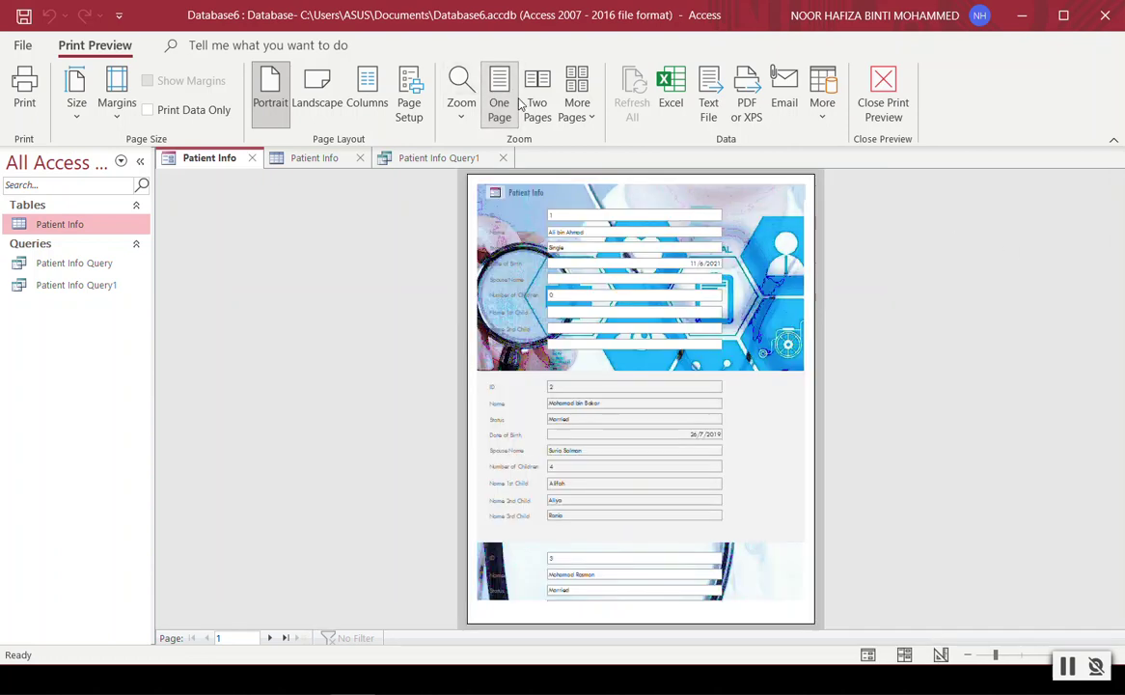
left_click(536, 108)
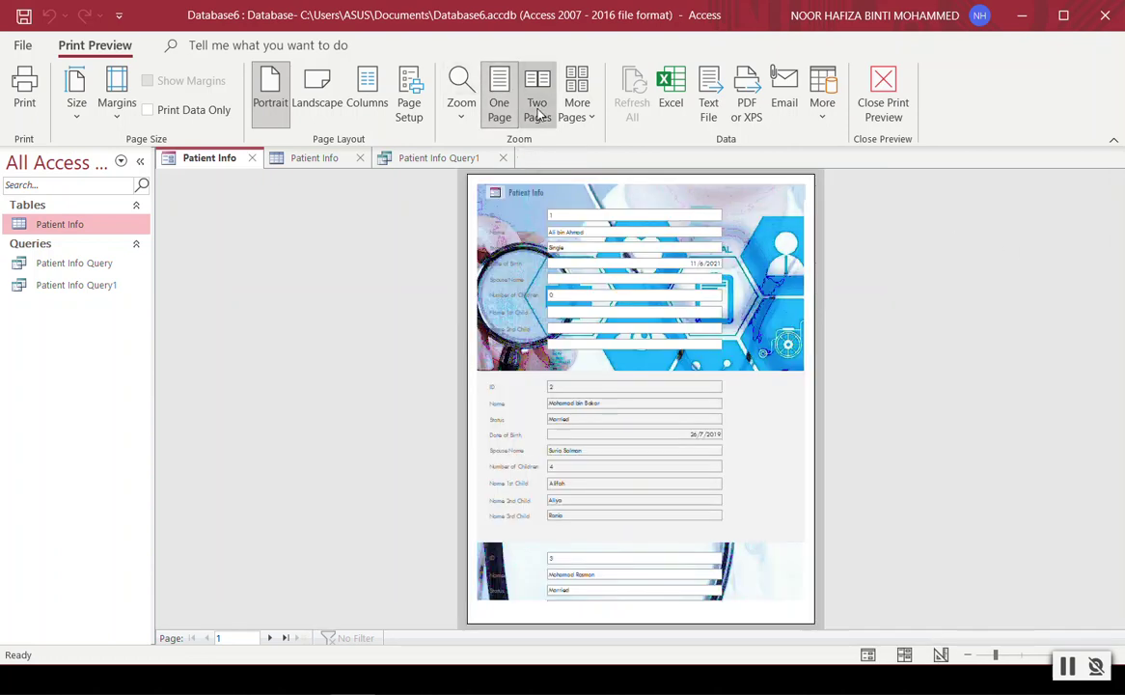
left_click(585, 114)
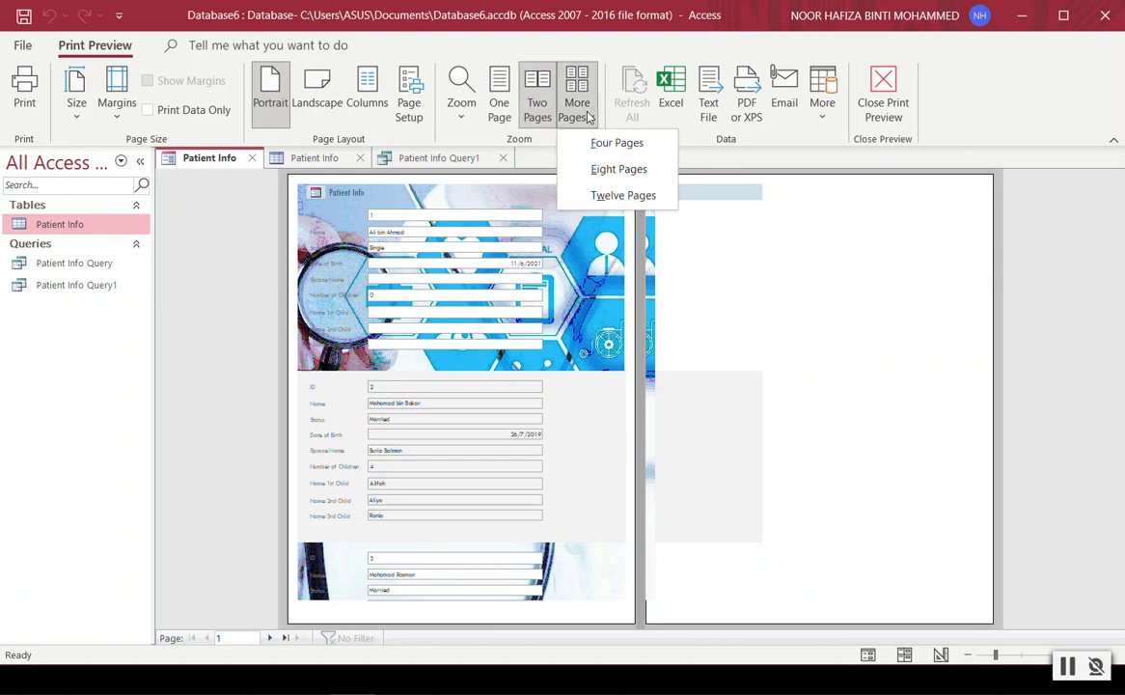
left_click(500, 96)
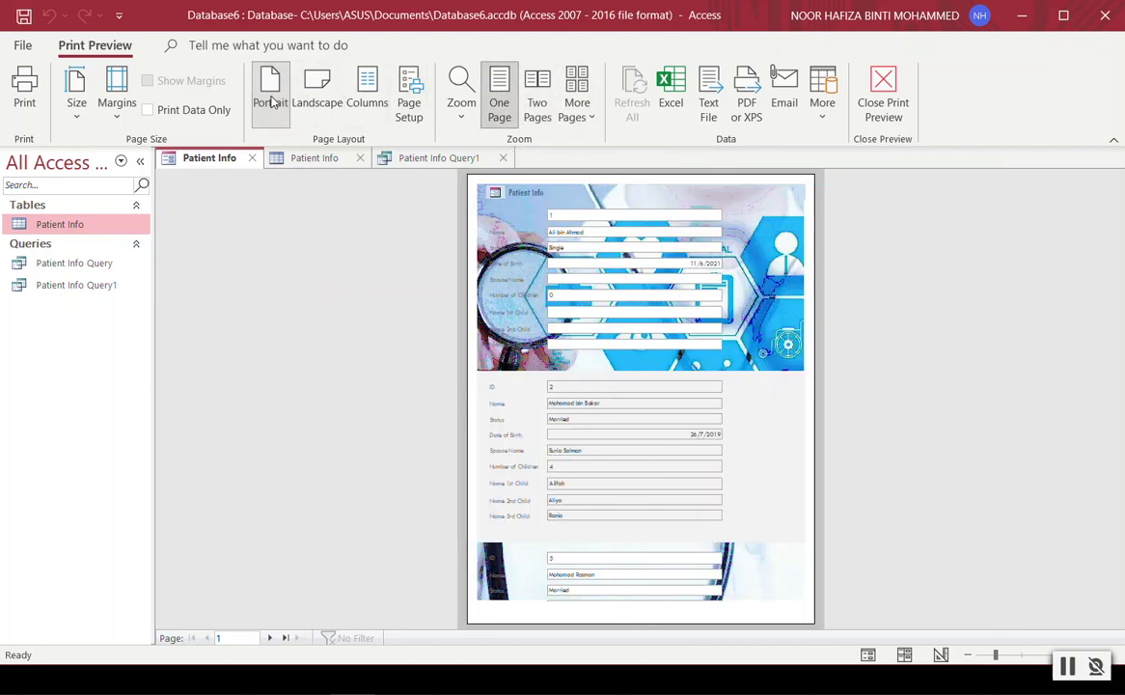
- Try landscape orientation for the printed form, restore portrait, and close Print Preview
left_click(326, 104)
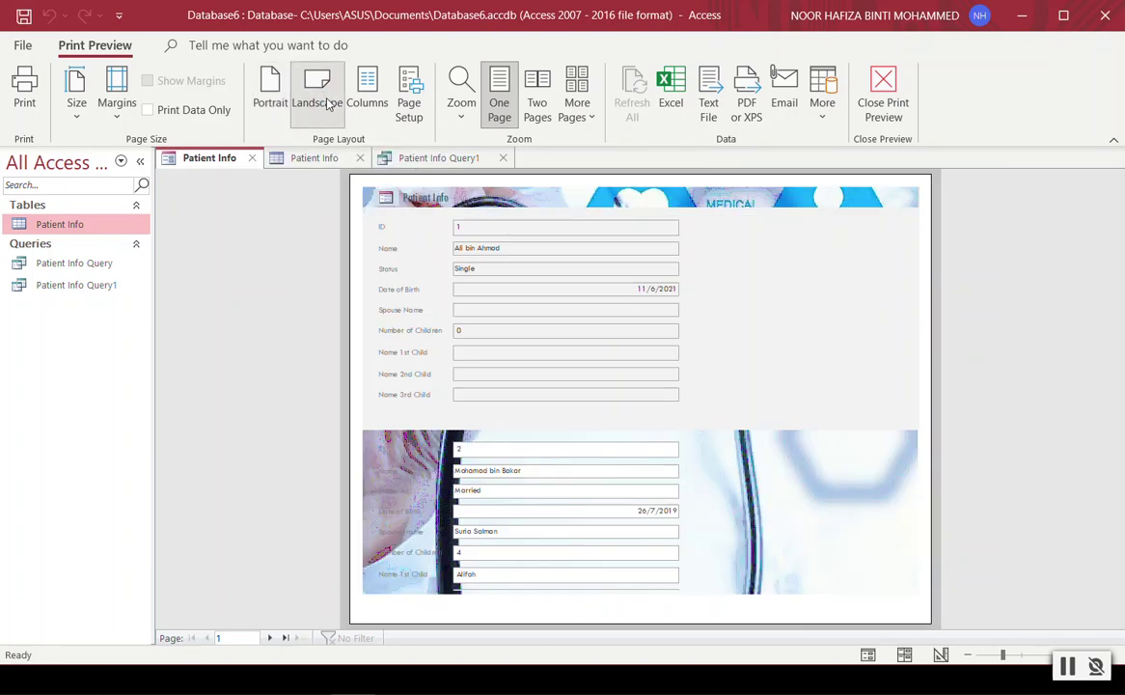
left_click(272, 102)
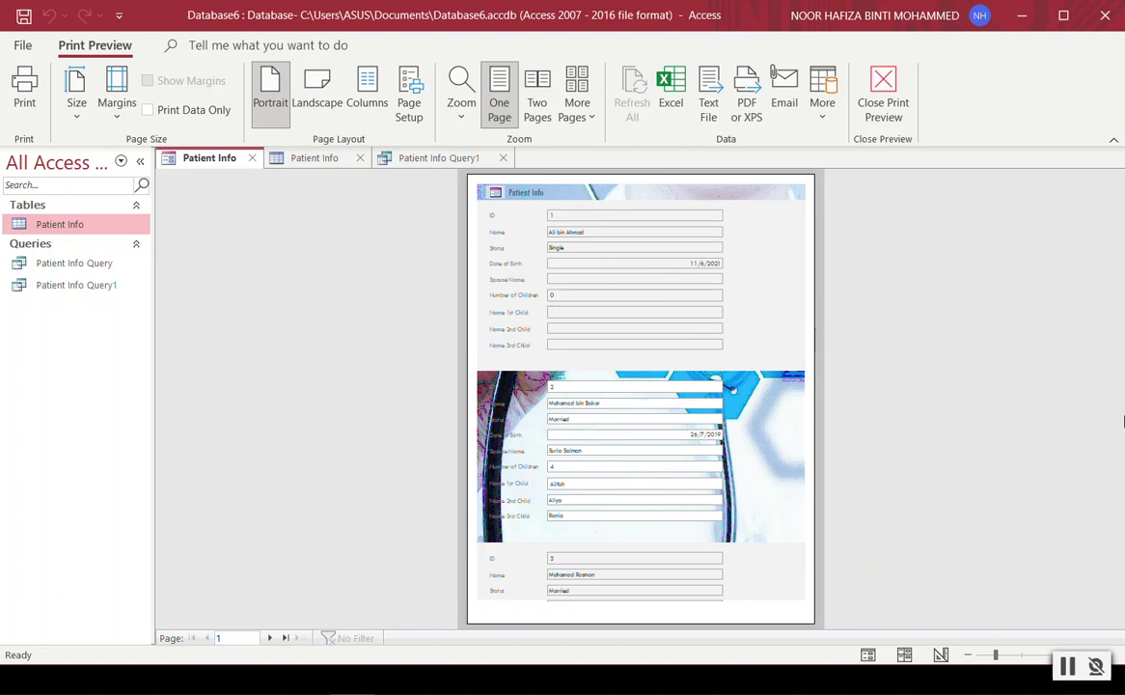
left_click(883, 97)
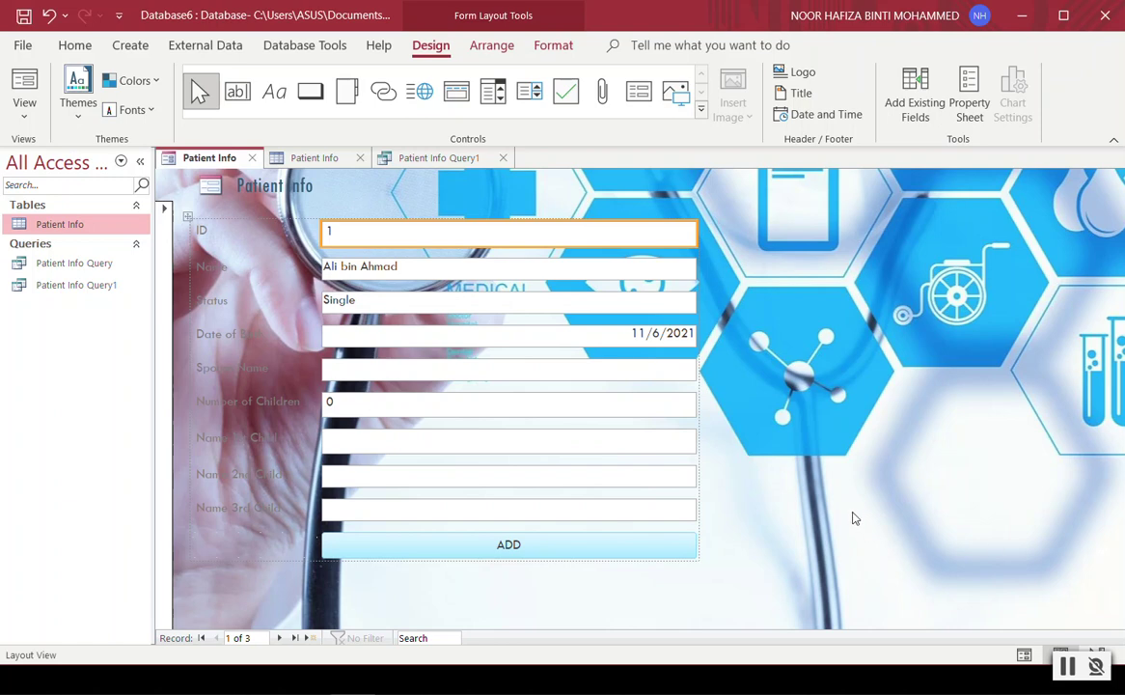
- Close the Patient Info form and Patient Info Query1 without saving their design changes
left_click(252, 158)
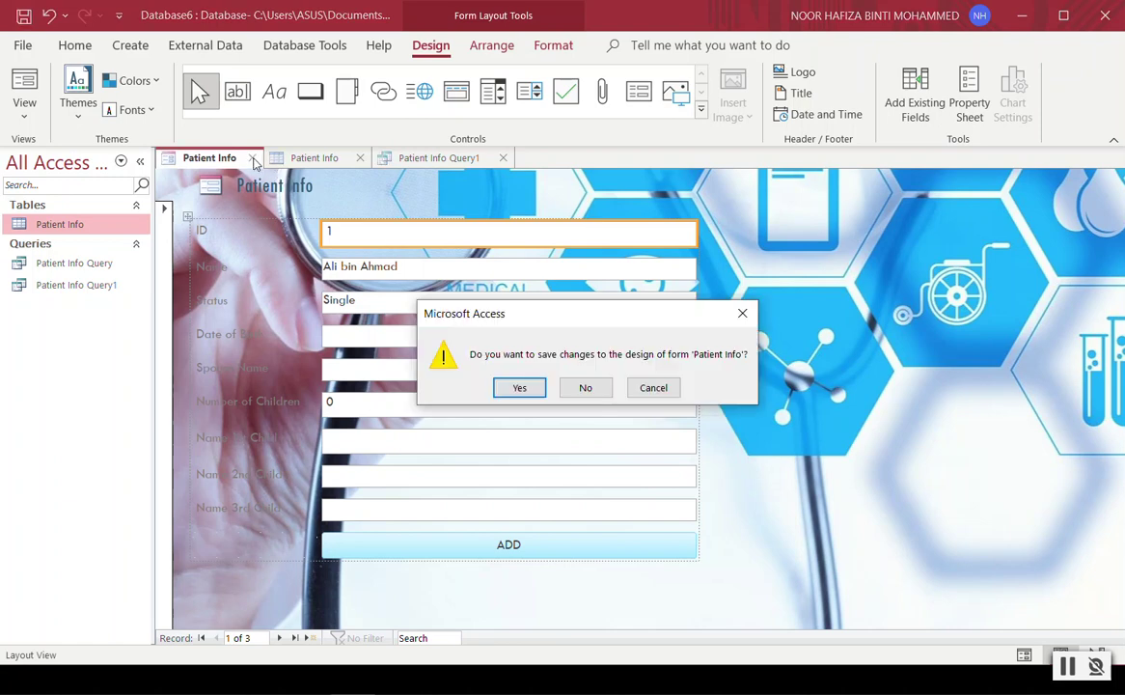
left_click(577, 389)
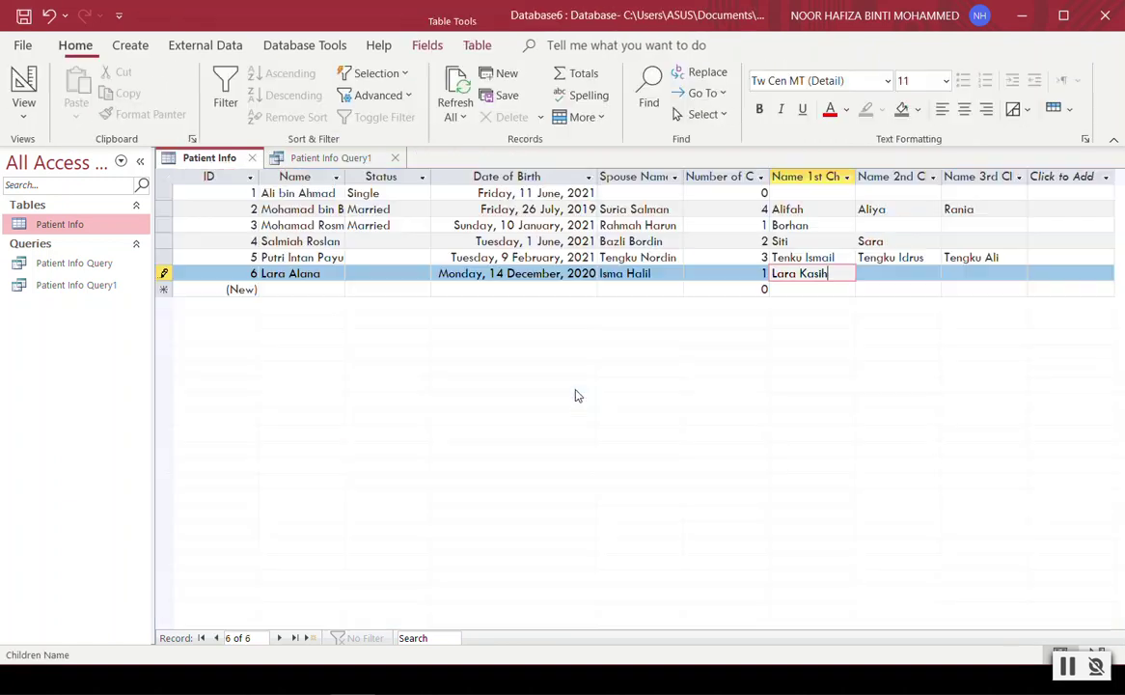
left_click(374, 161)
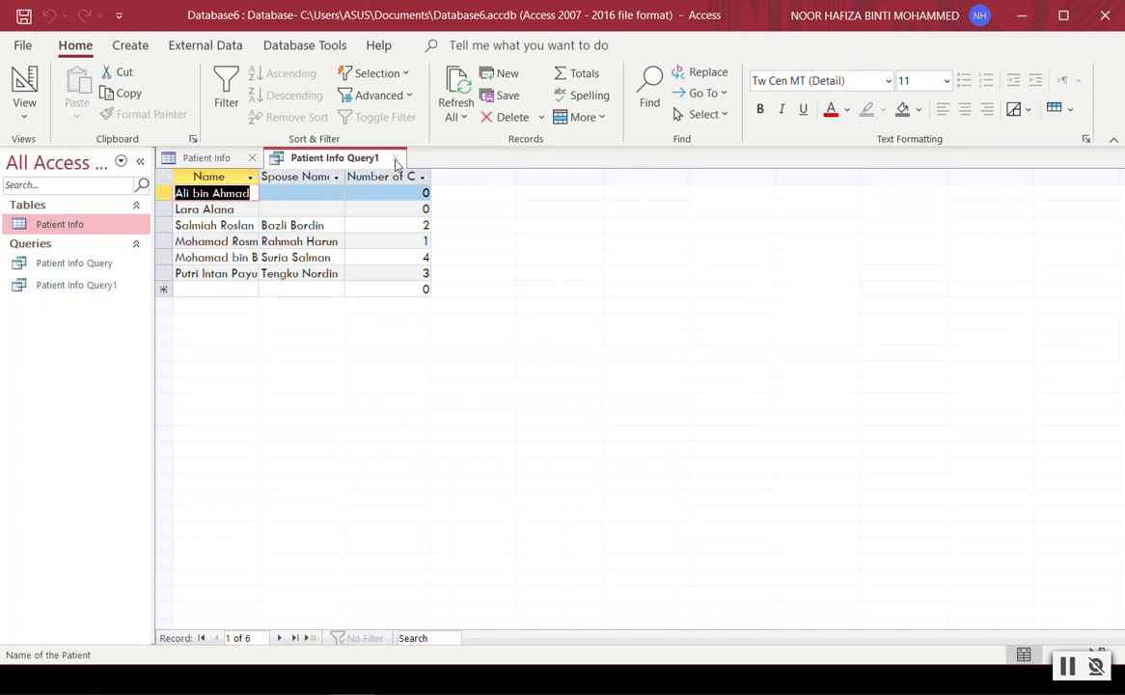
left_click(395, 160)
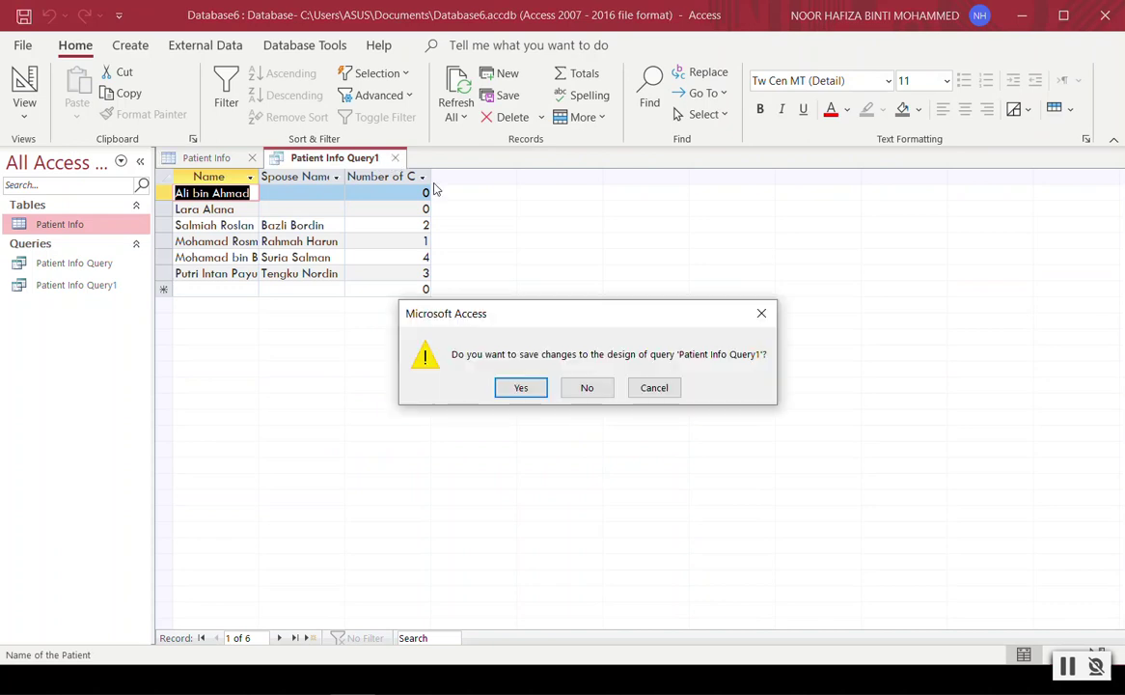
left_click(591, 387)
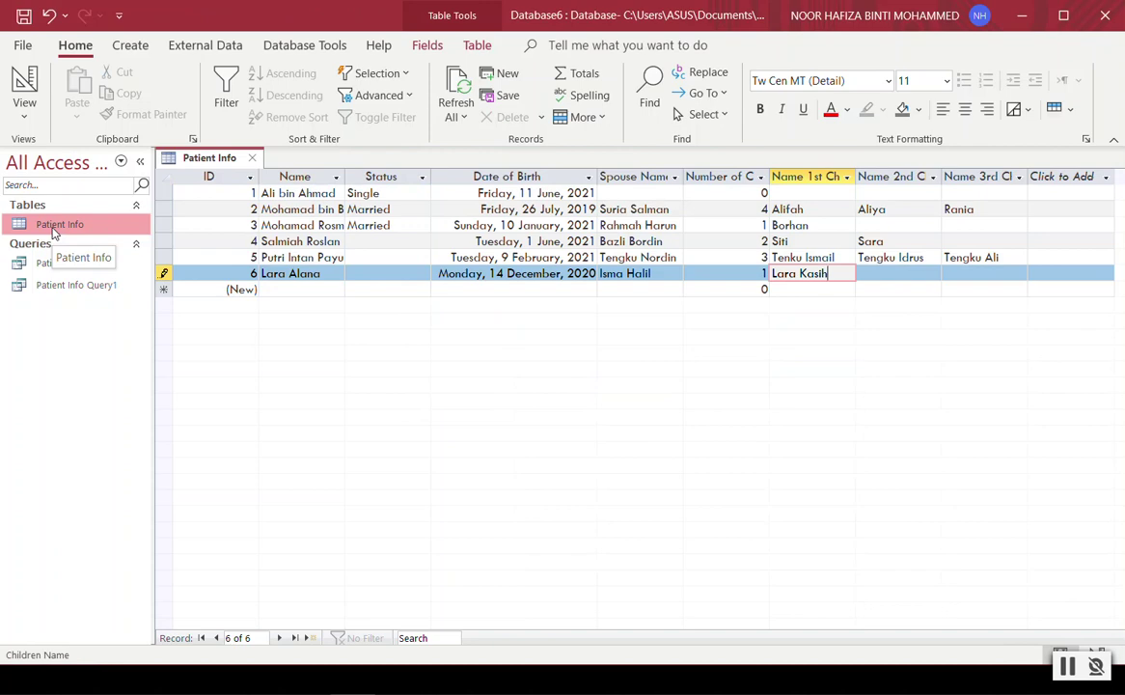
- Create a new form from the Patient Info table and show it in Print Preview
left_click(124, 48)
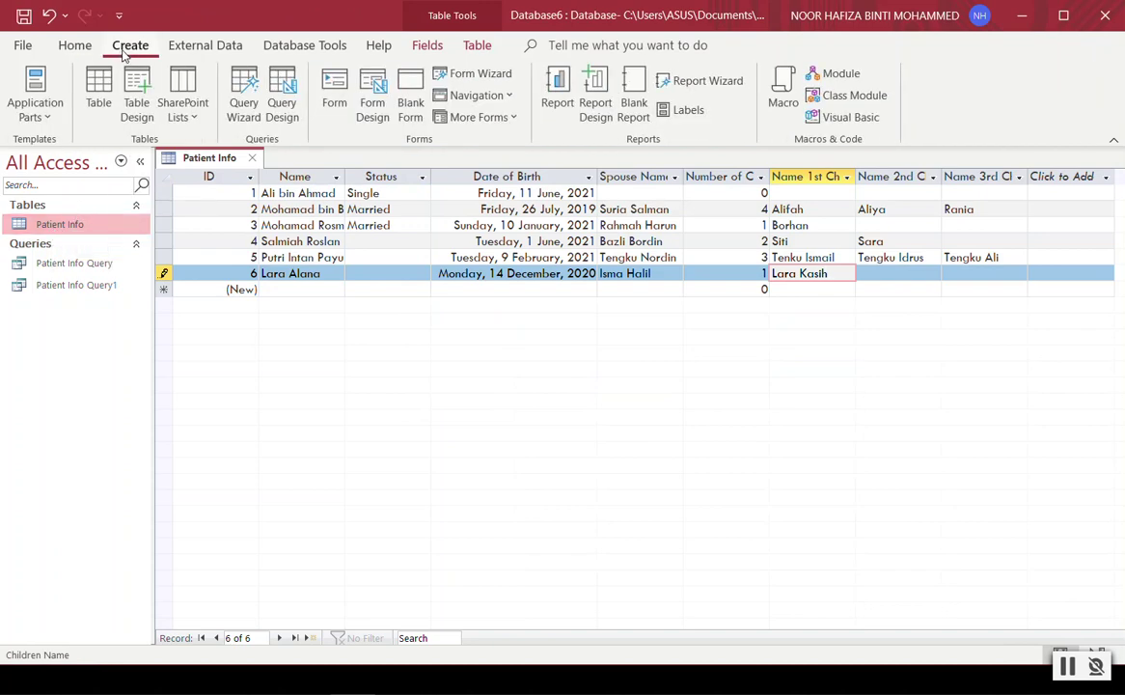
left_click(334, 97)
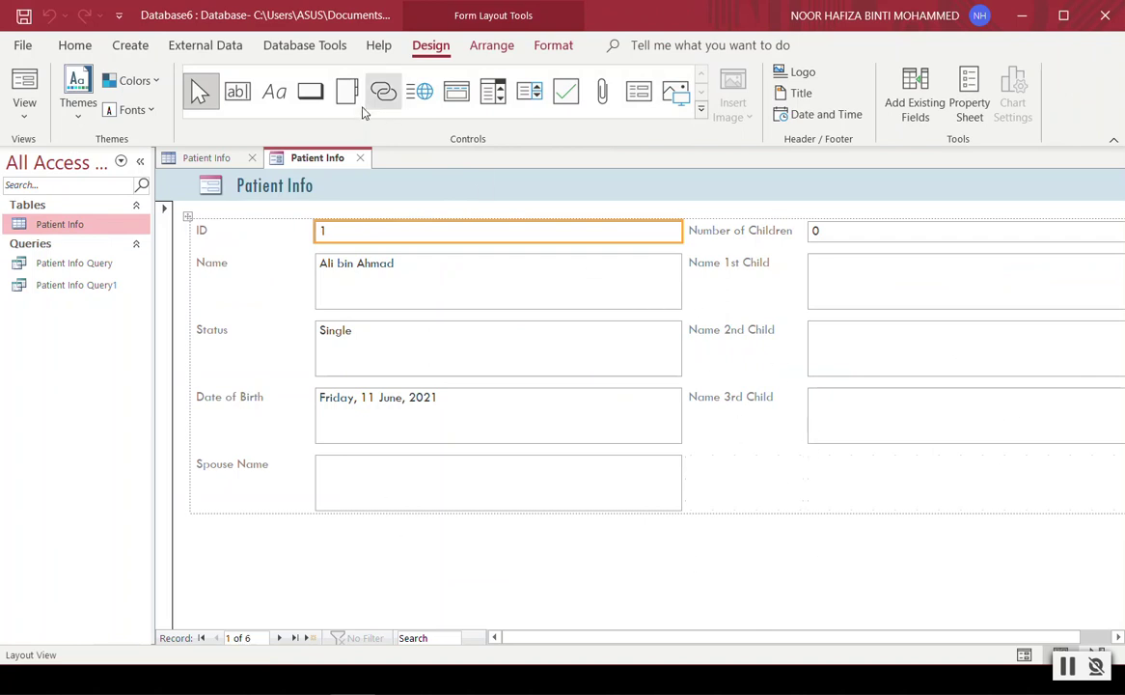
left_click(18, 46)
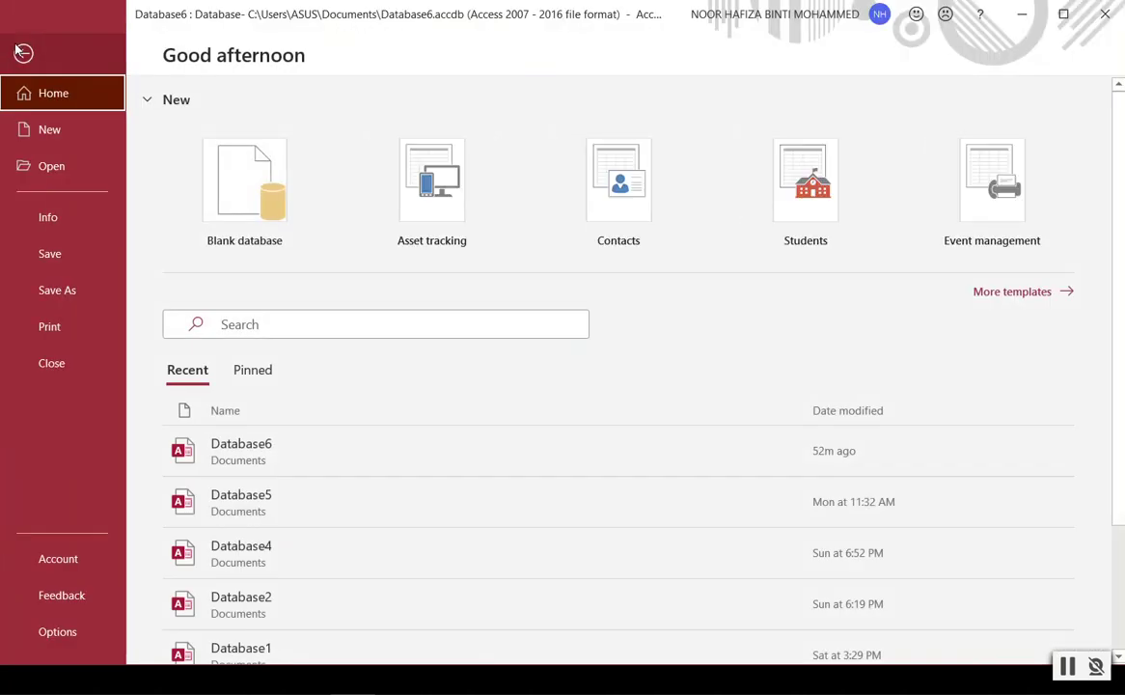
left_click(88, 326)
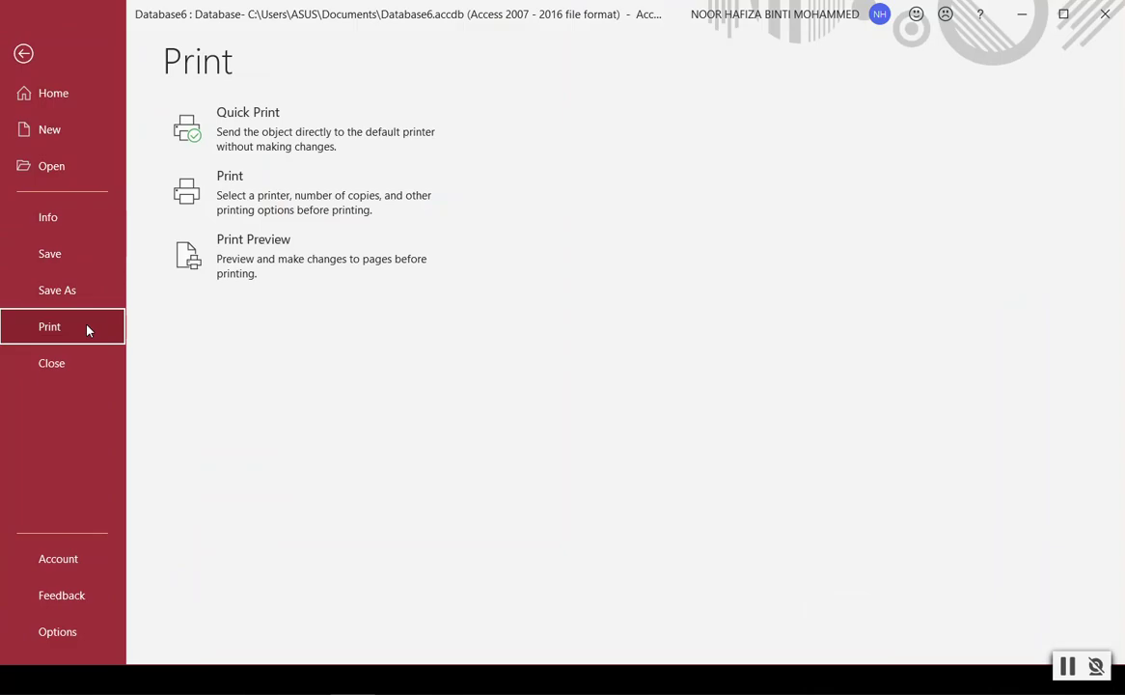
left_click(295, 239)
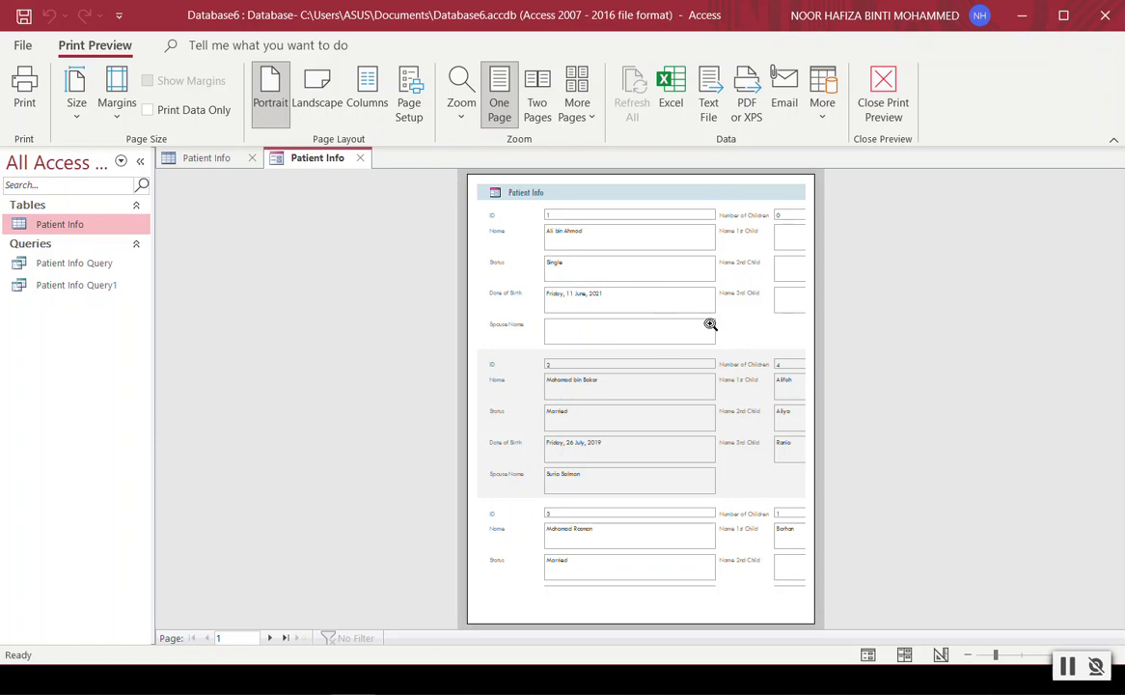
- Close the newly created form without saving its design
left_click(360, 159)
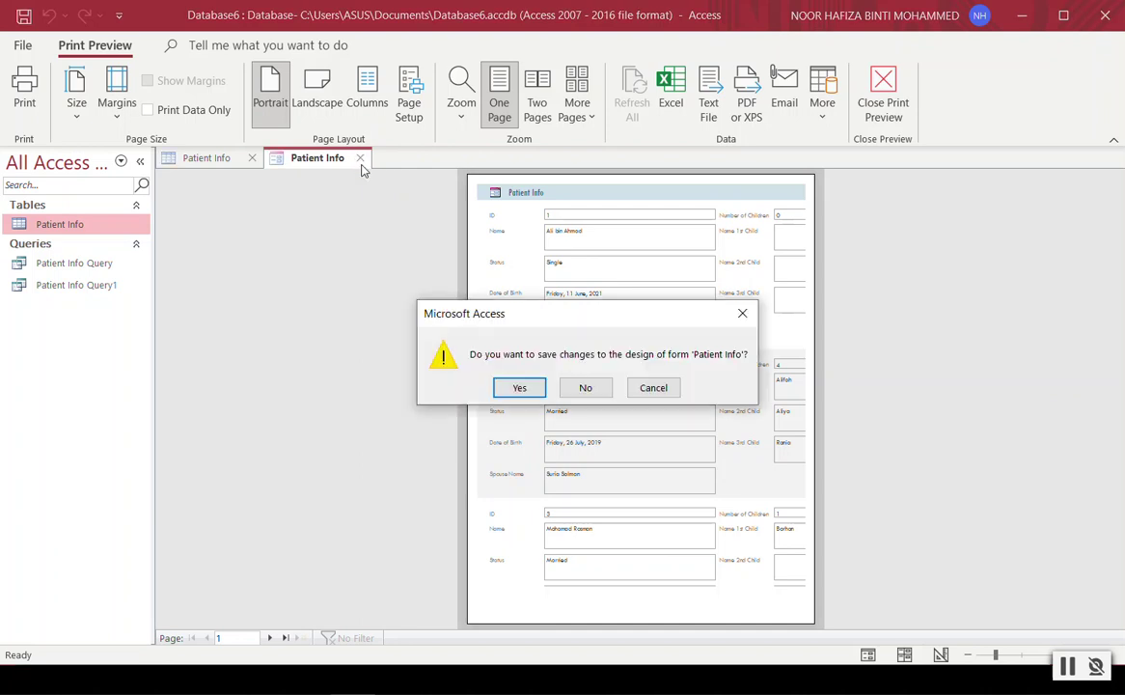
left_click(586, 388)
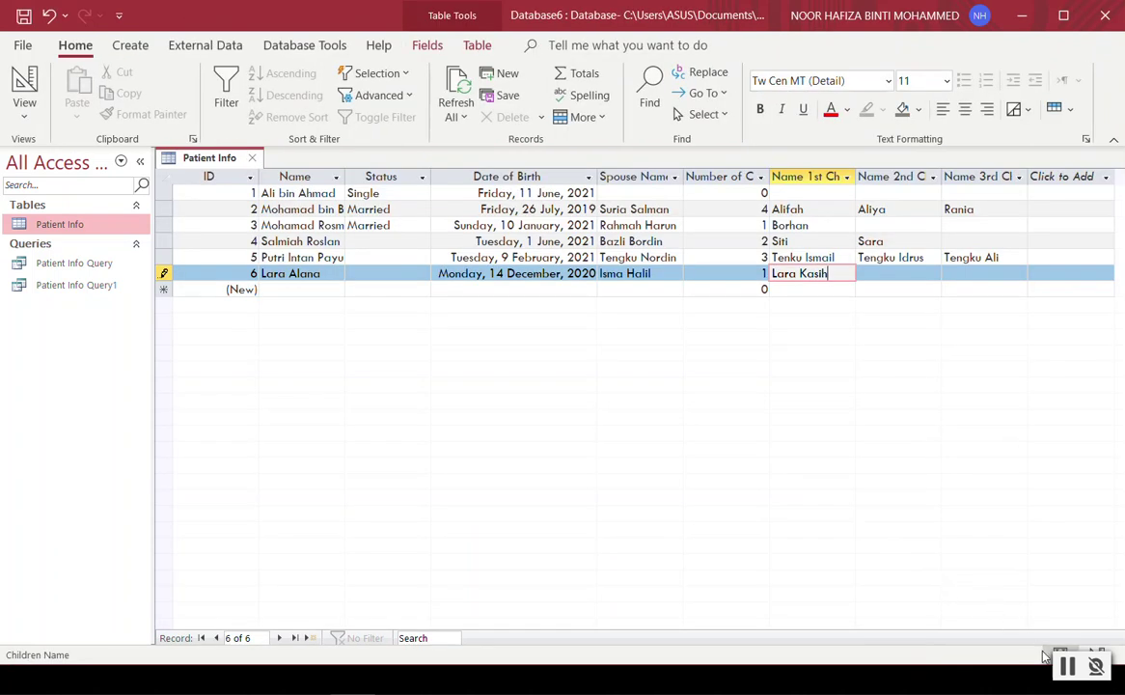